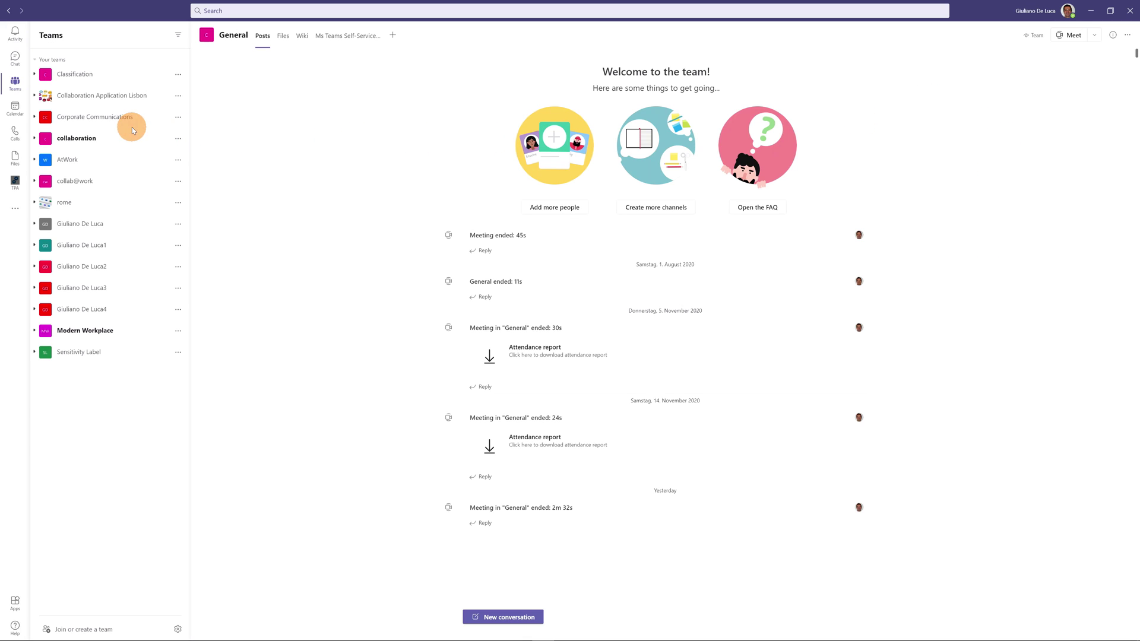
# - From Calendar, start a new webinar with registration required for everyone
pyautogui.click(17, 112)
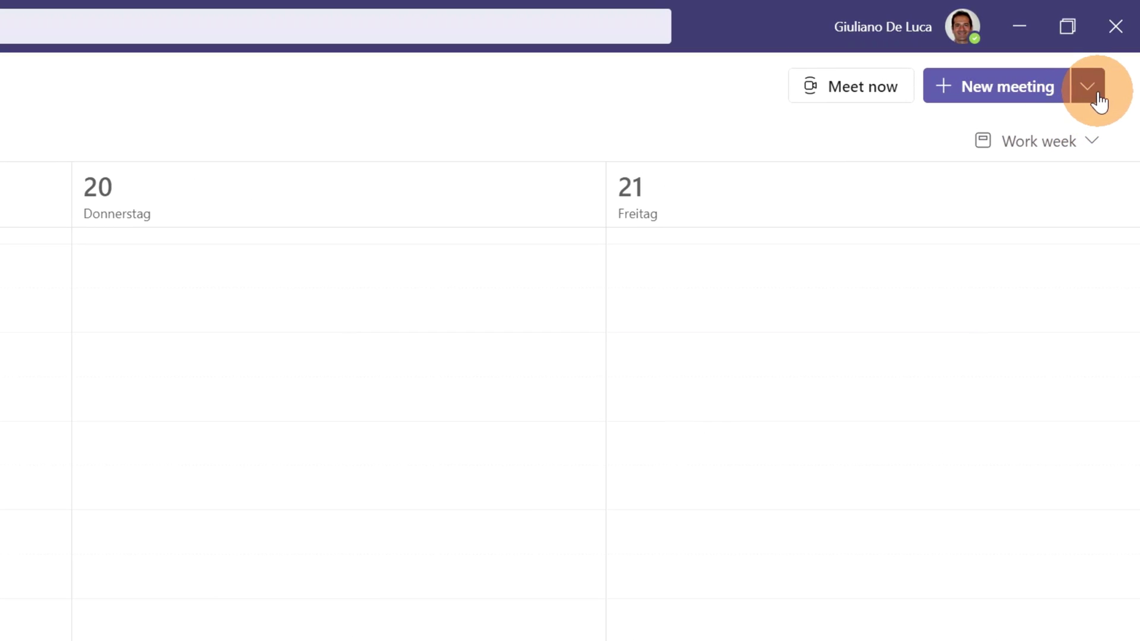
pyautogui.click(1088, 87)
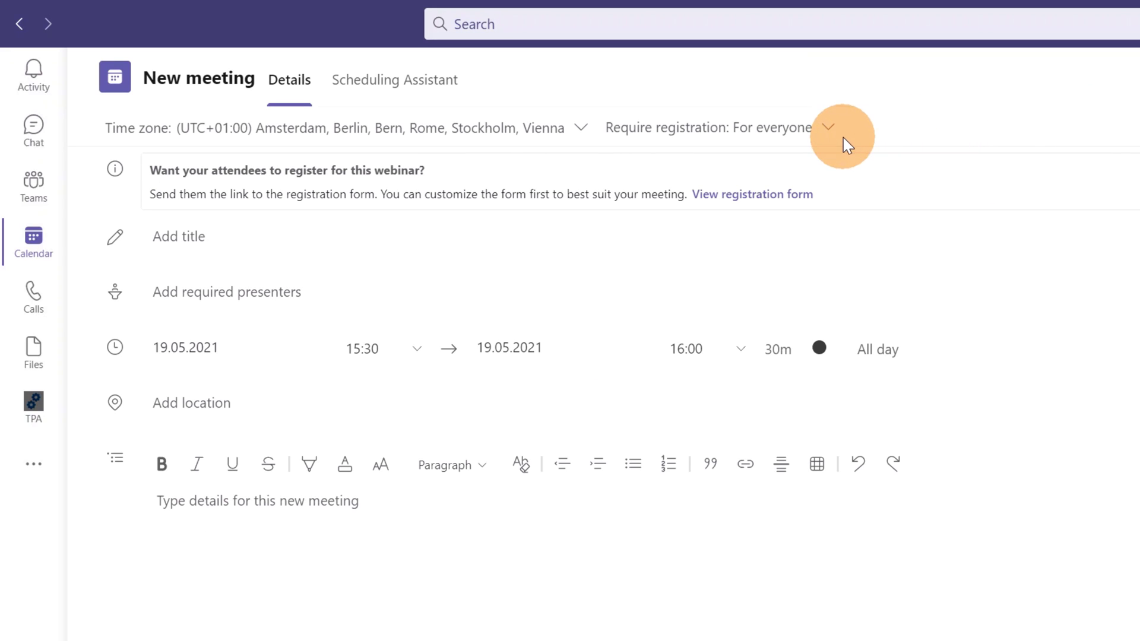
# - Confirm registration stays required For everyone, then bring up the Windows Start menu
pyautogui.click(829, 128)
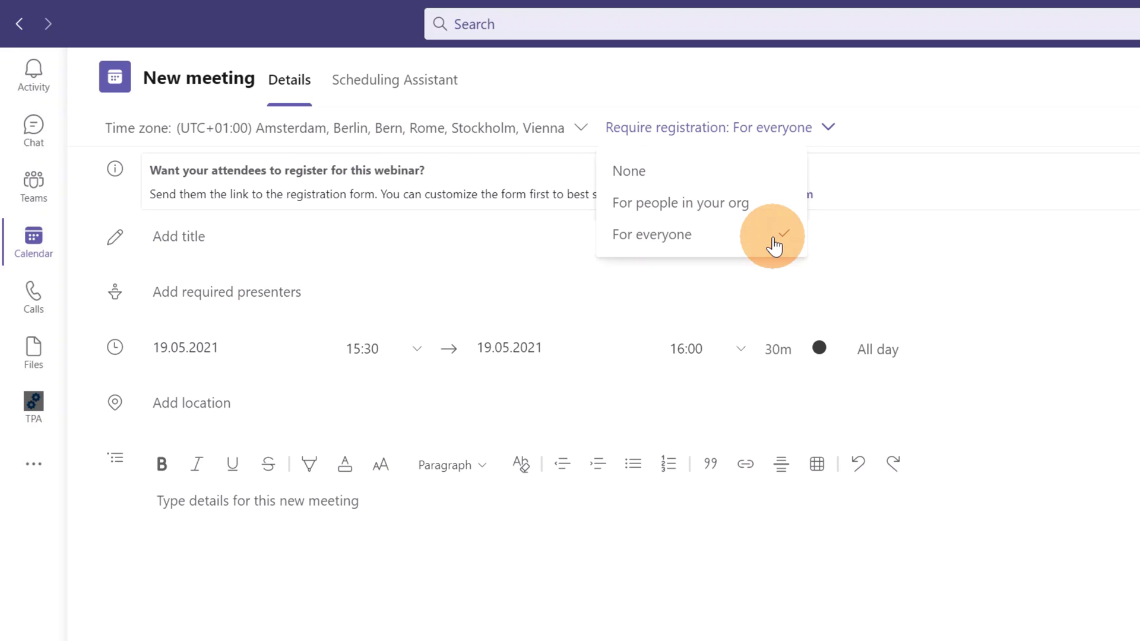
pyautogui.press('super')
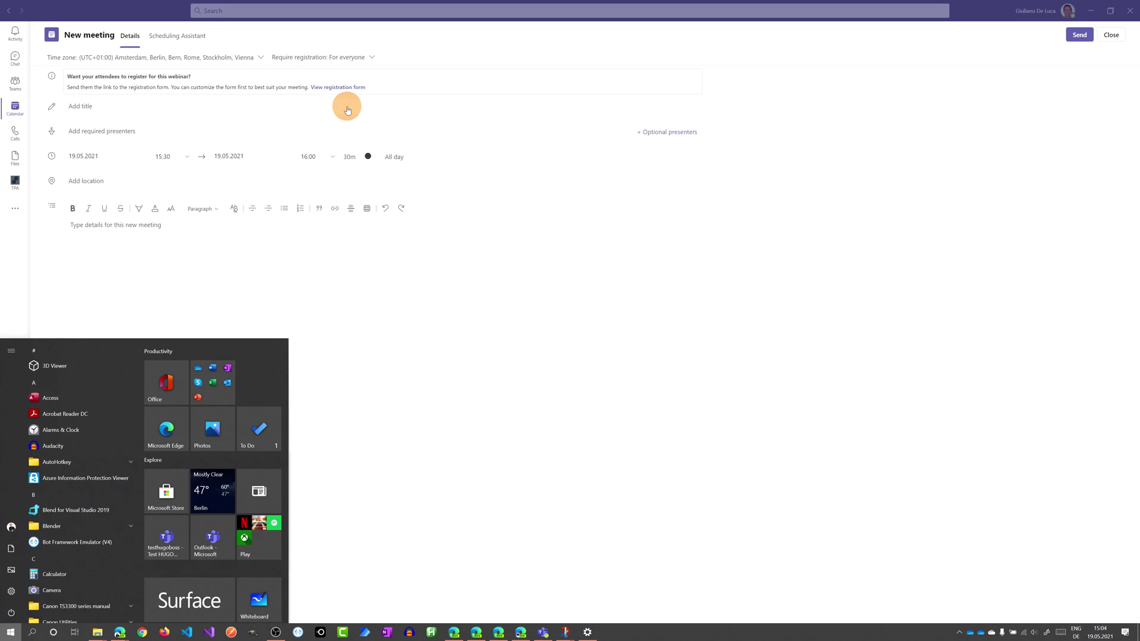
# - Launch PowerShell ISE as administrator via Start search 'ise' and begin opening a script
pyautogui.write('ise')
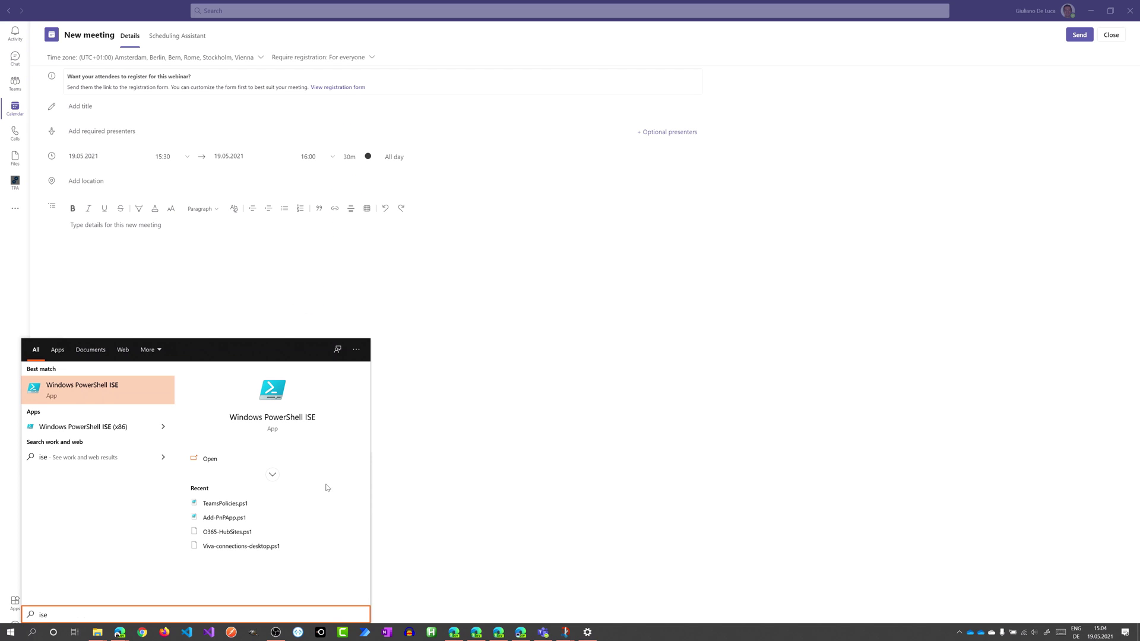
pyautogui.click(272, 474)
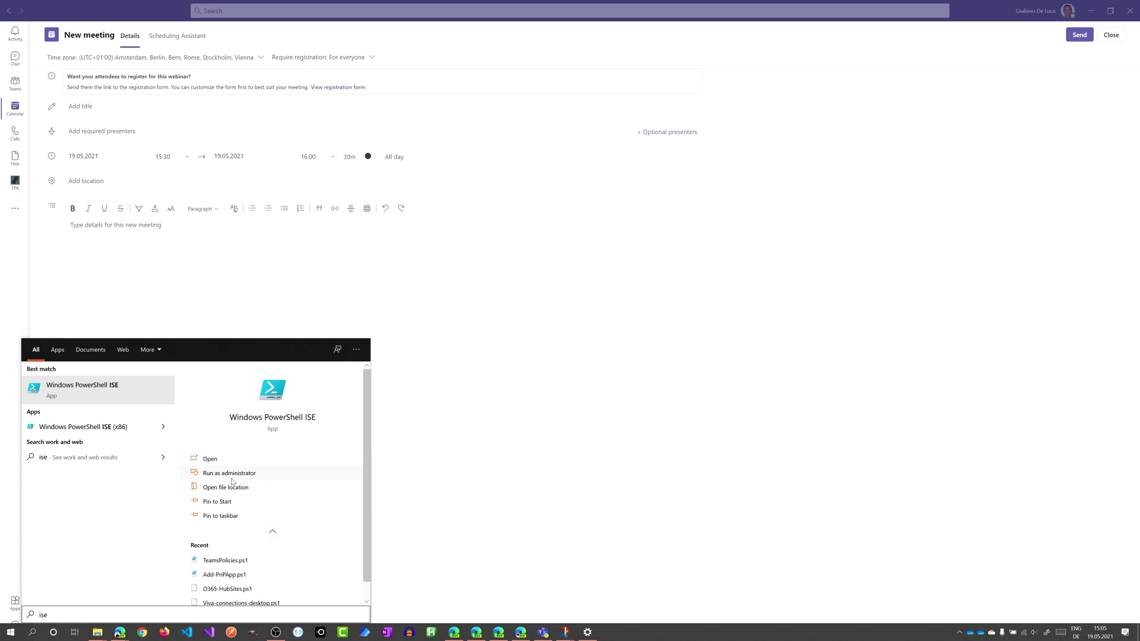
pyautogui.click(229, 473)
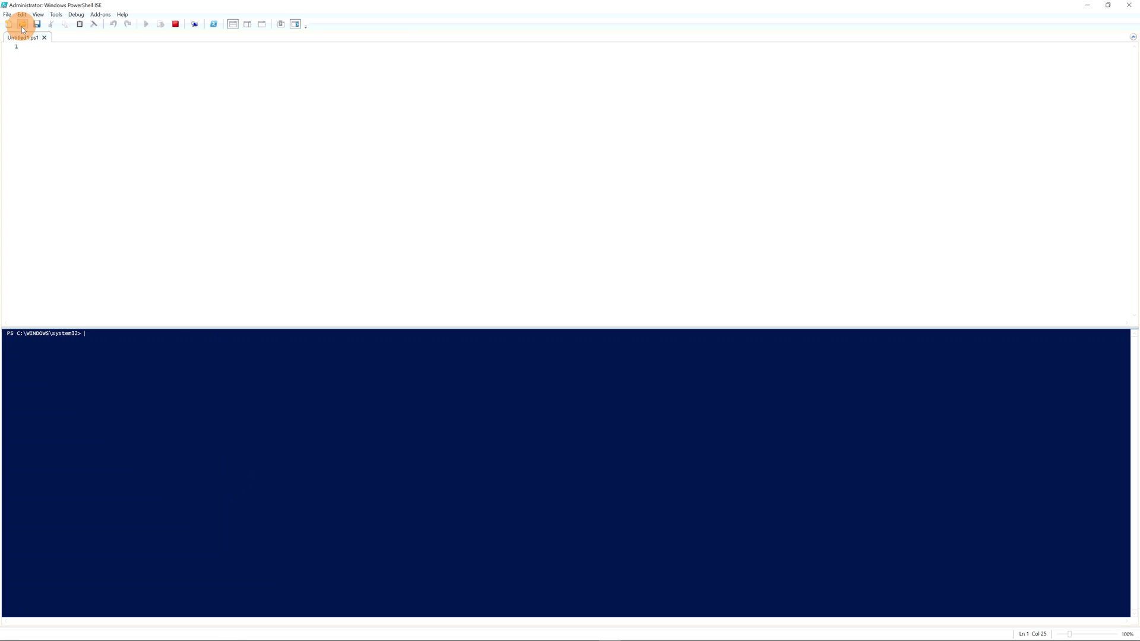
pyautogui.click(21, 28)
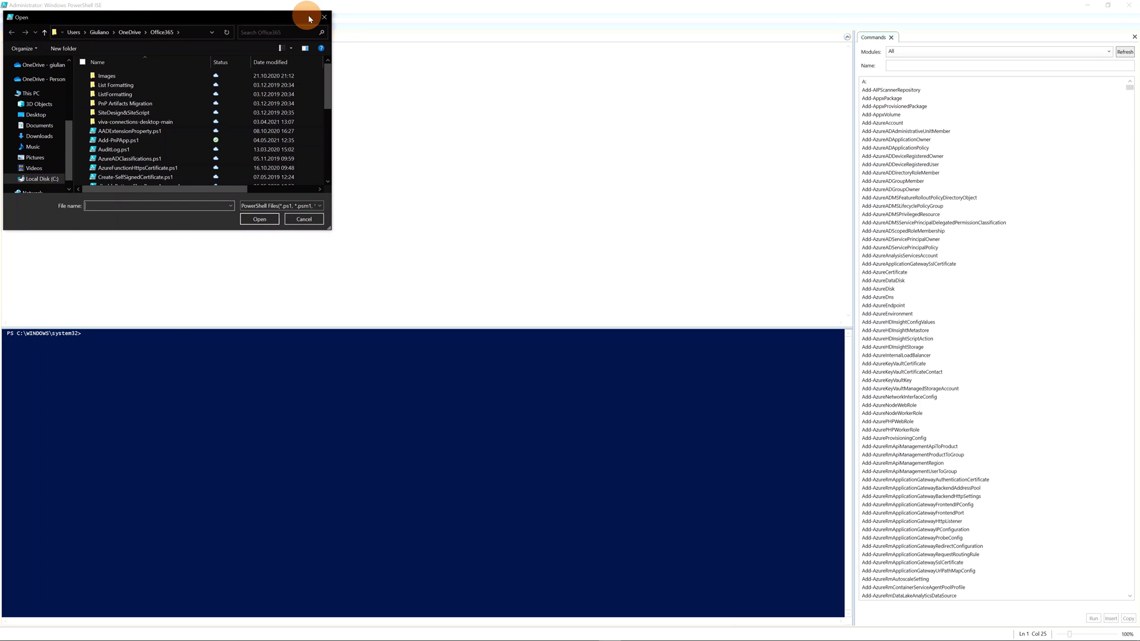
# - Open TeamsPolicies.ps1 from the recent scripts list instead of browsing
pyautogui.click(323, 19)
pyautogui.click(7, 15)
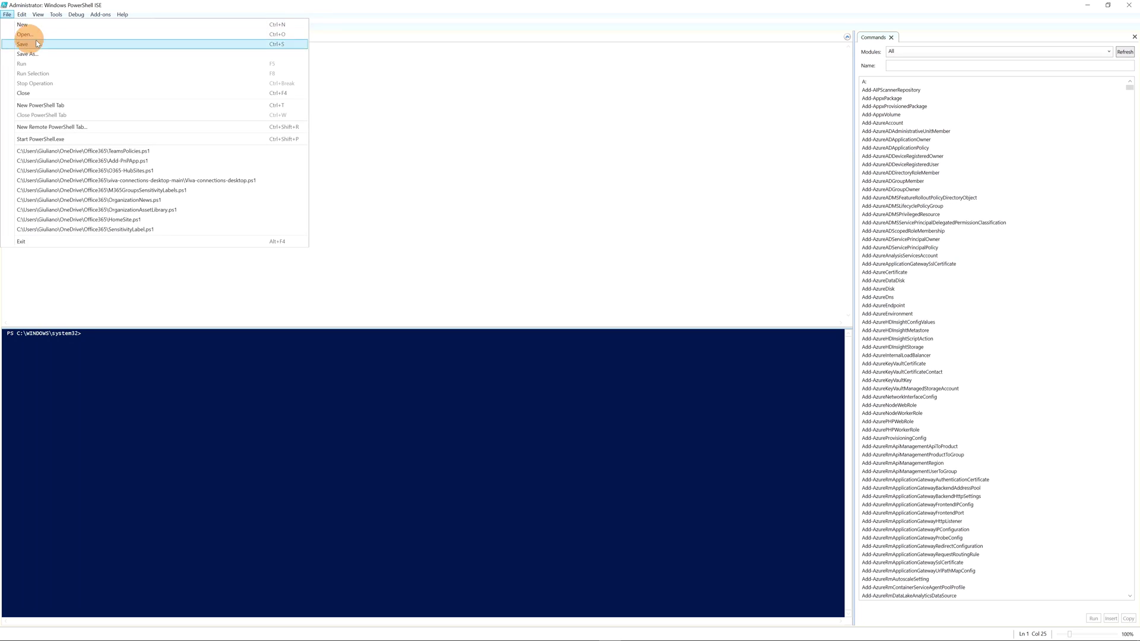
pyautogui.click(131, 152)
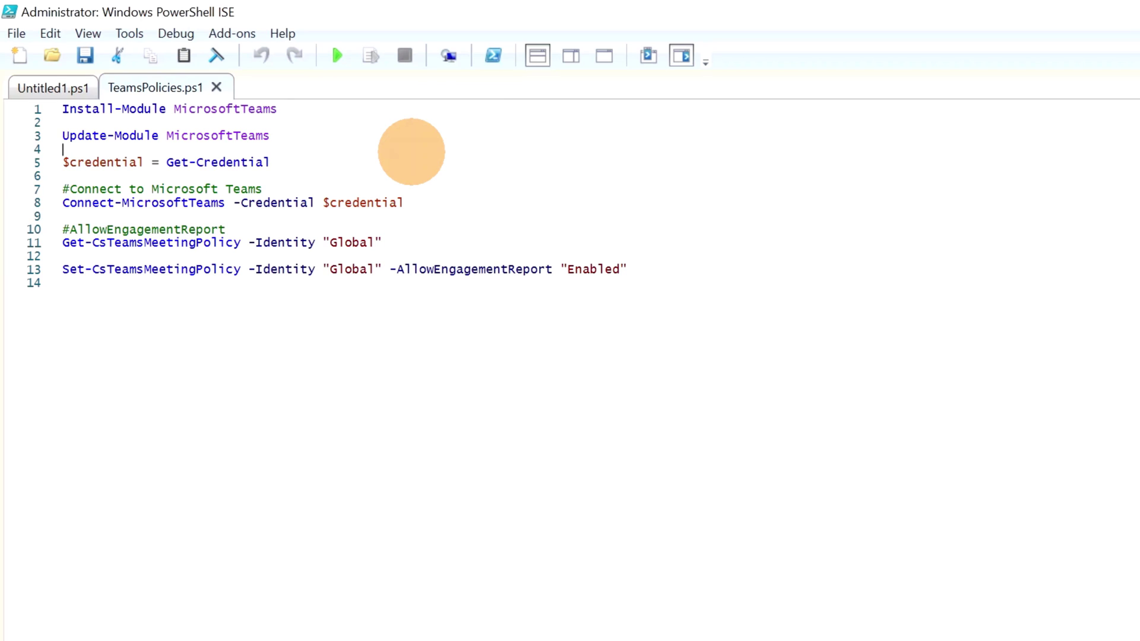
# - Select the Install-Module, Update-Module and credential-prompt lines (1, 3, 5) in turn
pyautogui.click(305, 107)
pyautogui.moveTo(304, 107); pyautogui.dragTo(43, 112)
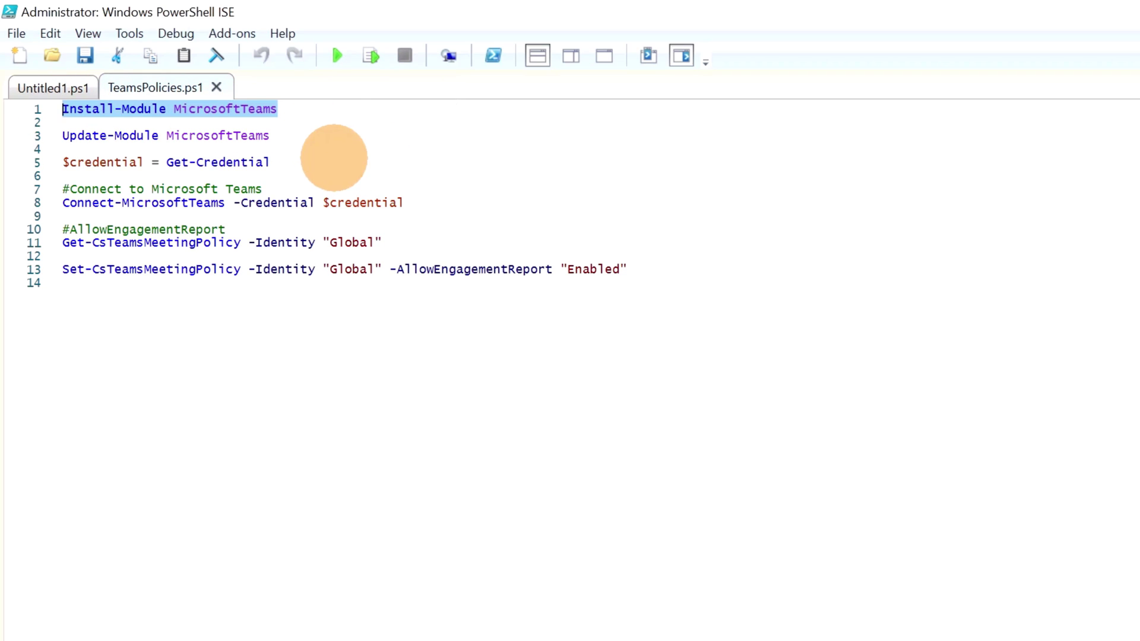
pyautogui.click(304, 136)
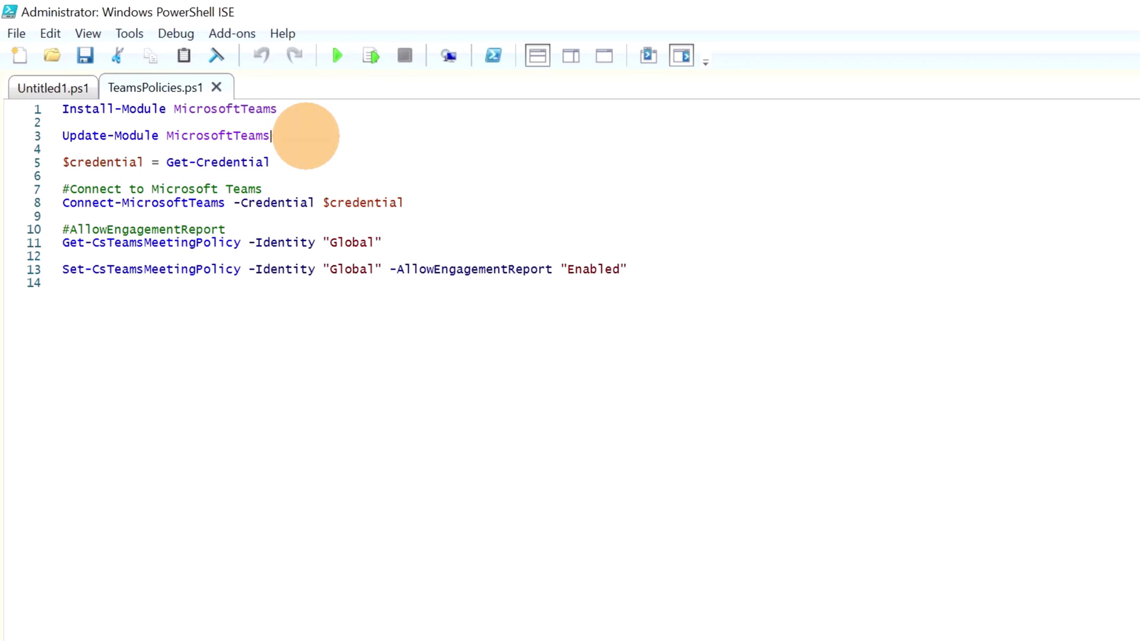
pyautogui.moveTo(304, 136); pyautogui.dragTo(57, 142)
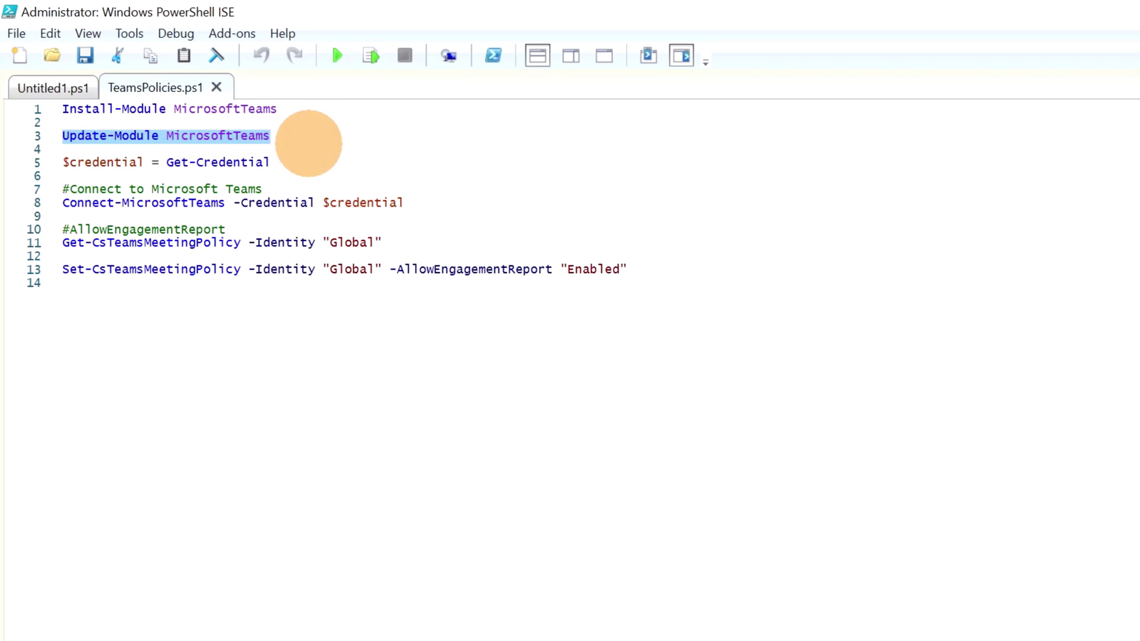
pyautogui.click(324, 160)
pyautogui.moveTo(318, 163); pyautogui.dragTo(56, 162)
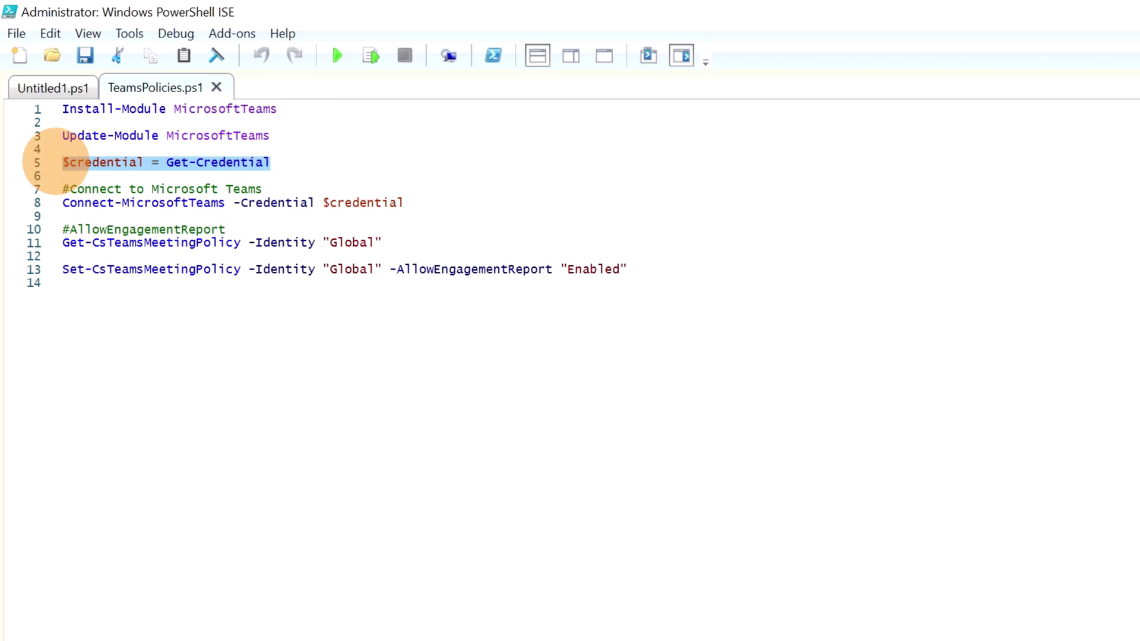
# - Run the credential prompt, submit the admin sign-in, and run Connect-MicrosoftTeams on line 8
pyautogui.click(370, 56)
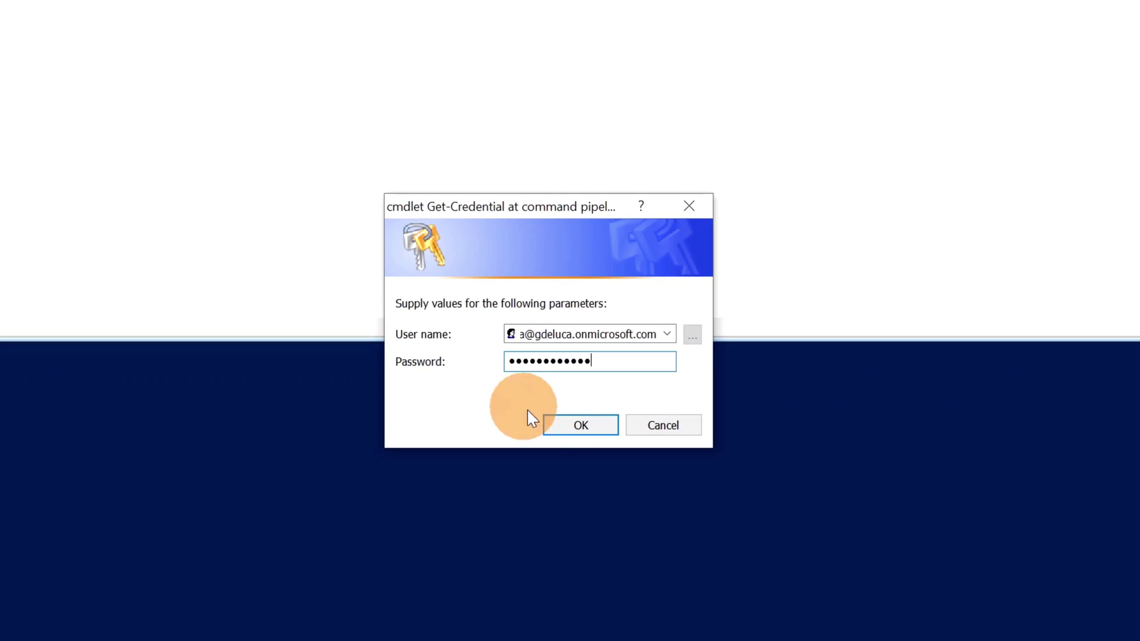
pyautogui.click(573, 426)
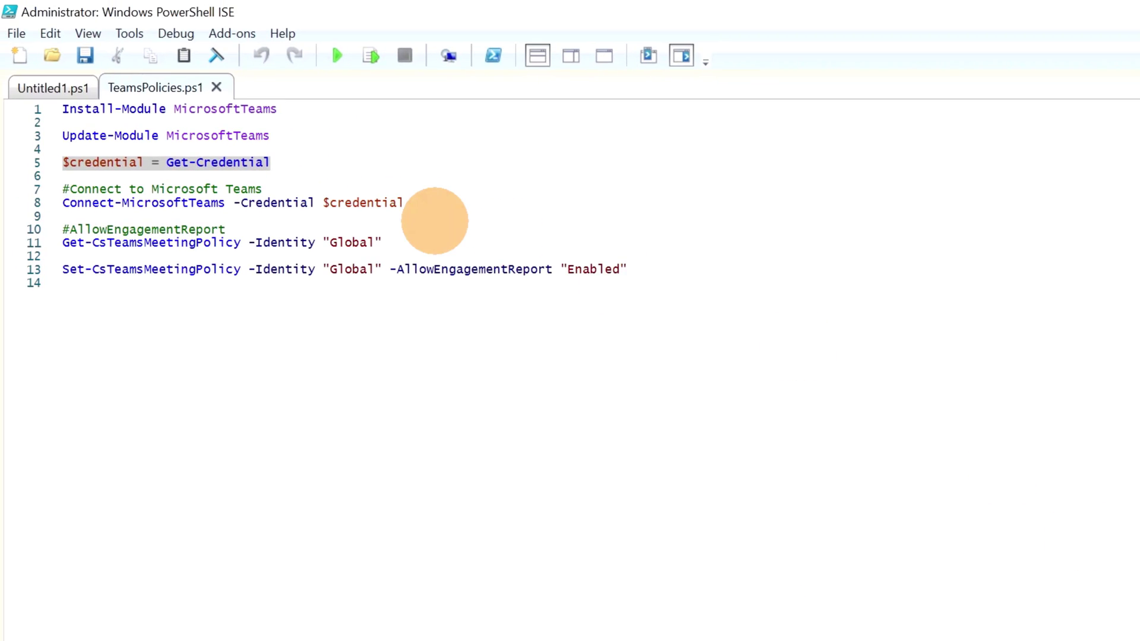
pyautogui.moveTo(364, 170); pyautogui.dragTo(135, 170)
pyautogui.moveTo(196, 202); pyautogui.dragTo(63, 203)
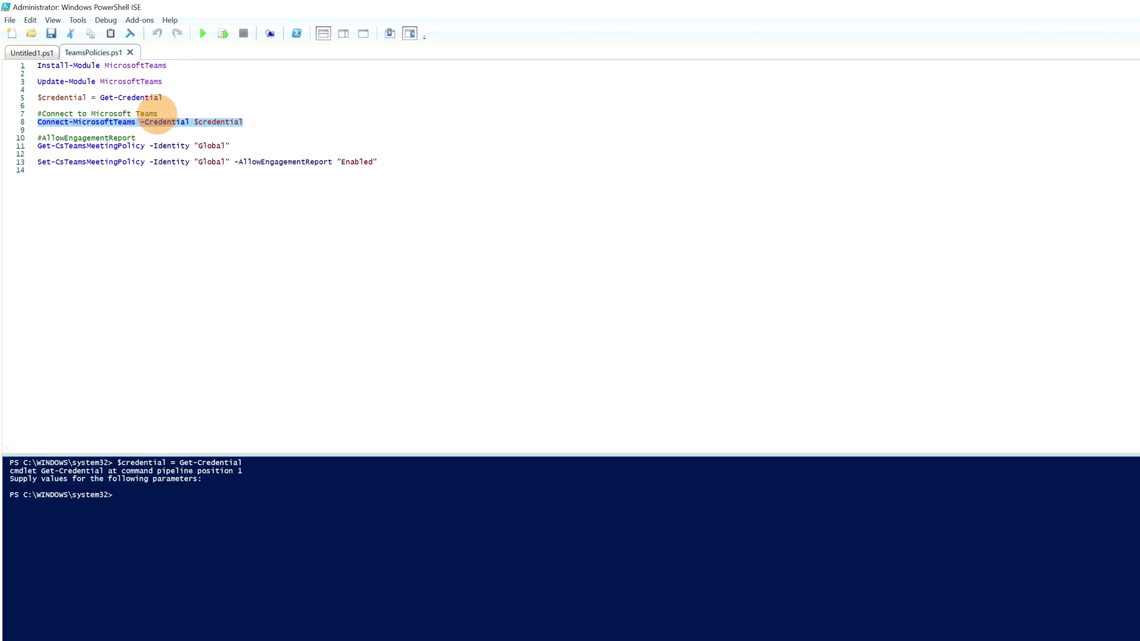
pyautogui.click(222, 37)
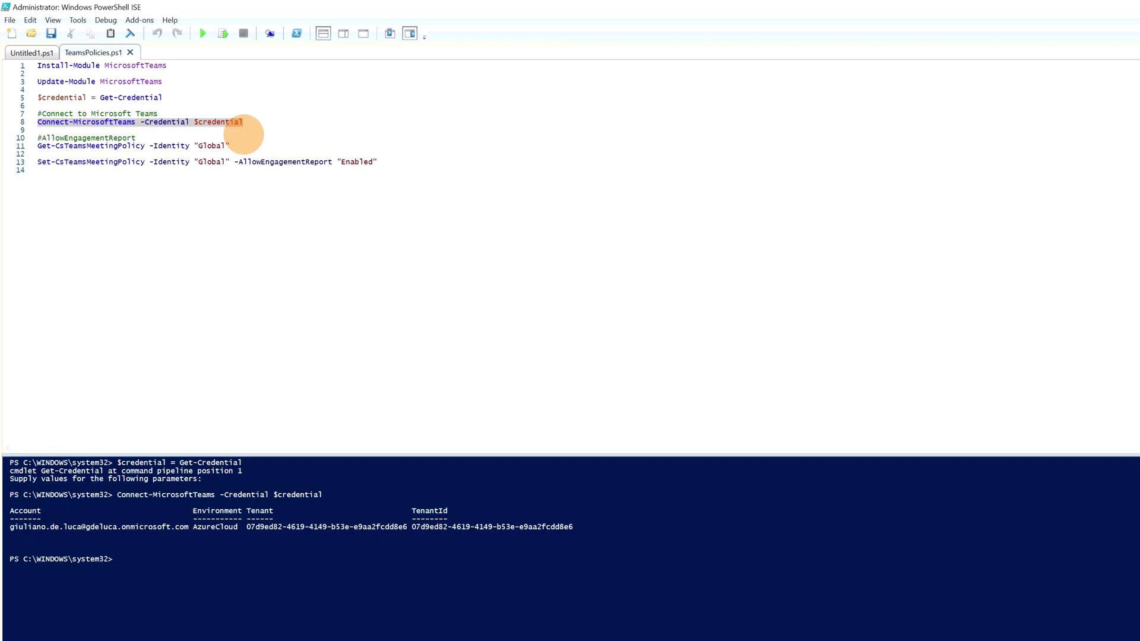
pyautogui.click(250, 145)
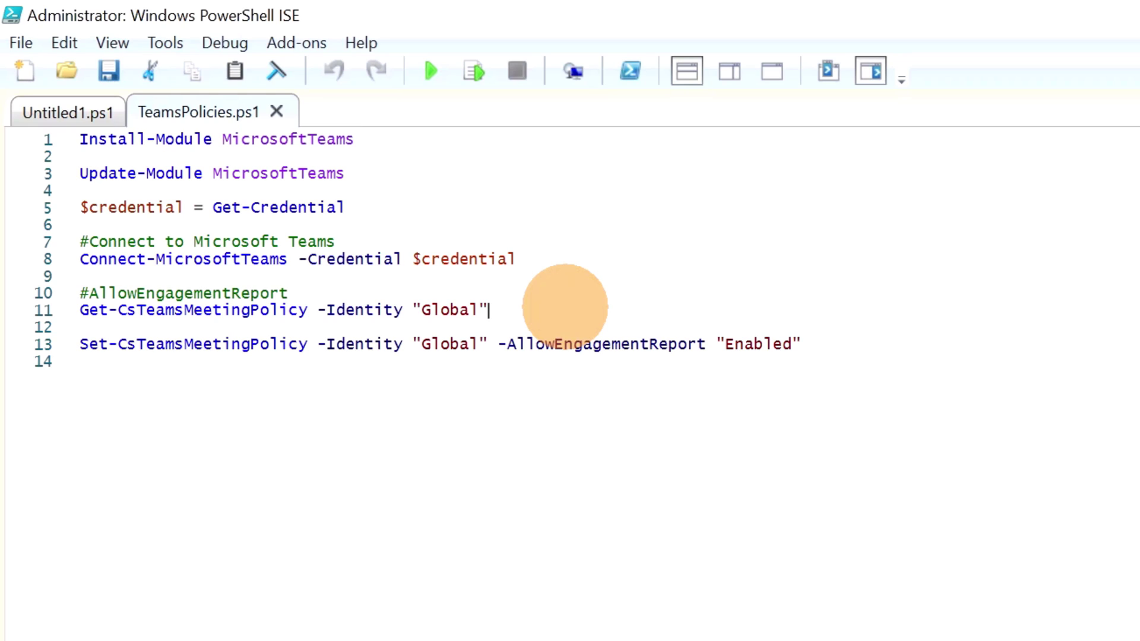
# - Run Get-CsTeamsMeetingPolicy for Global and confirm WhoCanRegister shows Everyone in the output
pyautogui.moveTo(564, 307); pyautogui.dragTo(75, 313)
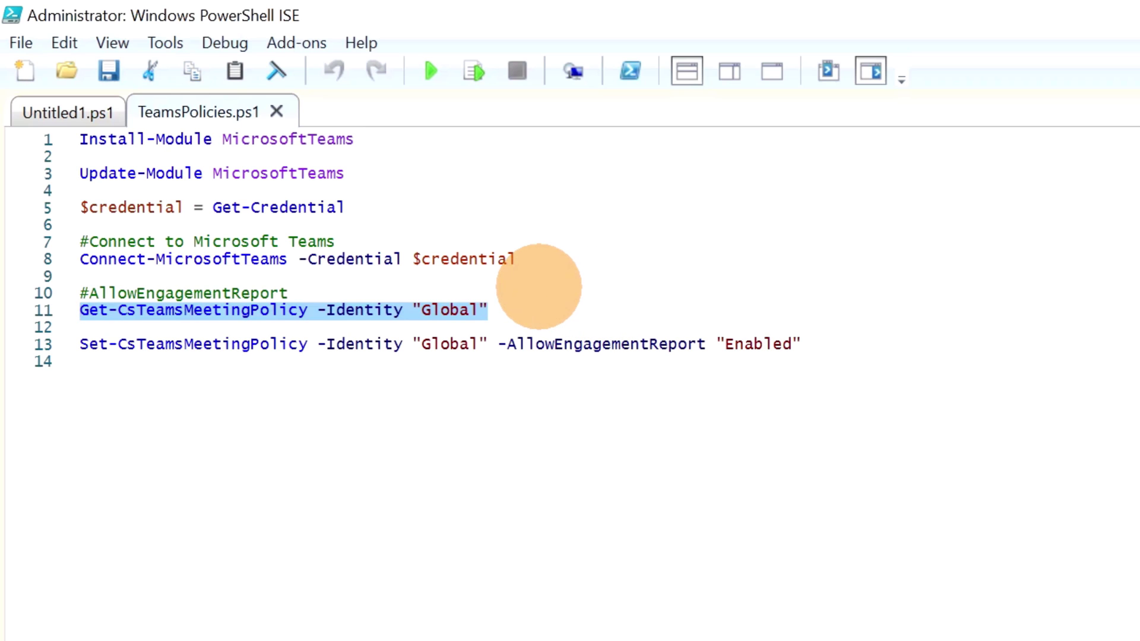
pyautogui.press('F8')
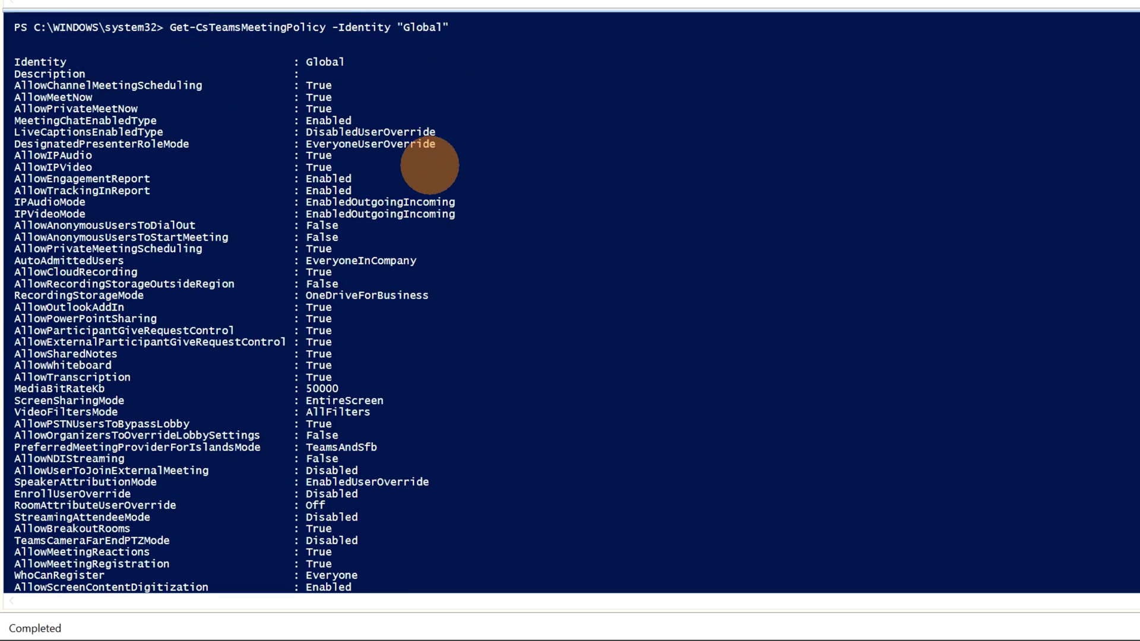
pyautogui.scroll(-1, 429, 168)
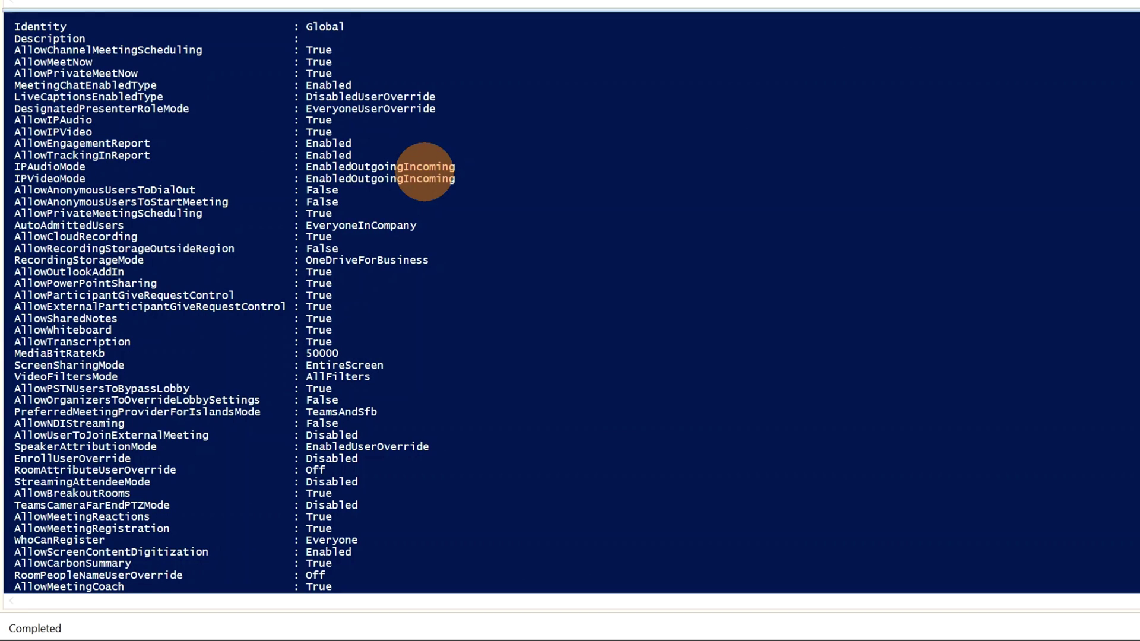
pyautogui.scroll(-2, 426, 168)
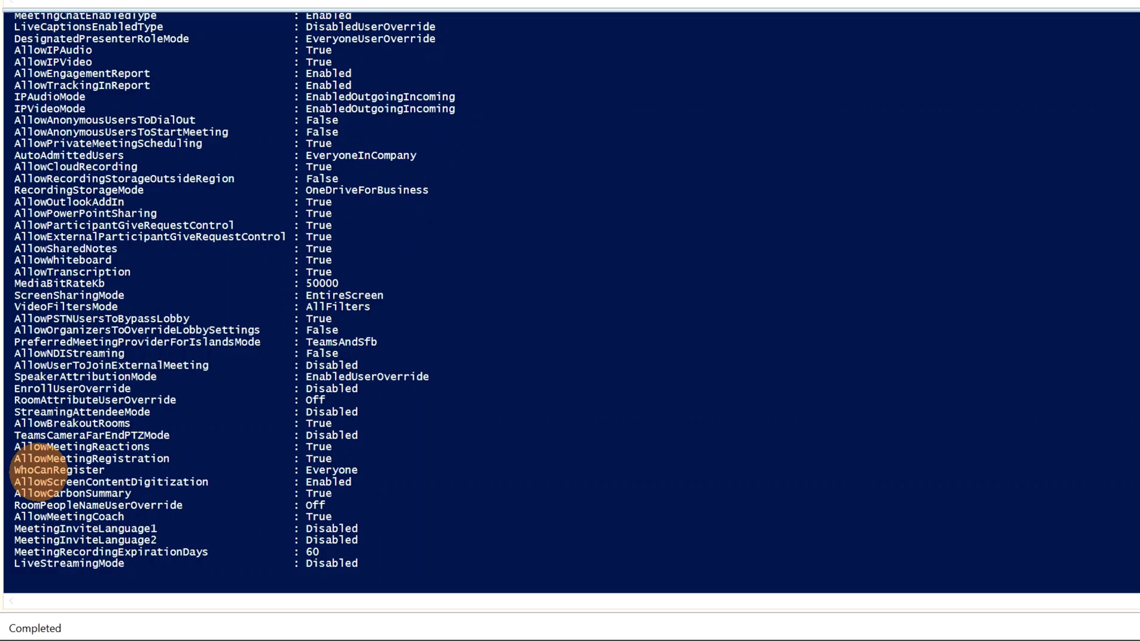
pyautogui.scroll(-9, 38, 471)
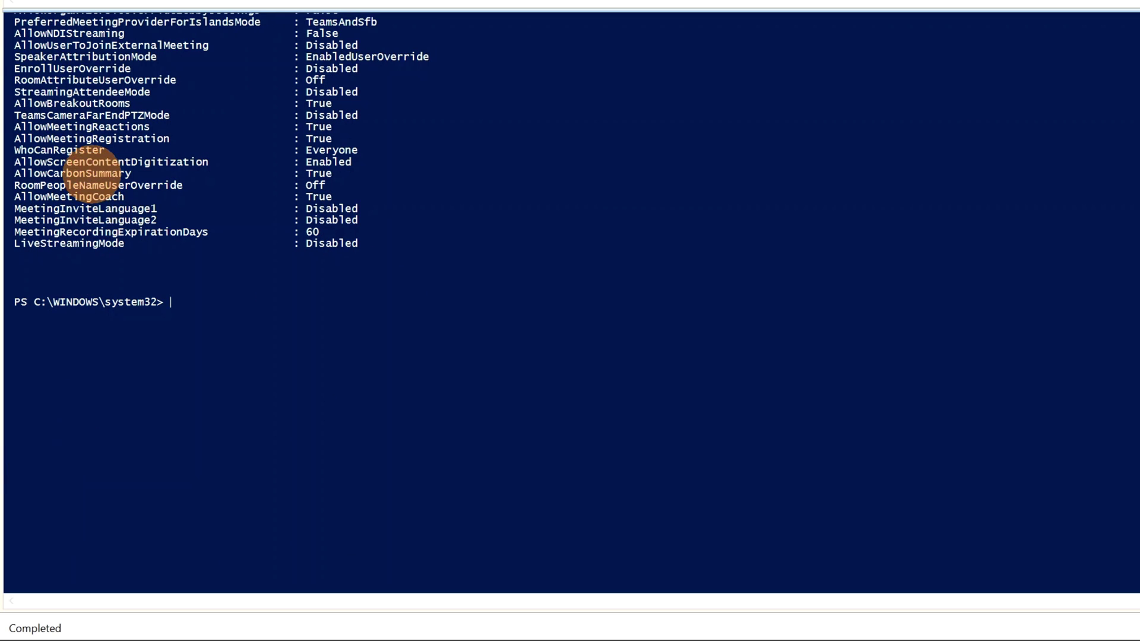
pyautogui.doubleClick(93, 151)
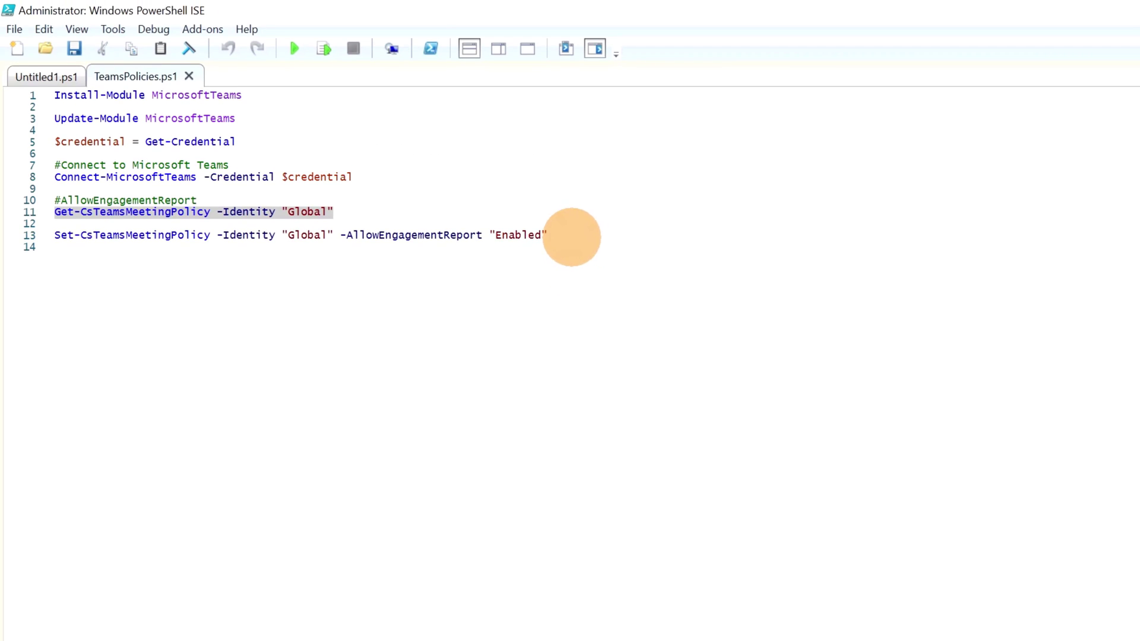
pyautogui.moveTo(558, 235); pyautogui.dragTo(1, 229)
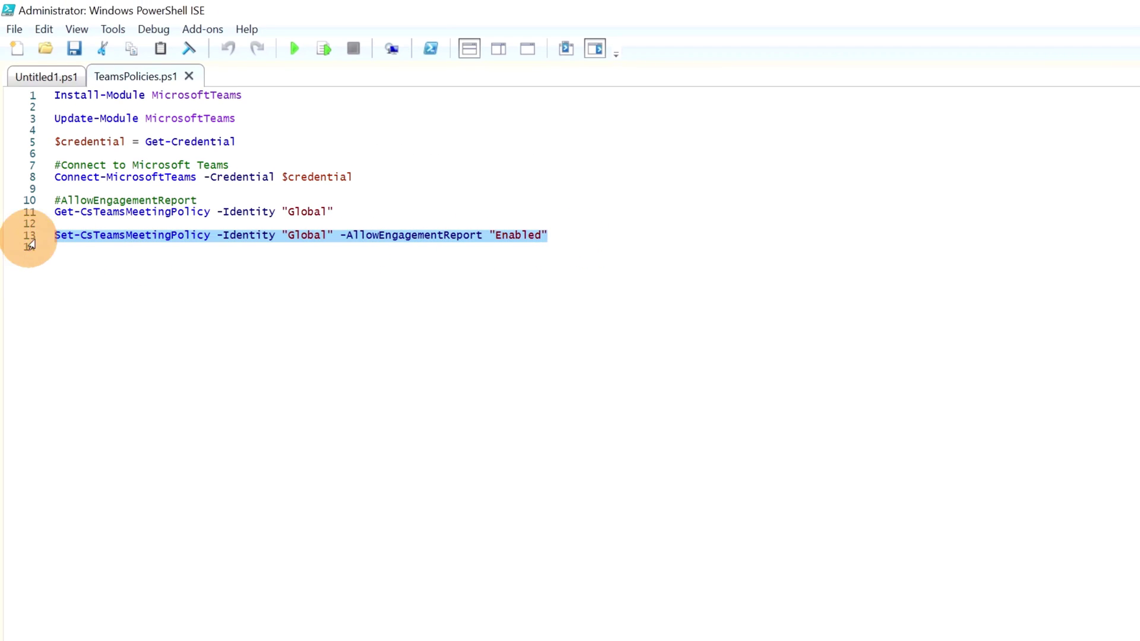
# - Duplicate the Set-CsTeamsMeetingPolicy line and select its AllowEngagementReport parameter on line 13
pyautogui.hotkey('ctrl', 'c')
pyautogui.press('Left')
pyautogui.hotkey('ctrl', 'v')
pyautogui.press('Left')
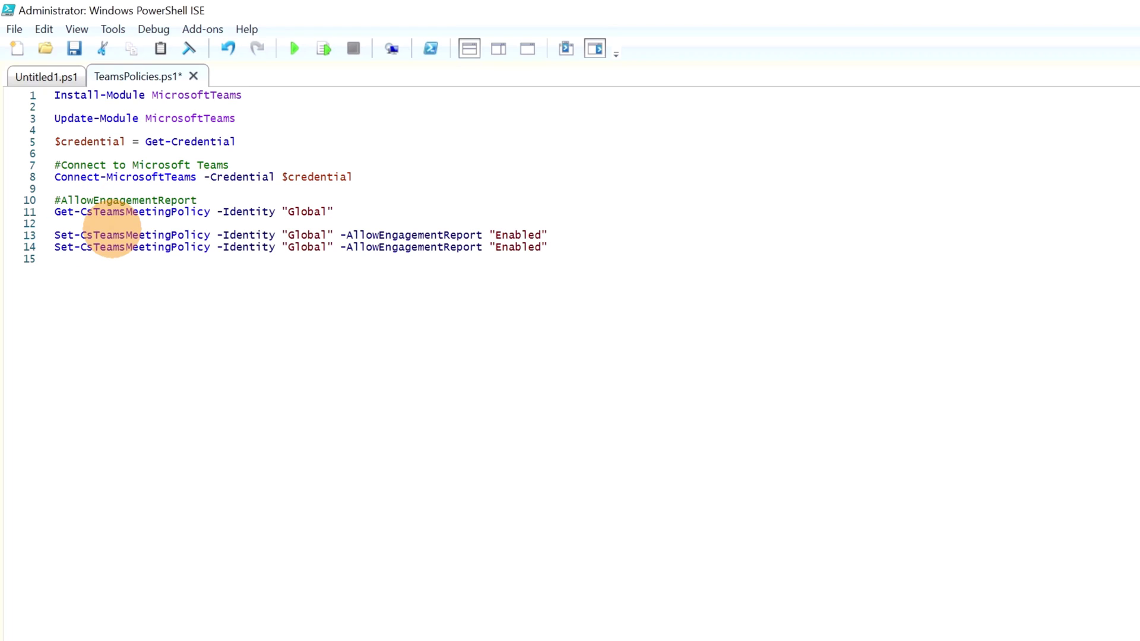
pyautogui.hotkey('ctrl', 'shift', 'Left')
pyautogui.press('Left')
pyautogui.press('Left')
pyautogui.press('Left')
pyautogui.hotkey('ctrl', 'shift', 'Left')
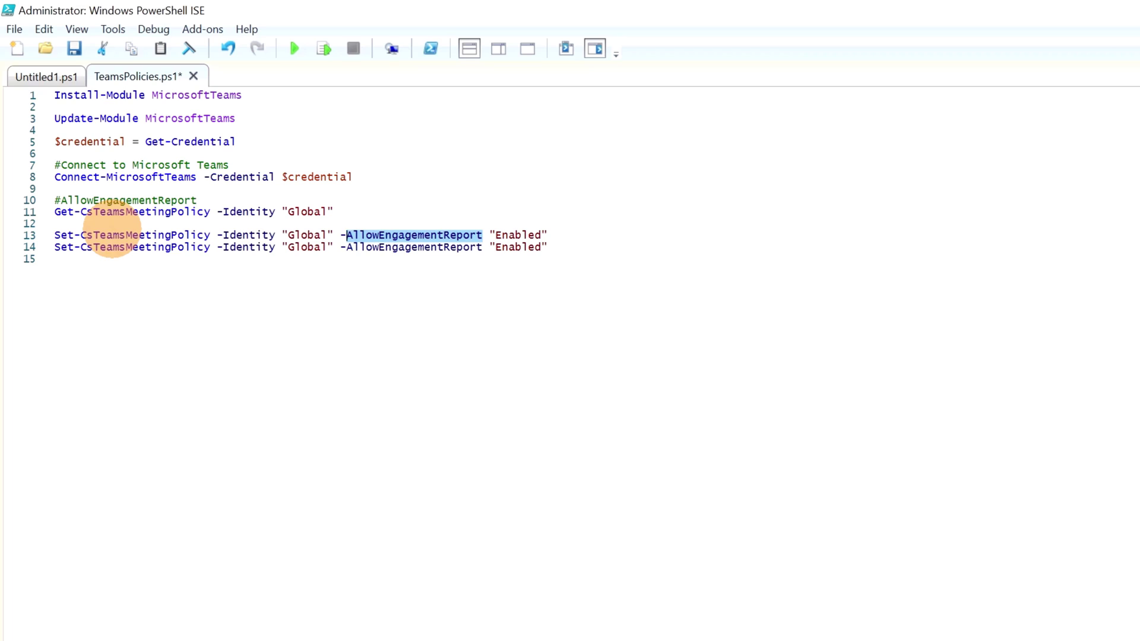
# - Change line 13 to -WhoCanRegister "Everyone", correcting the Everzone typo
pyautogui.write('Who')
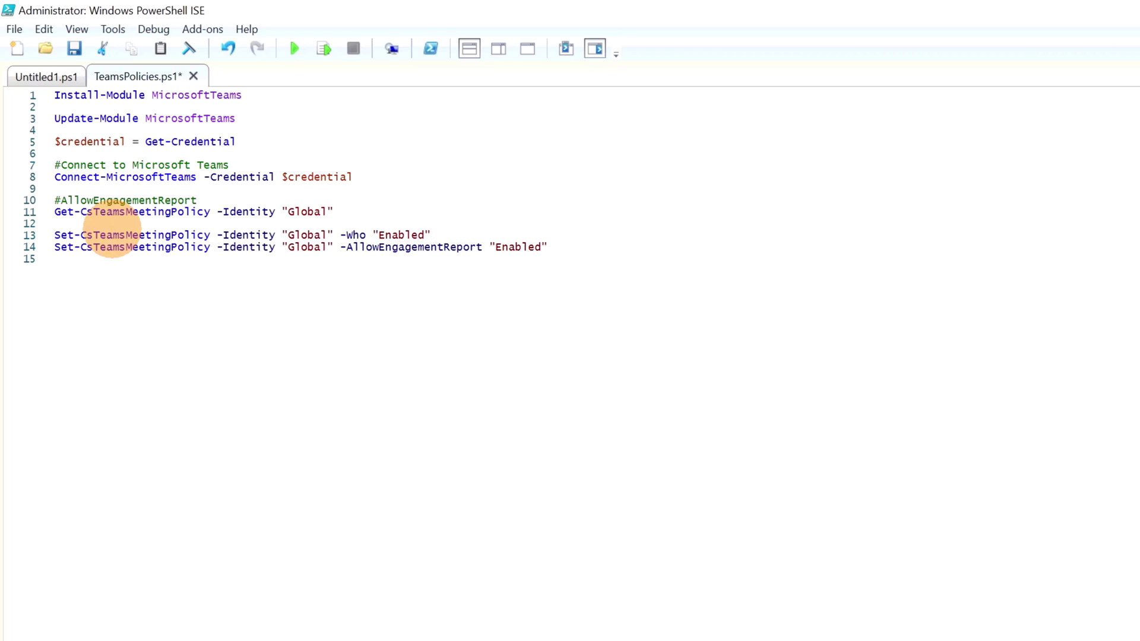
pyautogui.press('Tab')
pyautogui.press('Right')
pyautogui.press('Right')
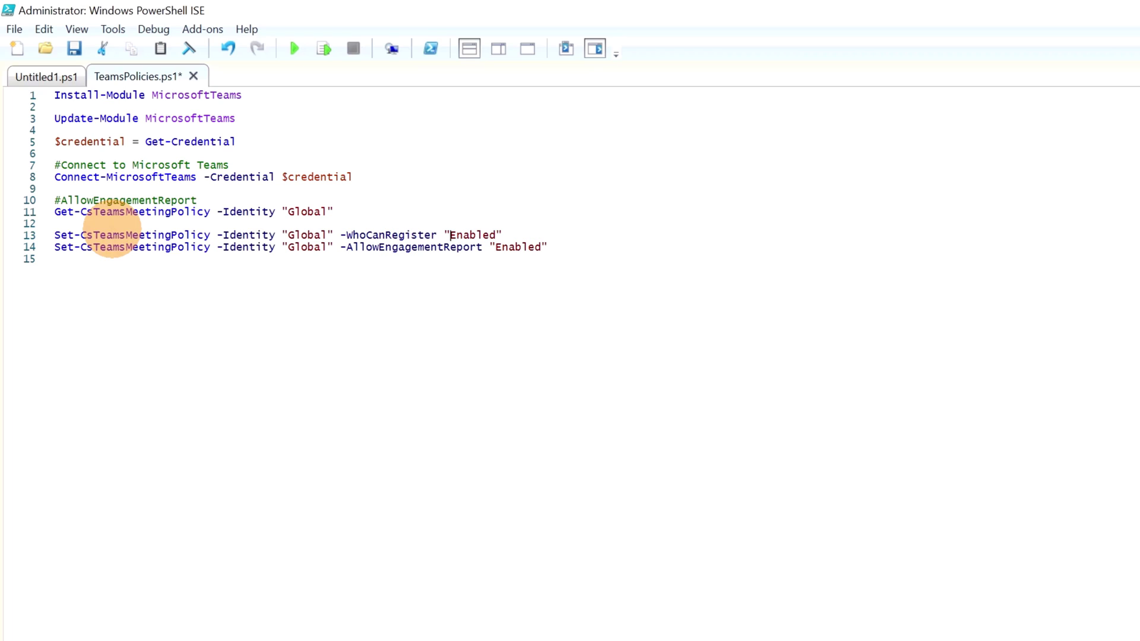
pyautogui.hotkey('ctrl', 'shift', 'Right')
pyautogui.write('Everzone')
pyautogui.press('Home')
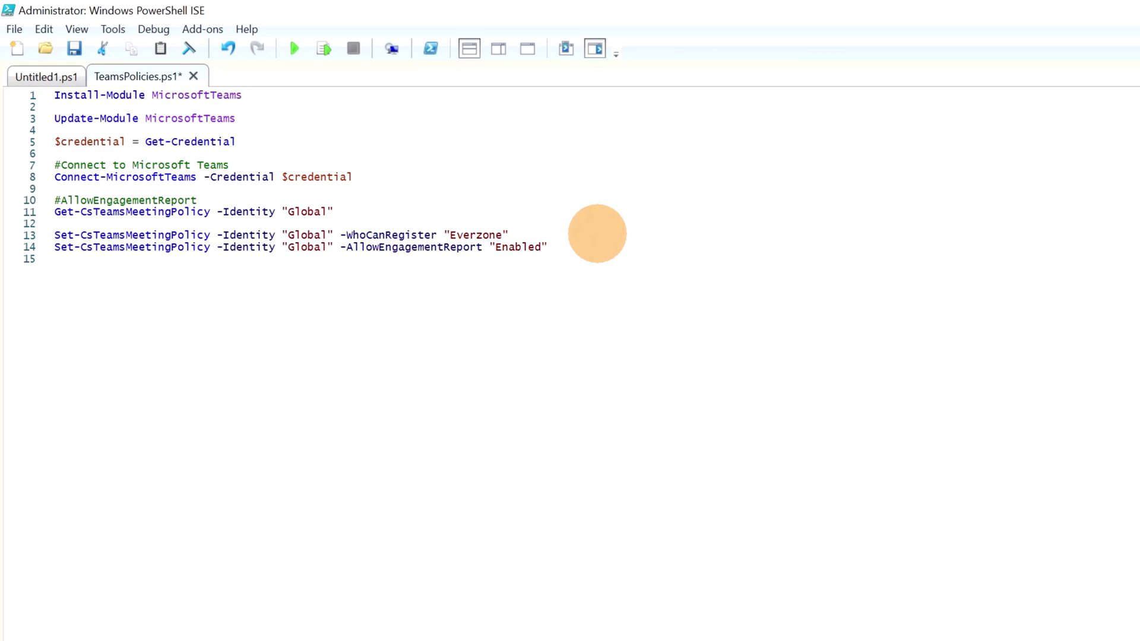
pyautogui.click(483, 236)
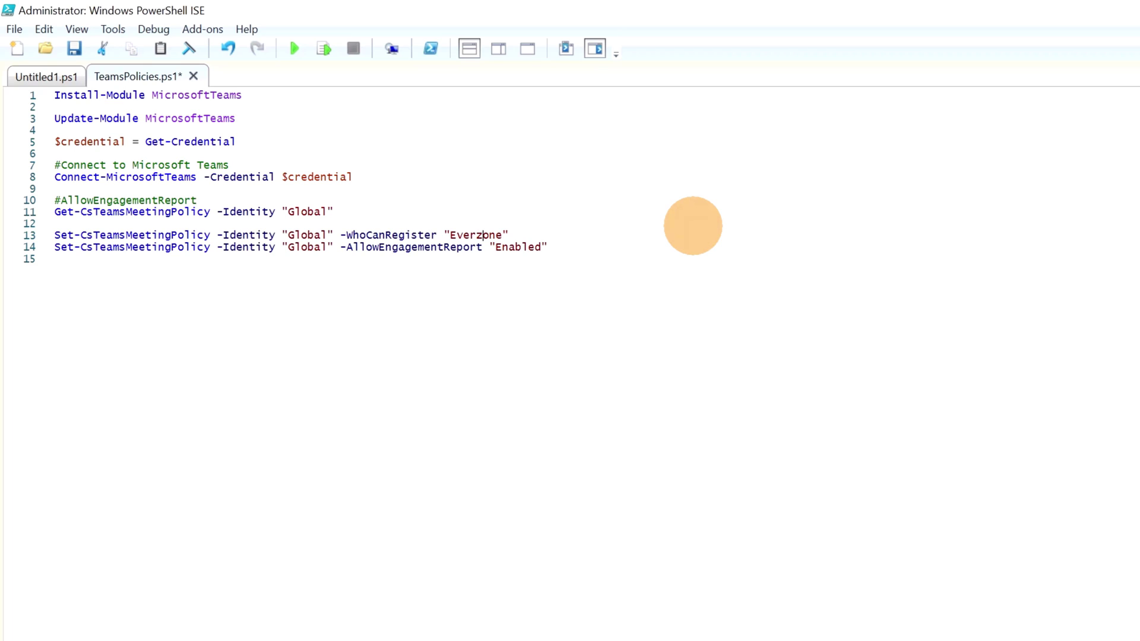
pyautogui.press('BackSpace')
pyautogui.write('y')
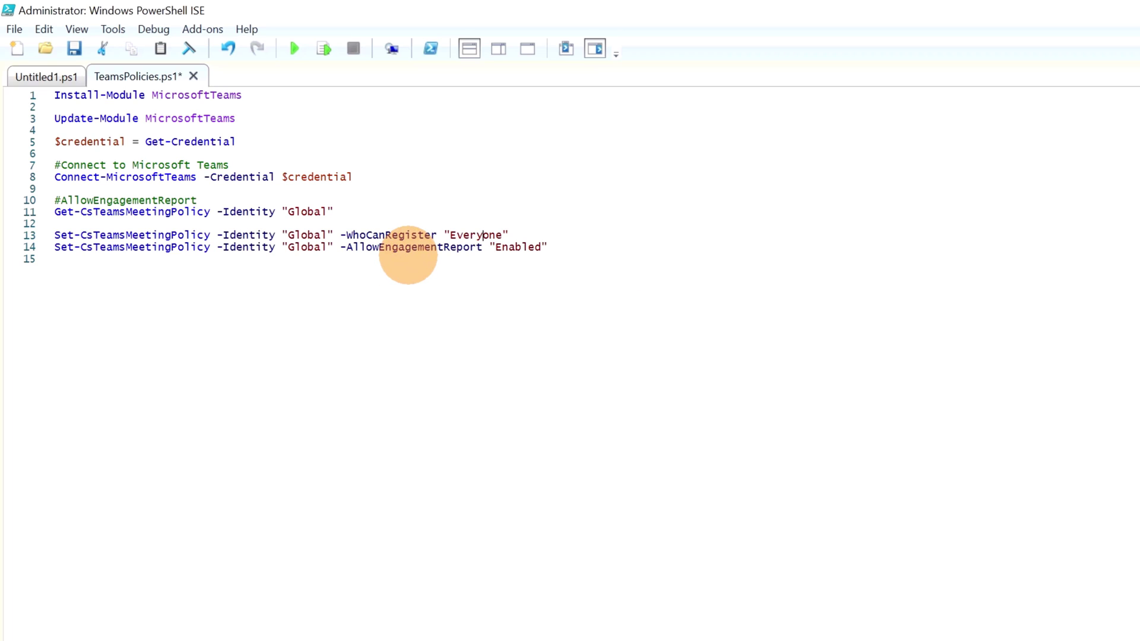
# - Select the AllowEngagementReport "Enabled" command on line 14 to run it
pyautogui.doubleClick(408, 249)
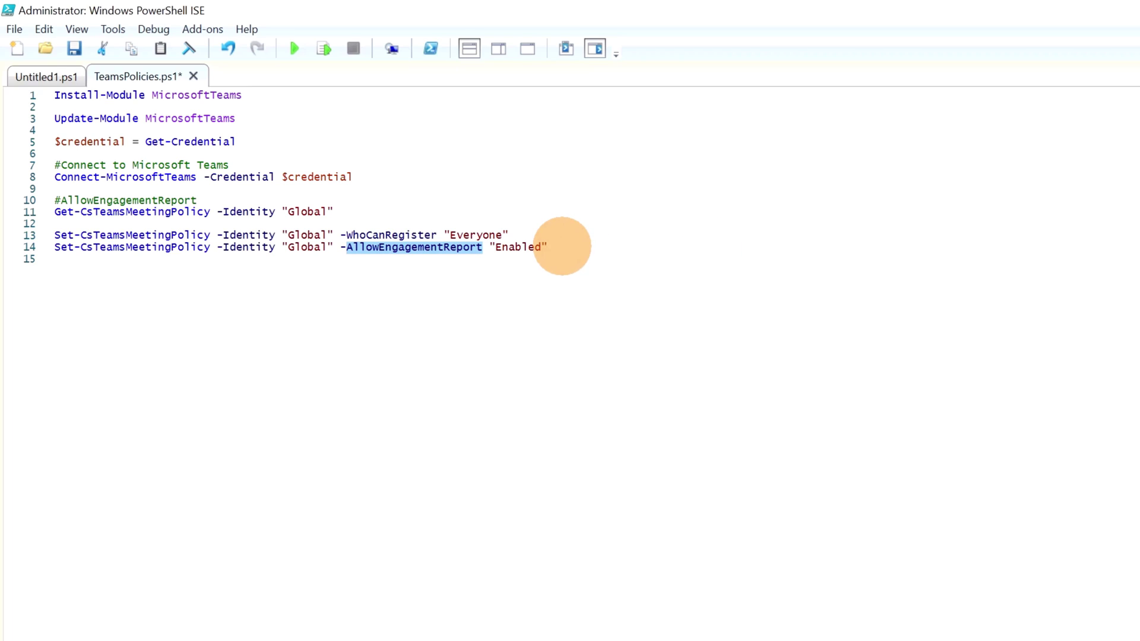
pyautogui.doubleClick(523, 247)
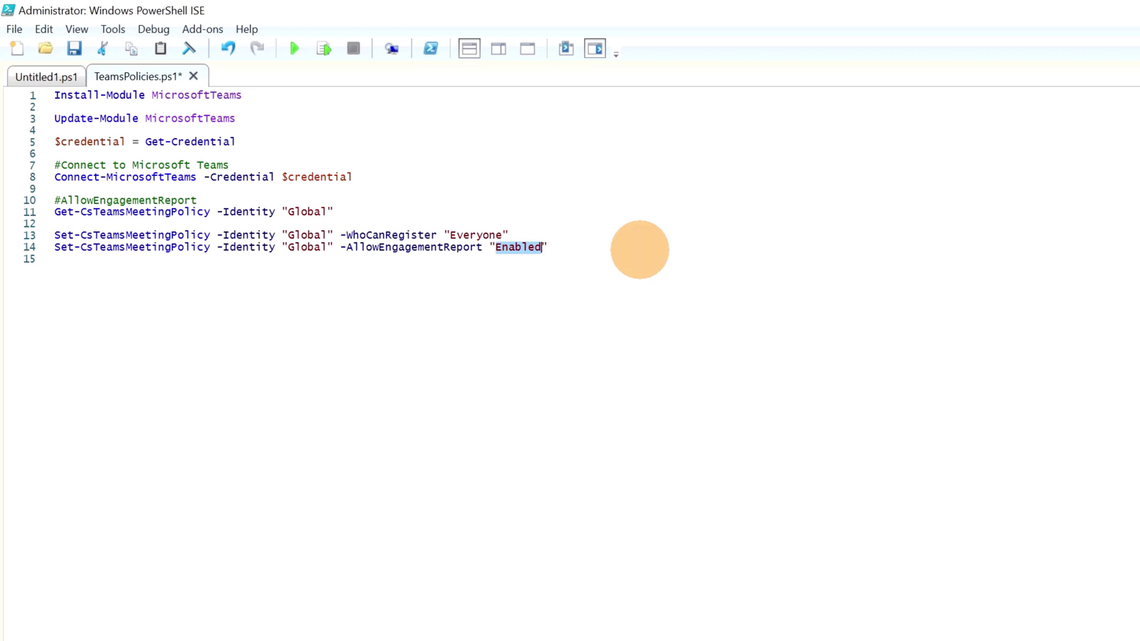
pyautogui.moveTo(639, 250); pyautogui.dragTo(71, 251)
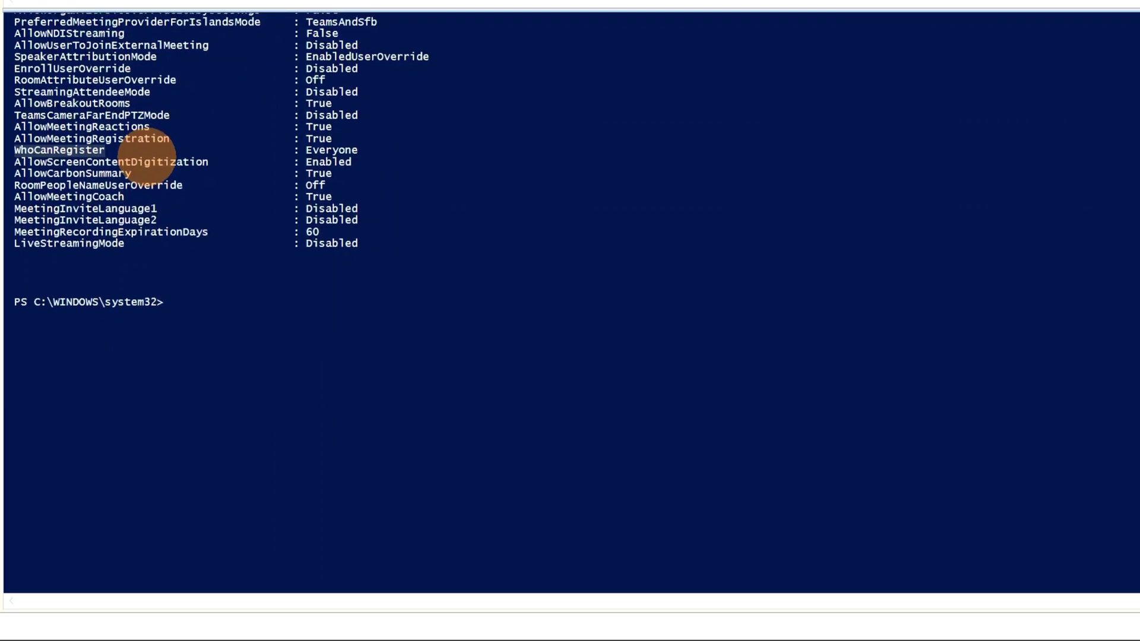
# - Check the Global policy output shows AllowEngagementReport Enabled and WhoCanRegister Everyone
pyautogui.scroll(10, 147, 156)
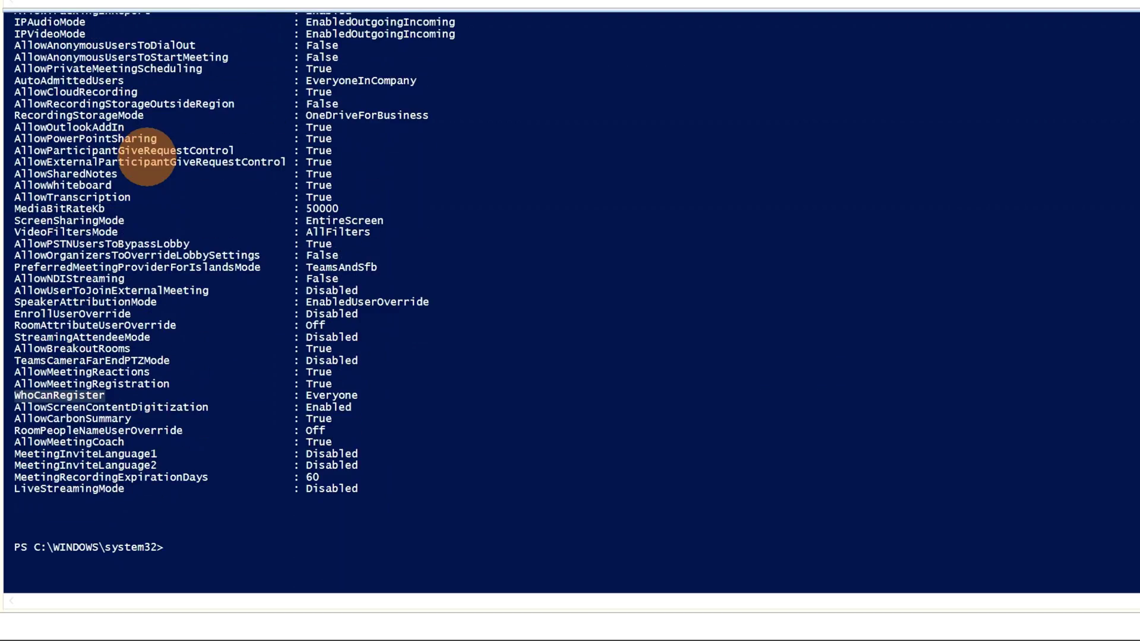
pyautogui.scroll(1, 165, 91)
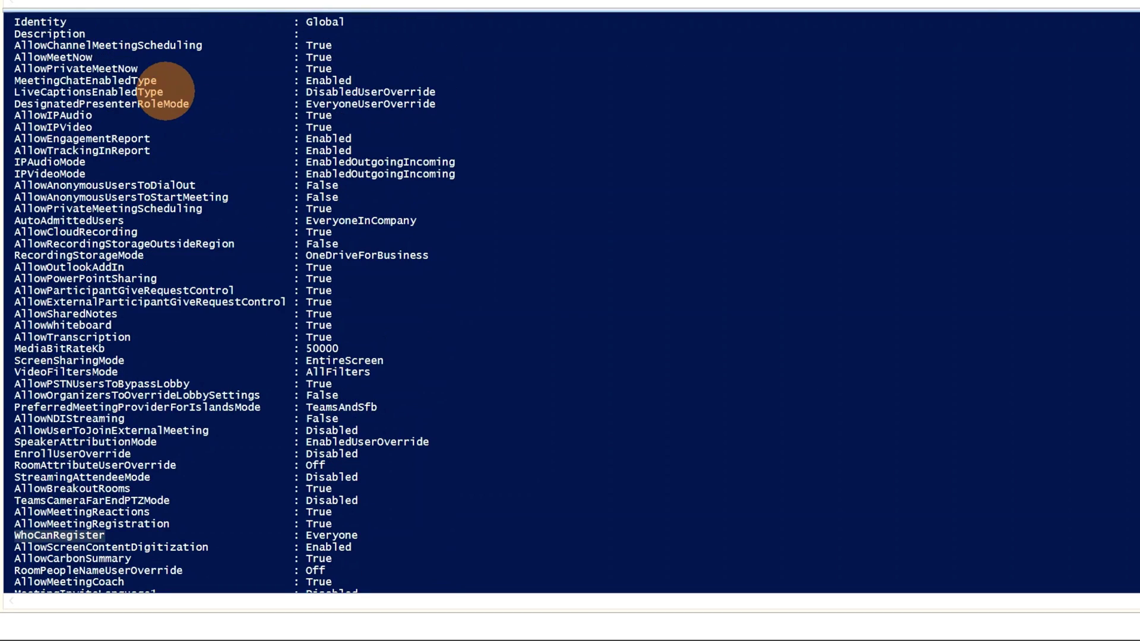
pyautogui.moveTo(358, 140); pyautogui.dragTo(8, 142)
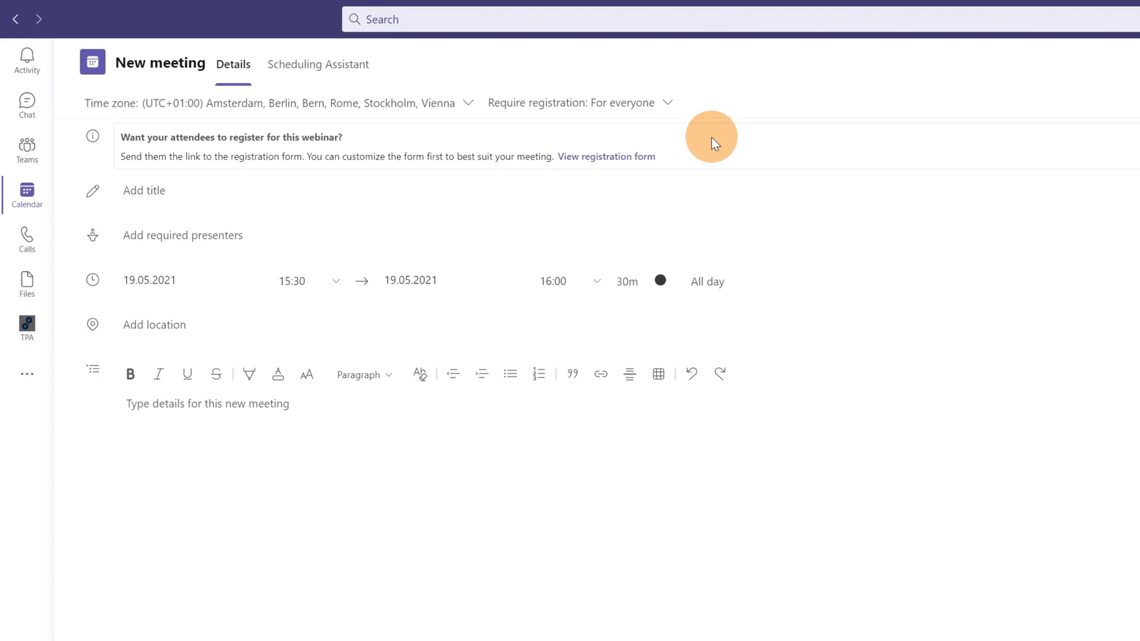
pyautogui.click(641, 111)
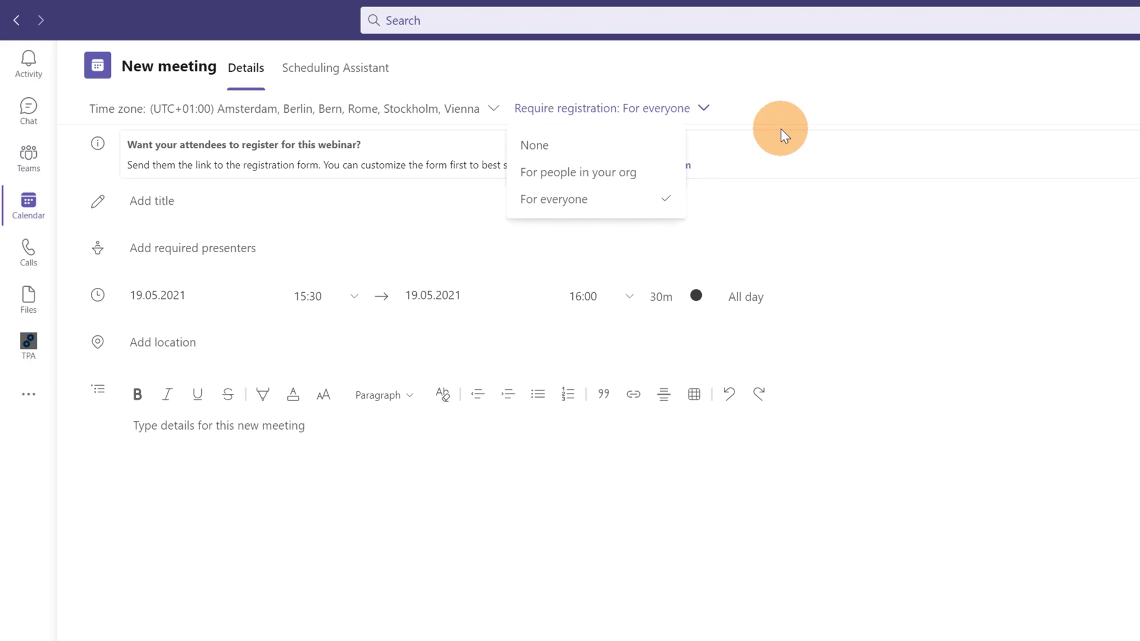
pyautogui.click(794, 143)
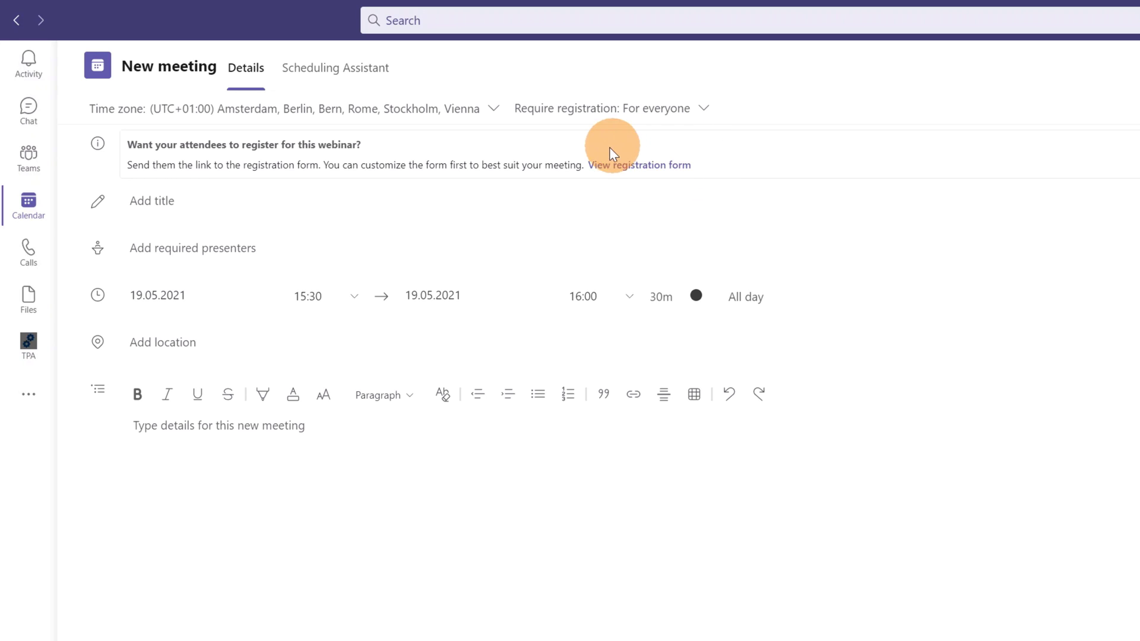
# - Open the webinar's registration form window and start adding a banner background image
pyautogui.click(646, 173)
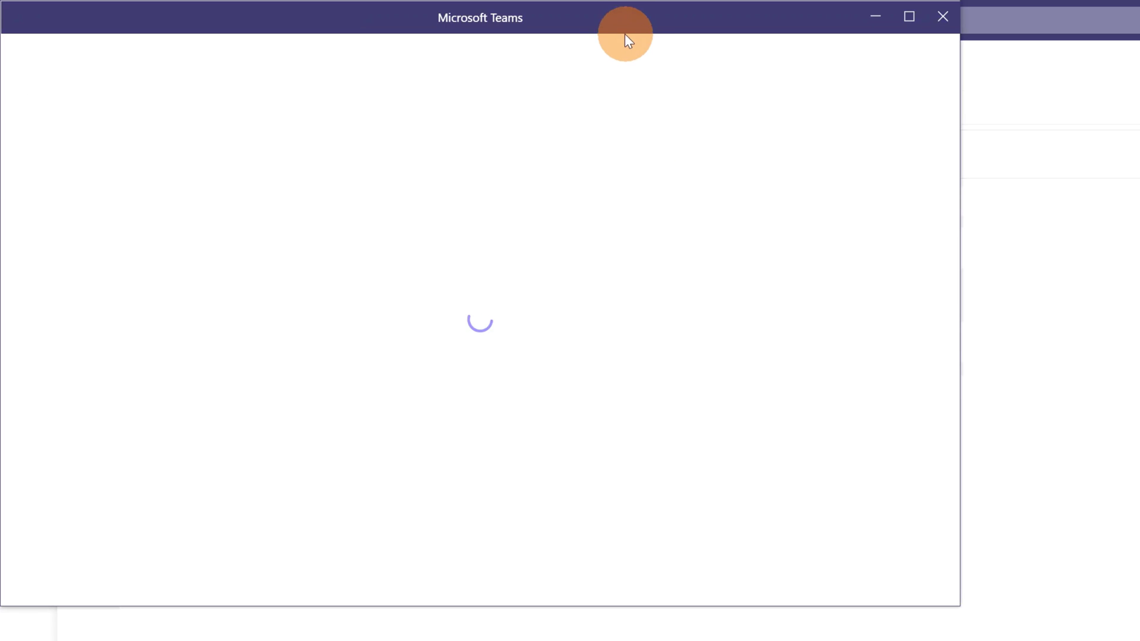
pyautogui.moveTo(609, 26); pyautogui.dragTo(725, 36)
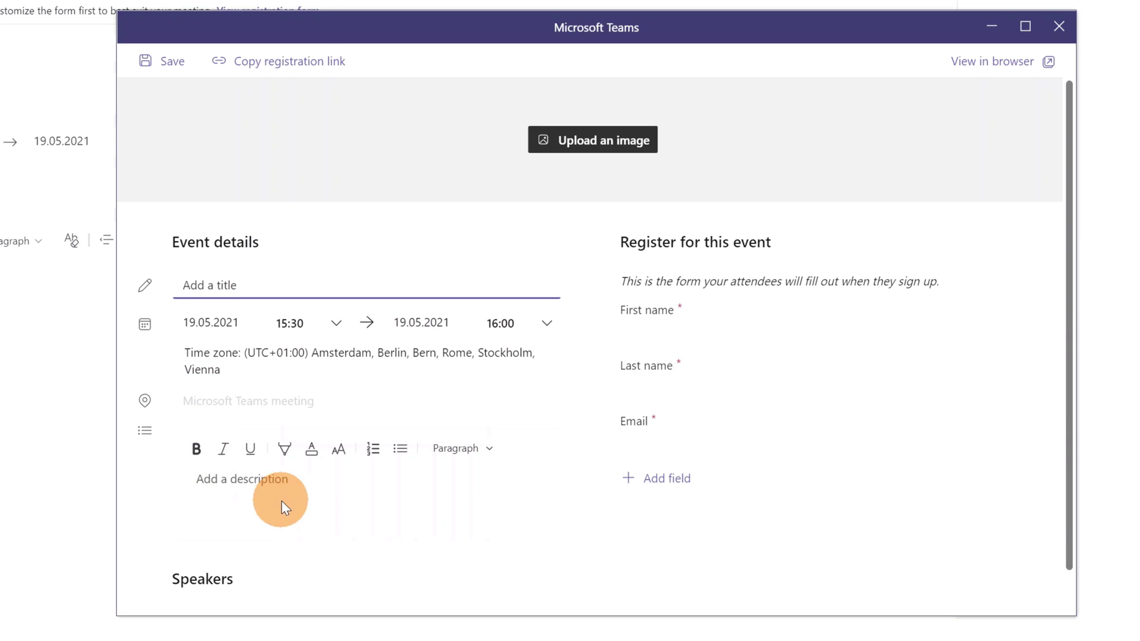
pyautogui.scroll(-1, 382, 439)
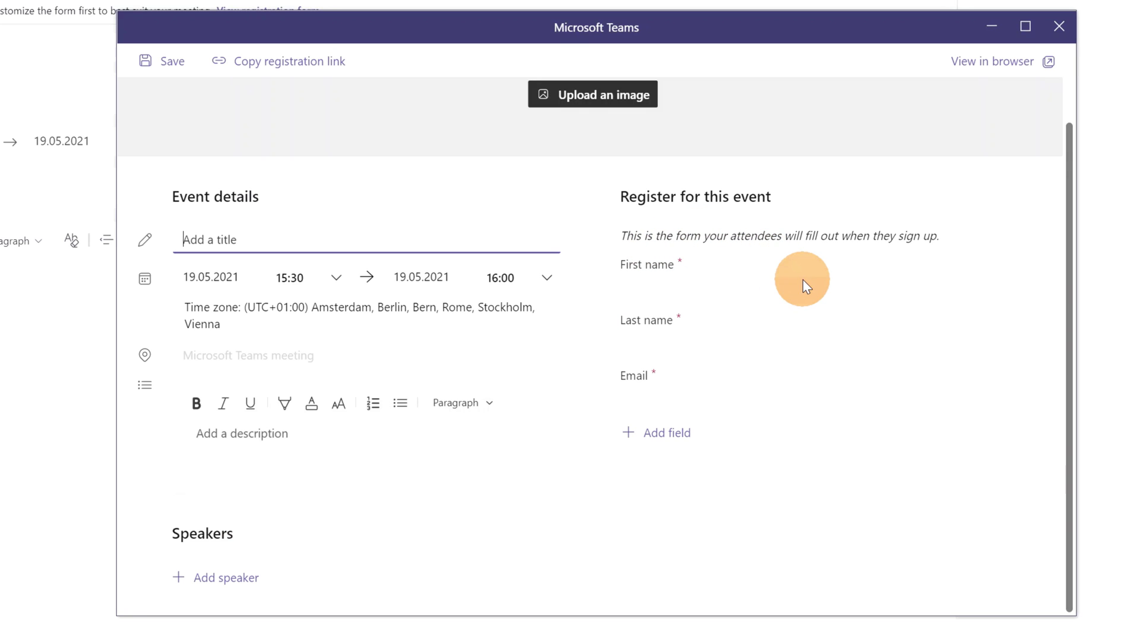
pyautogui.click(761, 276)
pyautogui.scroll(2, 674, 214)
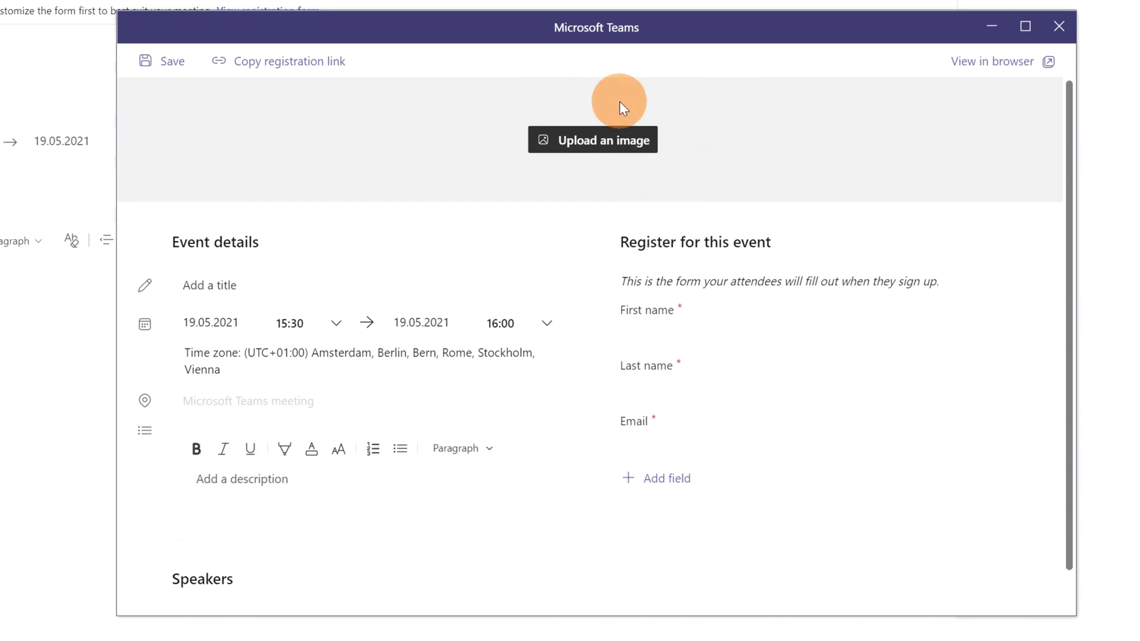
pyautogui.click(573, 146)
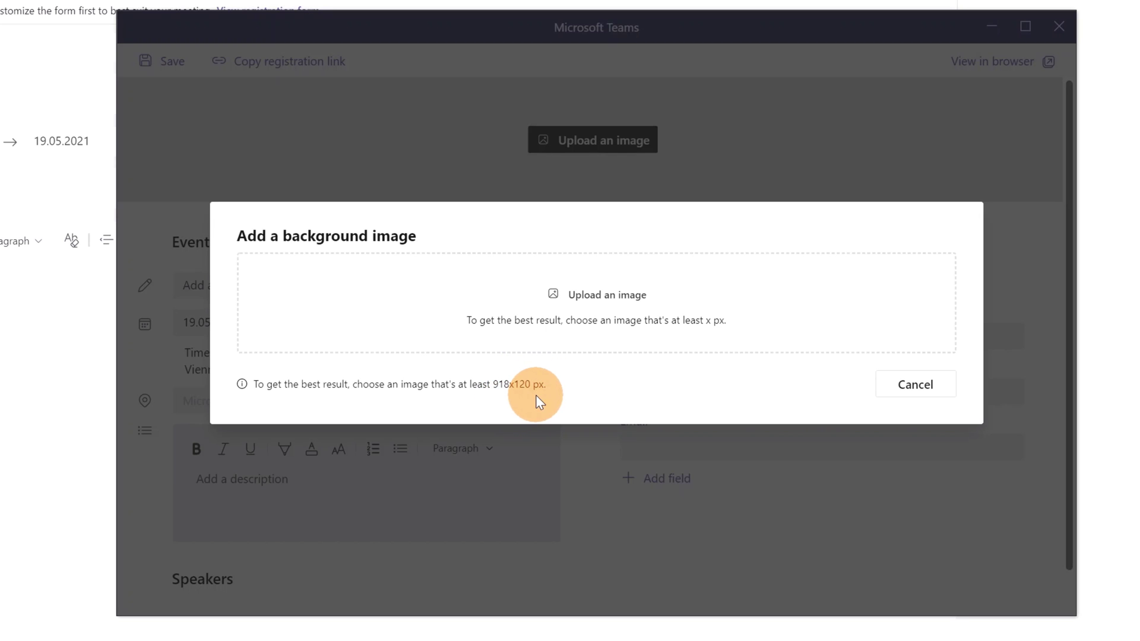
# - Upload ChannelArt3.png as the form banner, repositioning and enlarging it in the cropper
pyautogui.click(614, 294)
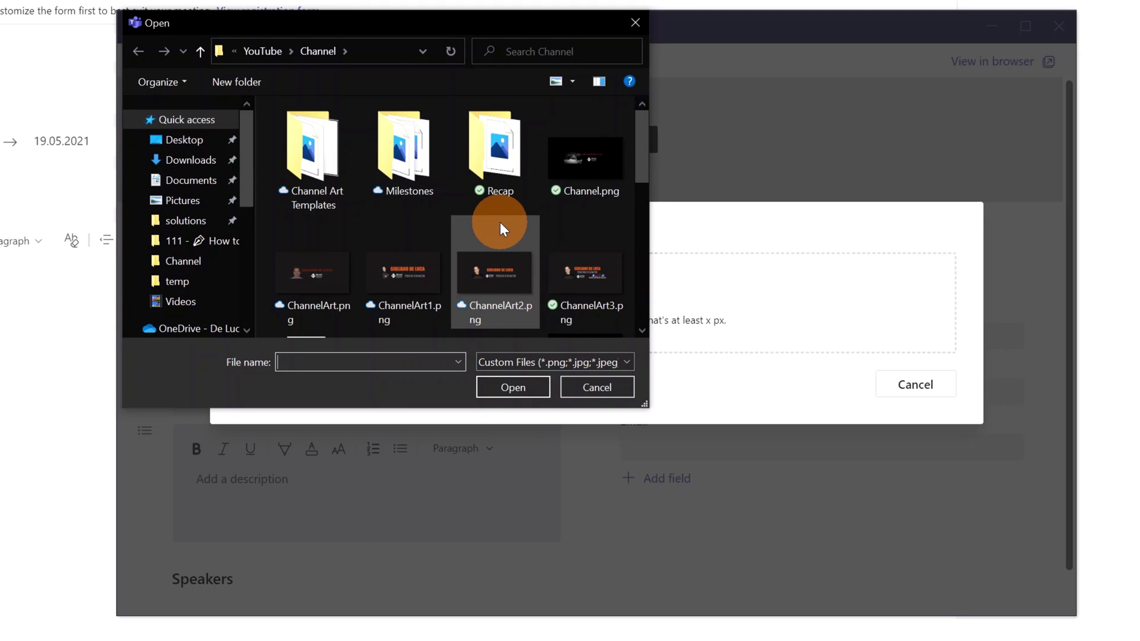
pyautogui.click(583, 279)
pyautogui.click(523, 389)
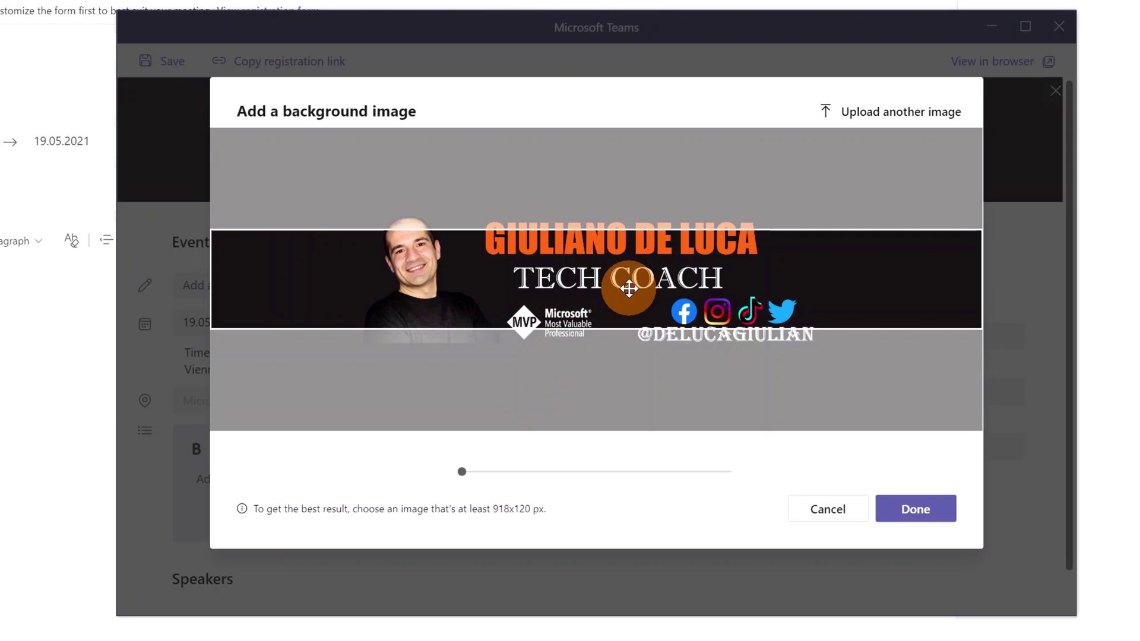
pyautogui.moveTo(628, 288)
pyautogui.mouseDown()
pyautogui.moveTo(641, 276)
pyautogui.moveTo(645, 295)
pyautogui.mouseUp()
pyautogui.moveTo(462, 471); pyautogui.dragTo(499, 473)
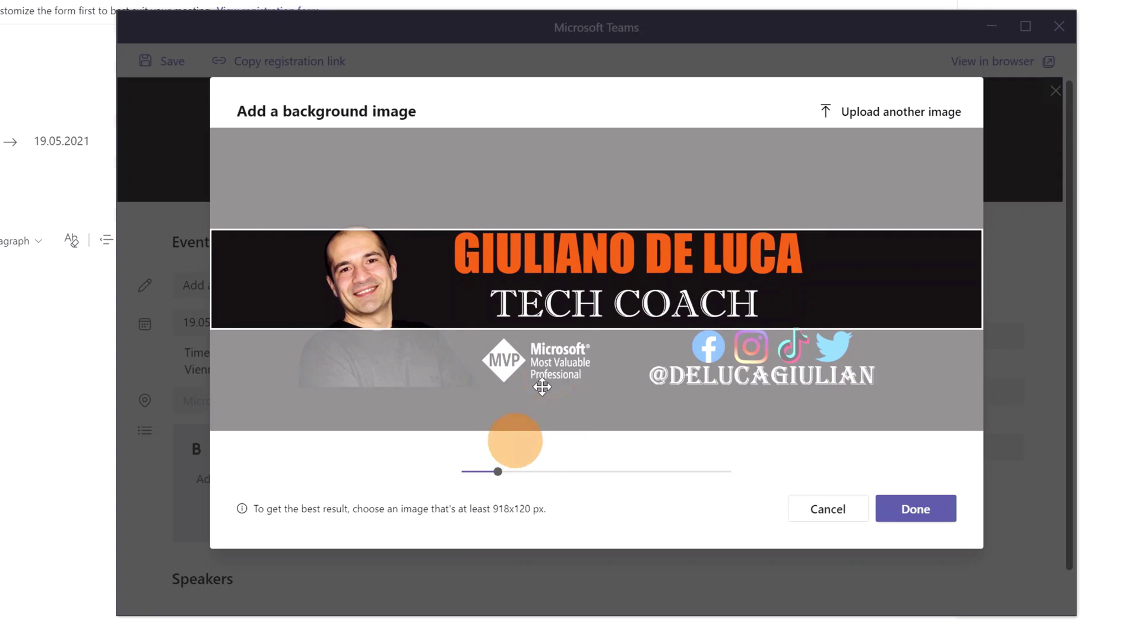
pyautogui.moveTo(590, 276); pyautogui.dragTo(575, 299)
pyautogui.click(922, 515)
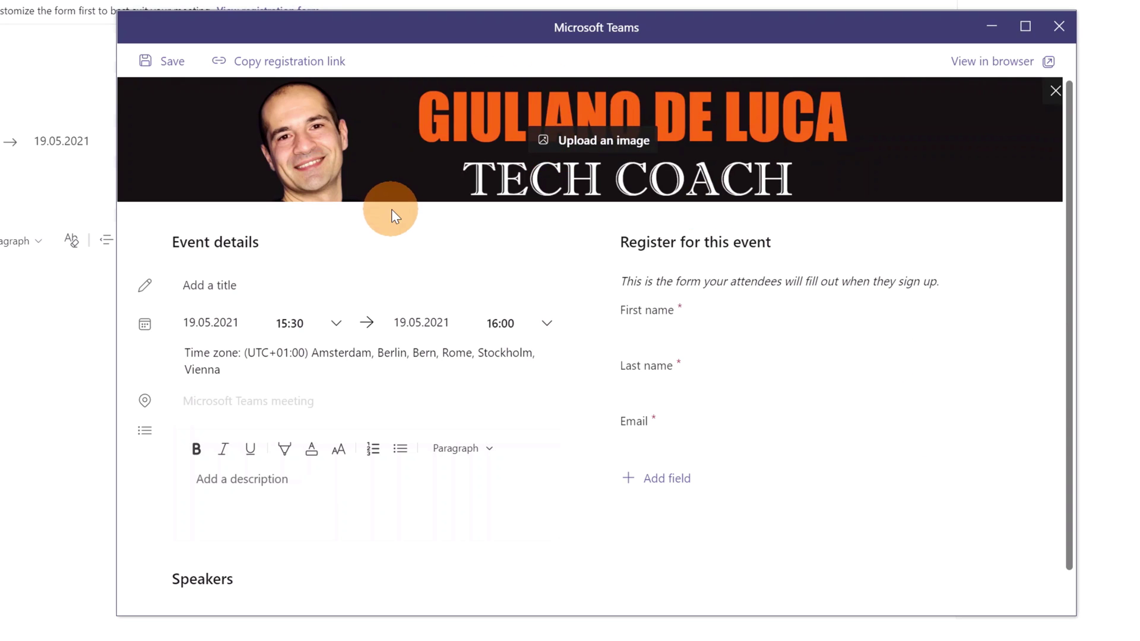
# - Enter the title 'How to get the most out from Microsoft 365' and start date 20.05.2021
pyautogui.click(304, 289)
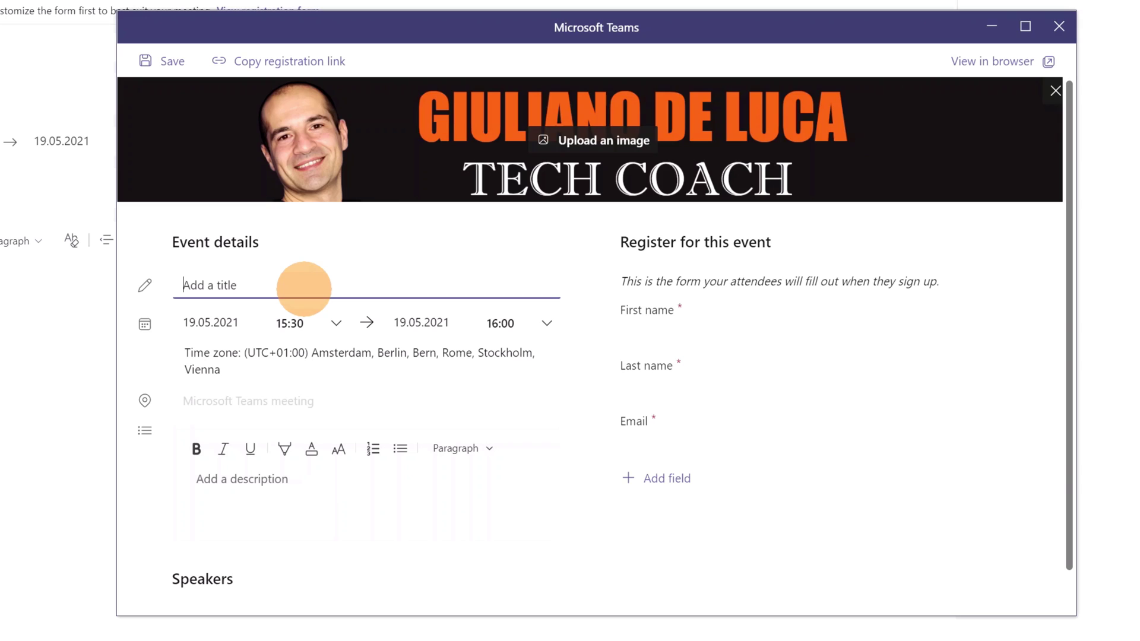
pyautogui.write('How to get the mo')
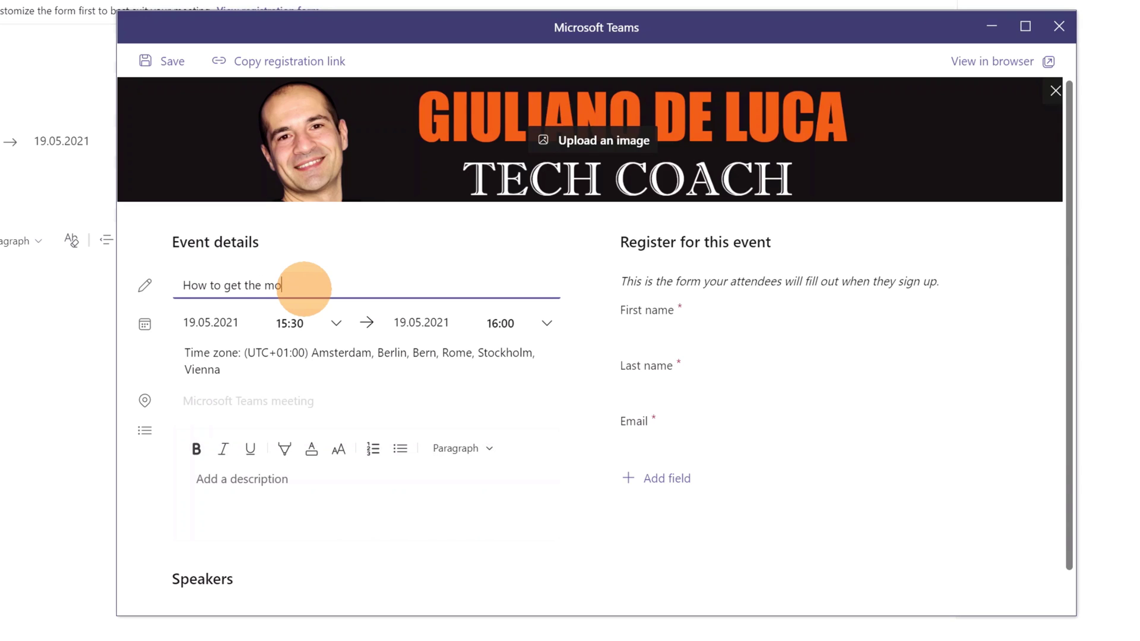
pyautogui.write('st out from Microsoft 365')
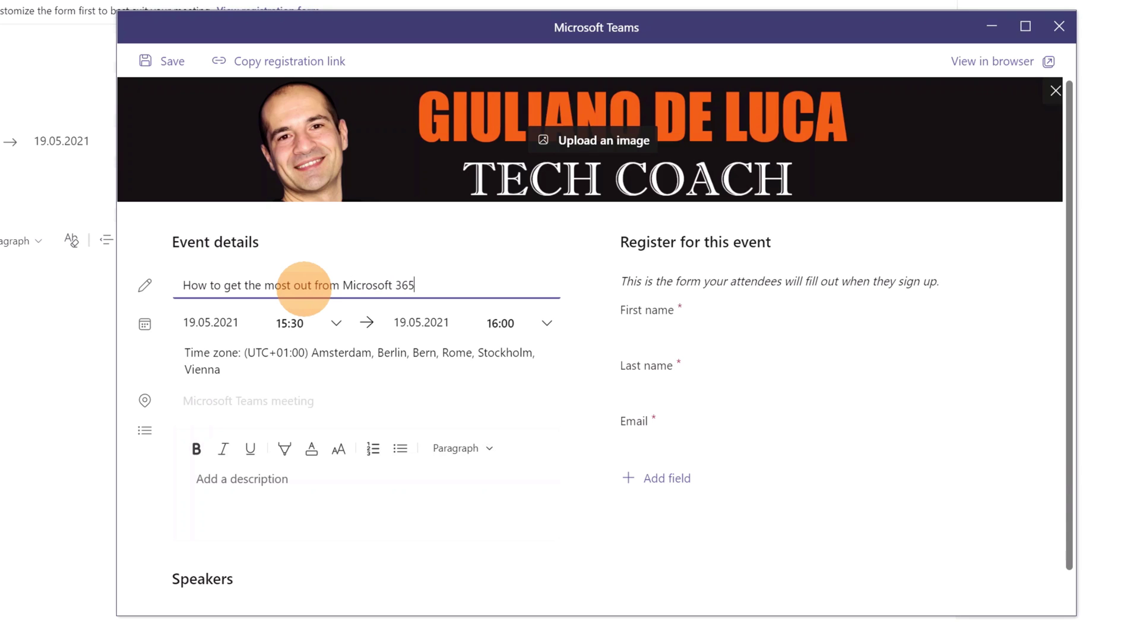
pyautogui.click(224, 324)
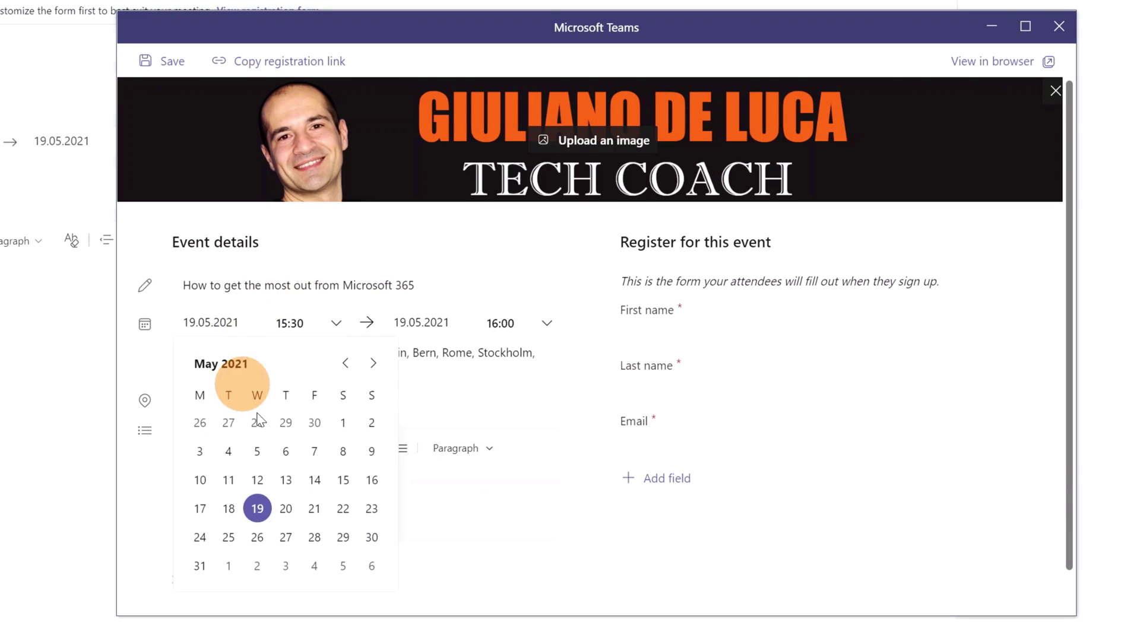
pyautogui.click(286, 512)
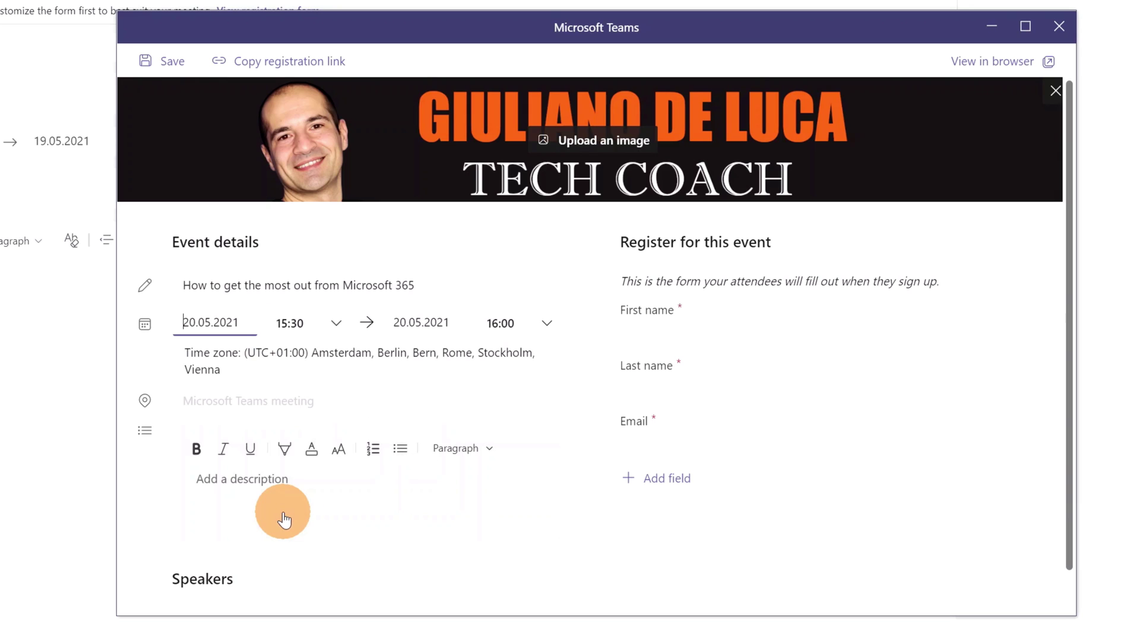
# - Set the start time to 15:00 and paste the Microsoft 365 best-practices description
pyautogui.click(331, 326)
pyautogui.scroll(5, 322, 557)
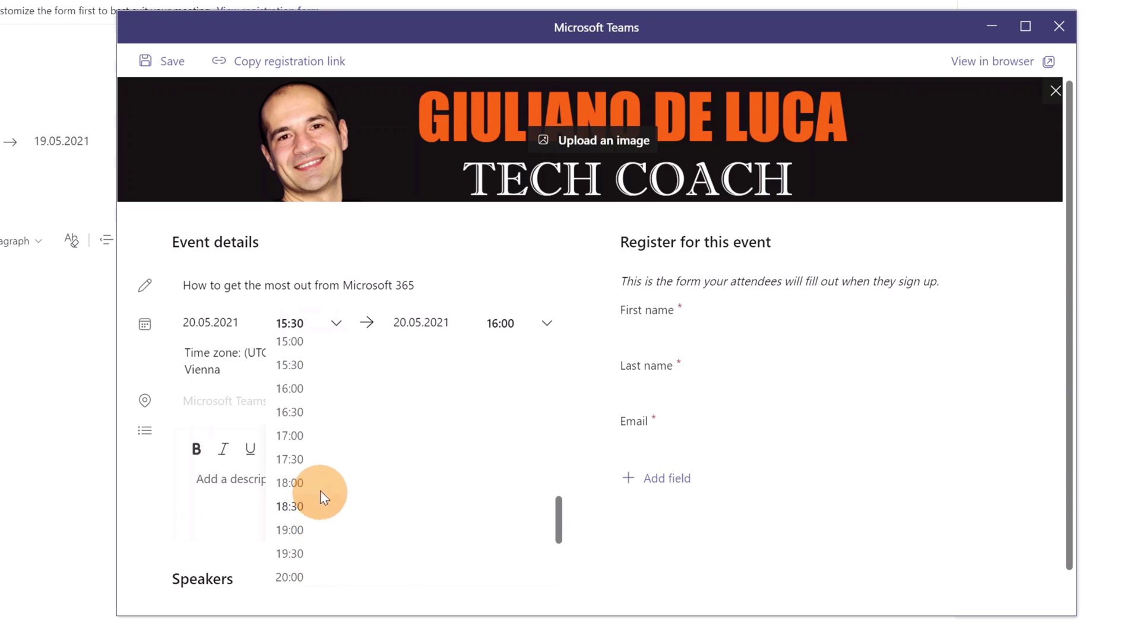
pyautogui.click(296, 508)
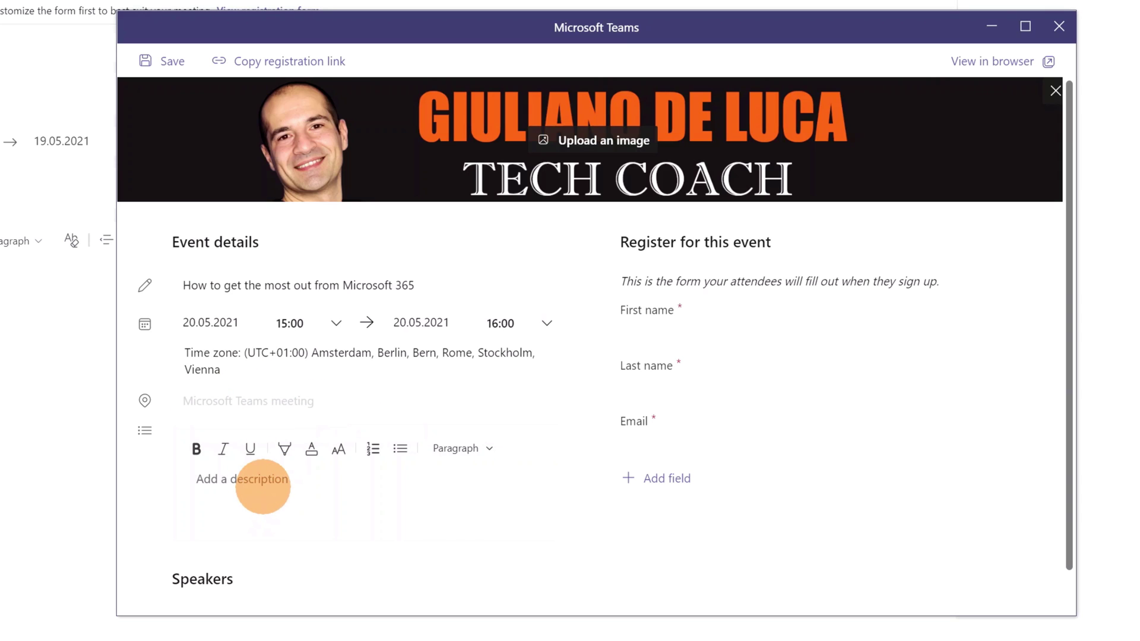
pyautogui.write('This Webinar will show you best practices in Microsoft 365')
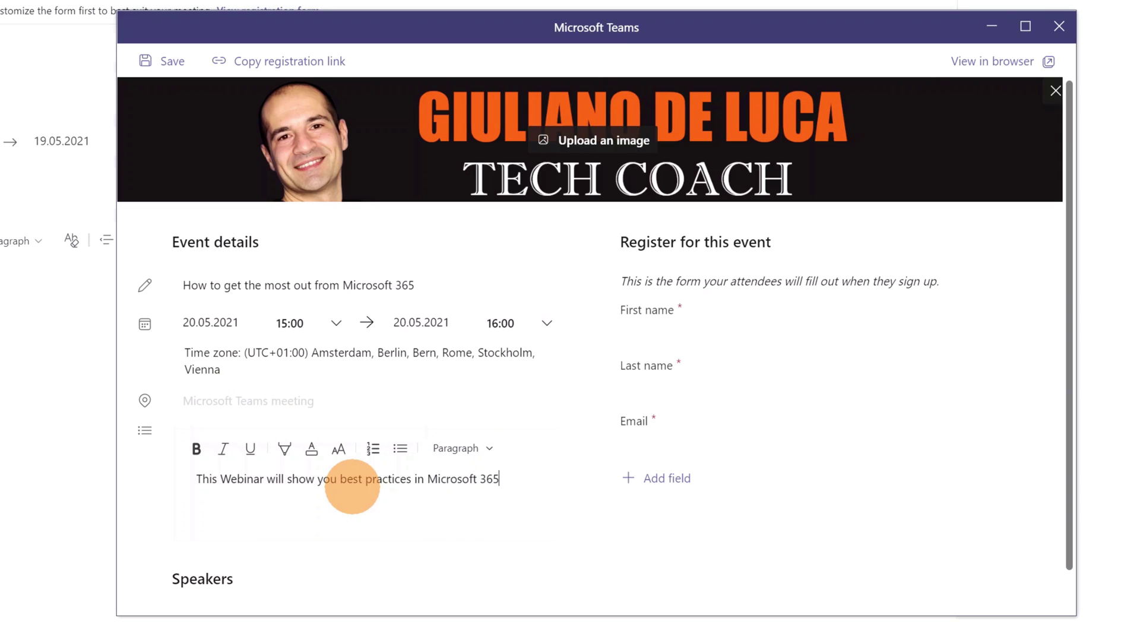
pyautogui.scroll(-1, 291, 505)
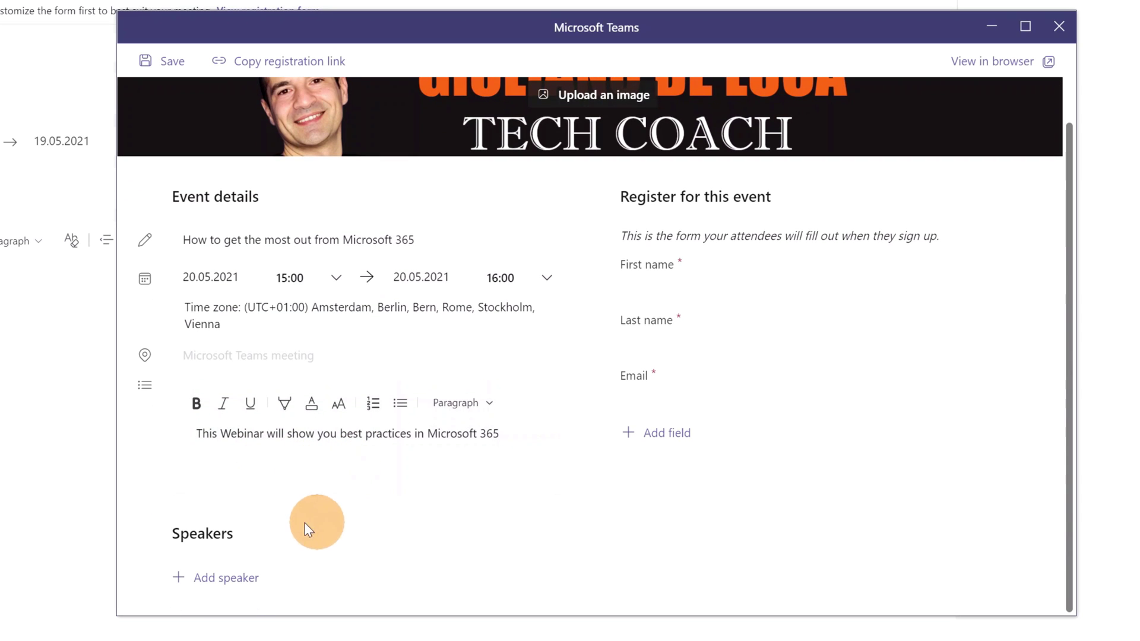
# - Add the first speaker's name and paste their bio from clipboard history
pyautogui.click(218, 579)
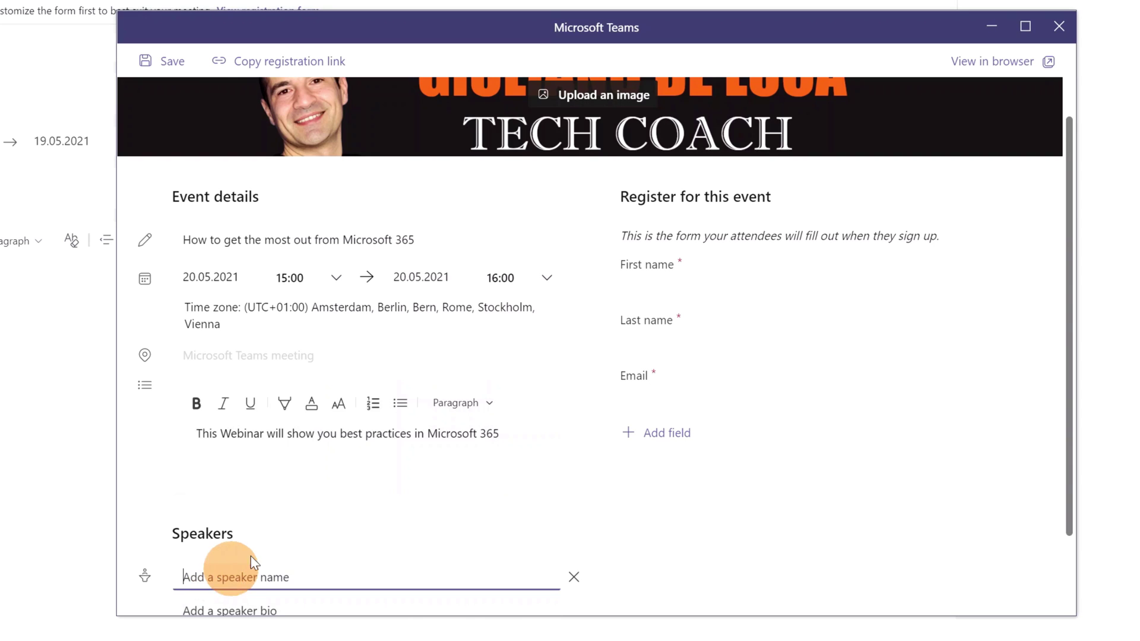
pyautogui.write('Giu')
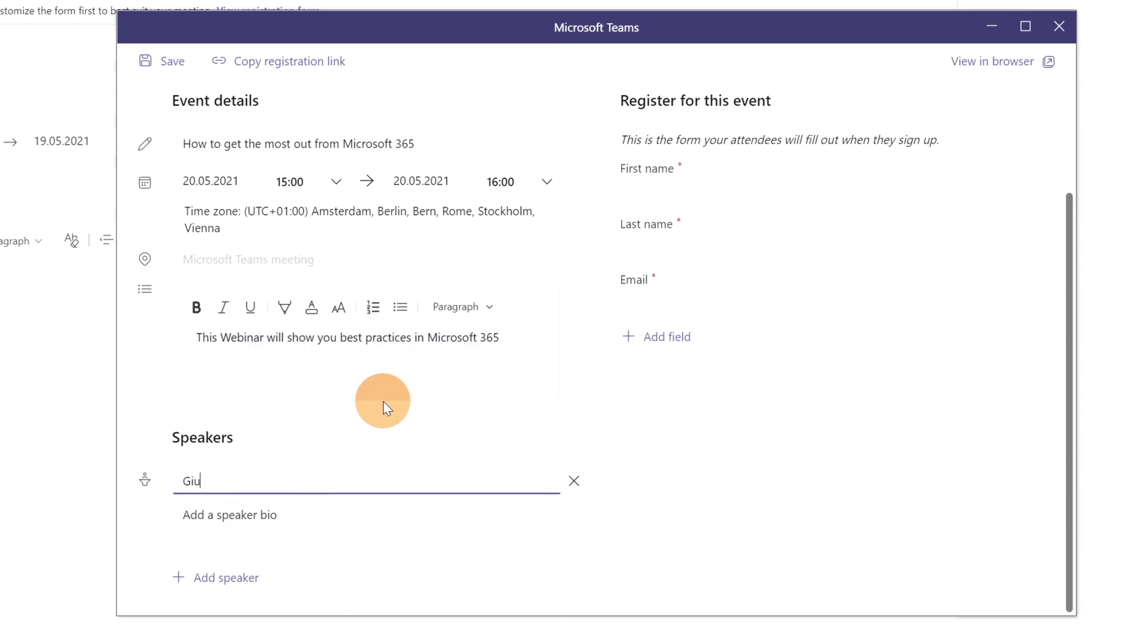
pyautogui.write('liano De Luca')
pyautogui.click(274, 529)
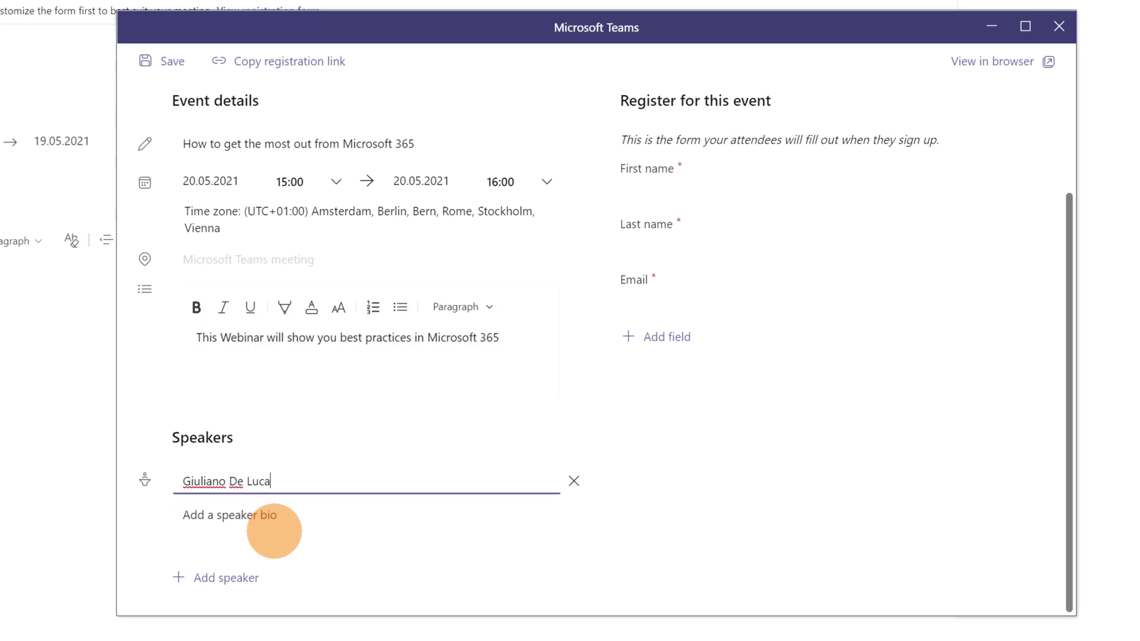
pyautogui.press('super+v')
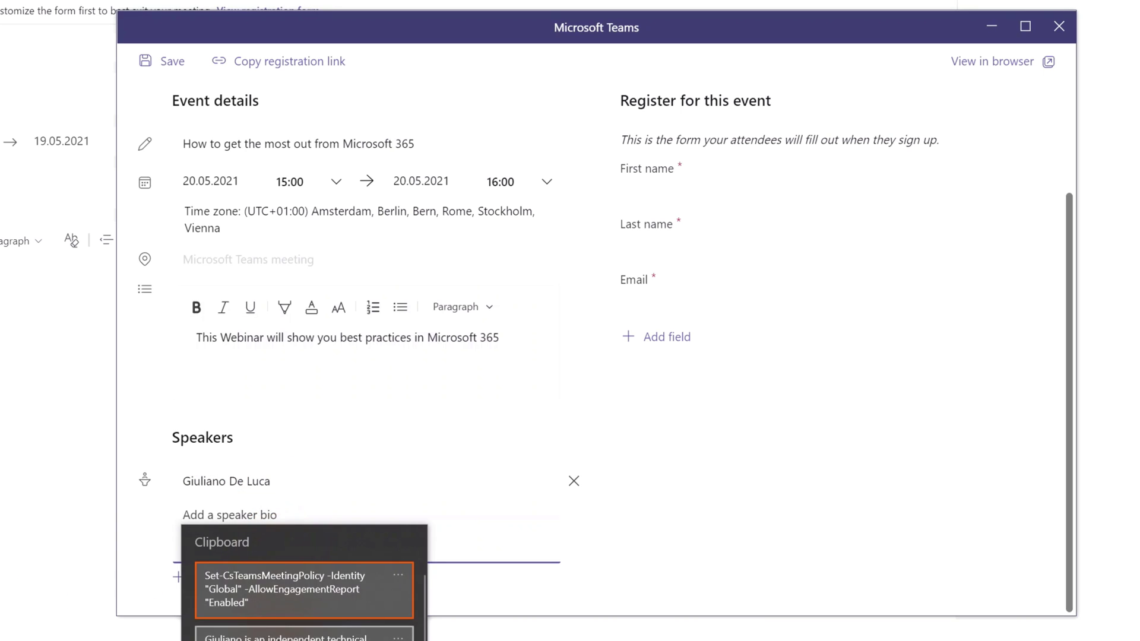
pyautogui.click(288, 635)
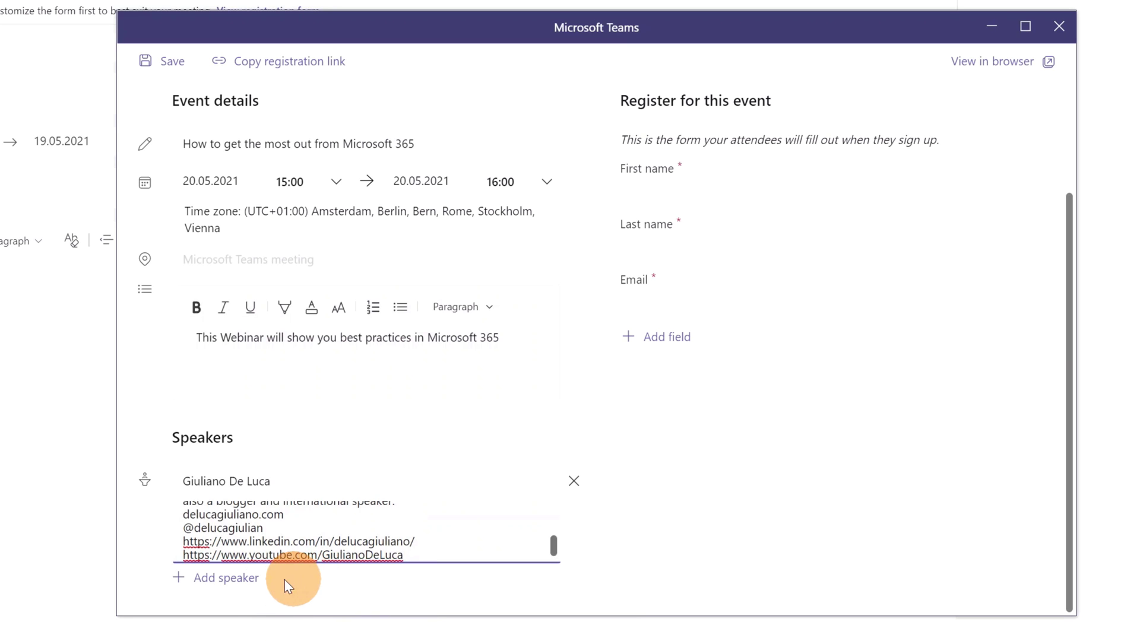
# - Add a second speaker's name and paste in their bio
pyautogui.click(241, 579)
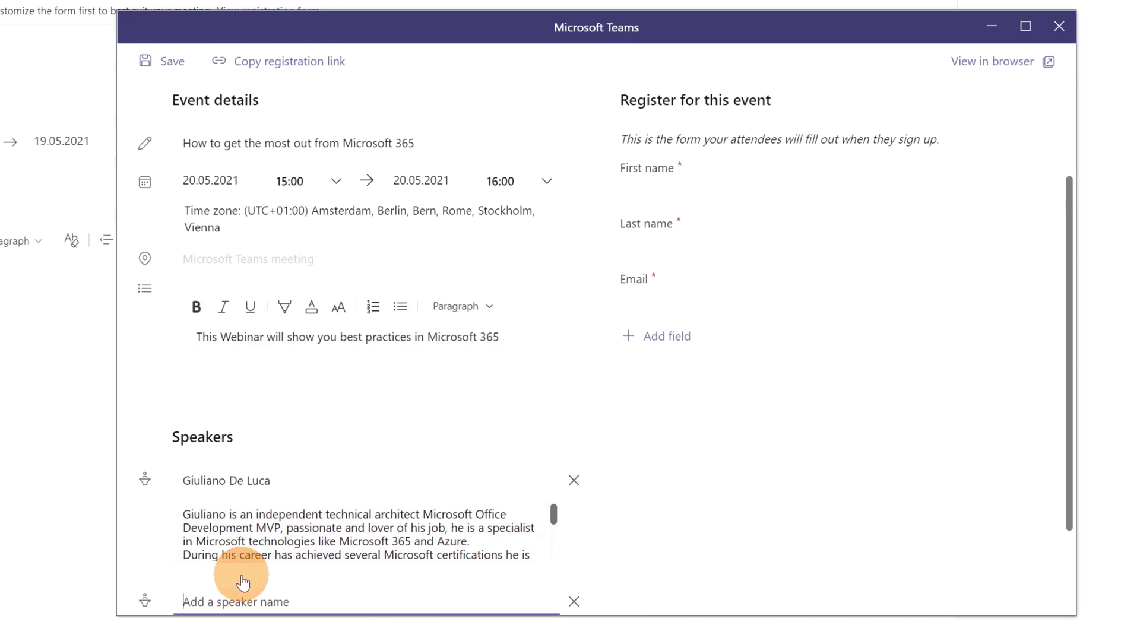
pyautogui.write('Adele')
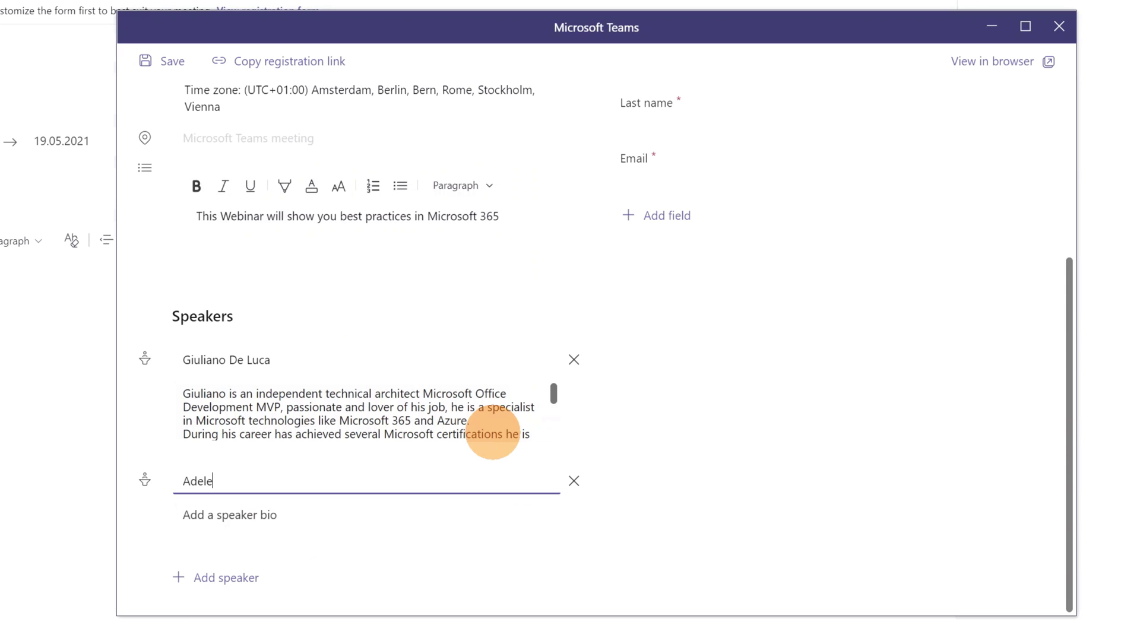
pyautogui.write(' Vance')
pyautogui.click(400, 524)
pyautogui.write('Adele is a Microsoft 365 adoption expert')
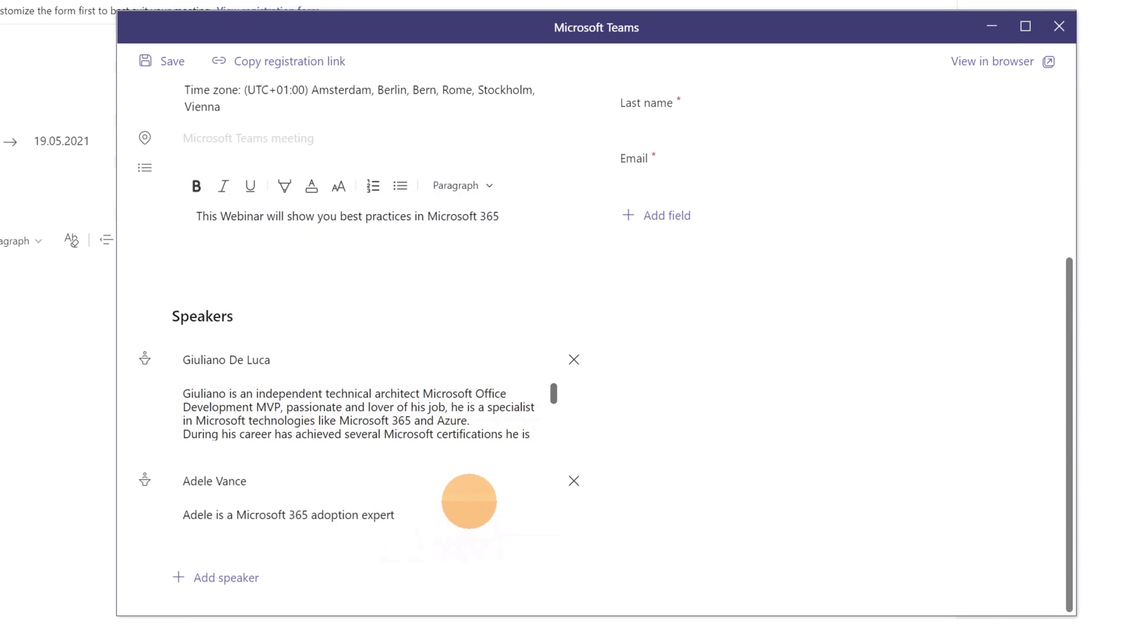
pyautogui.scroll(5, 642, 482)
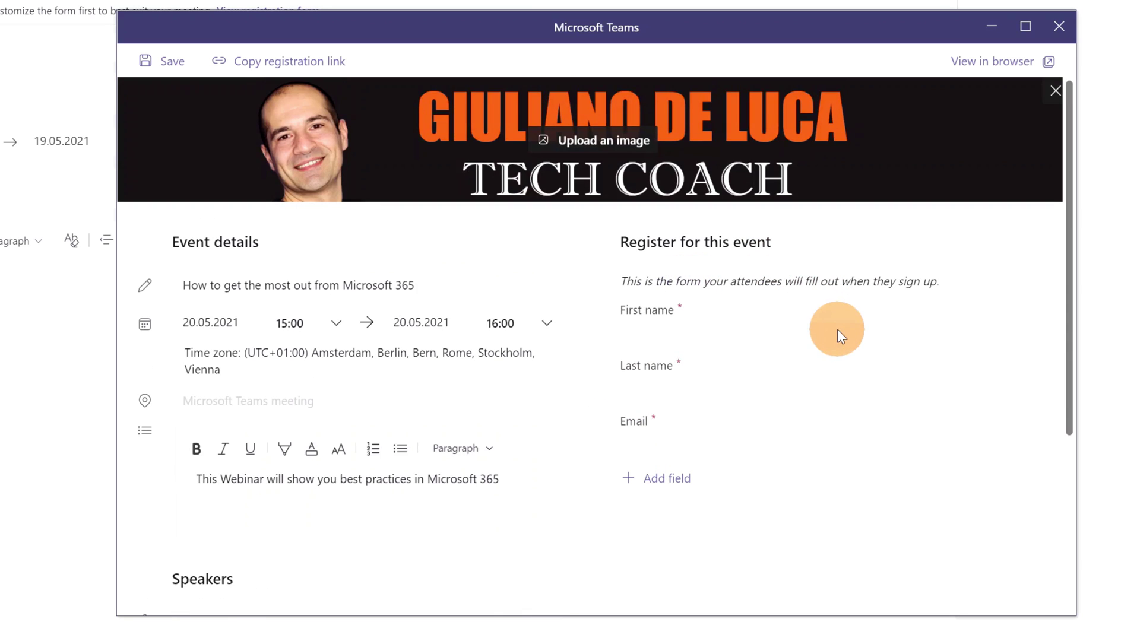
# - Add a Country/Region field to the registration form and make it required
pyautogui.scroll(-1, 824, 420)
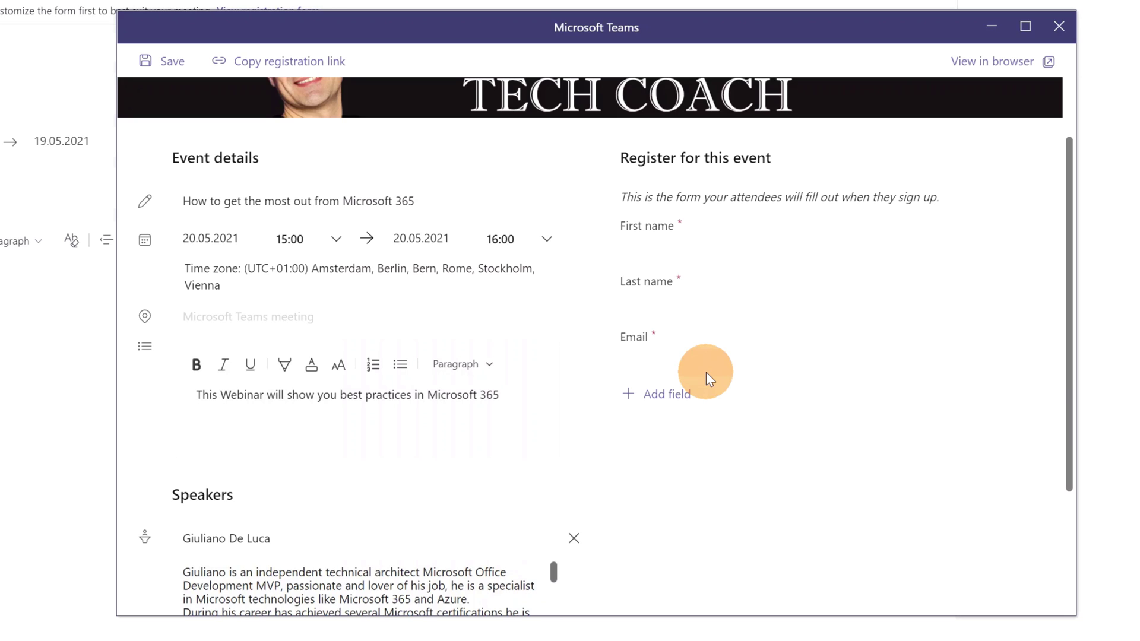
pyautogui.click(666, 395)
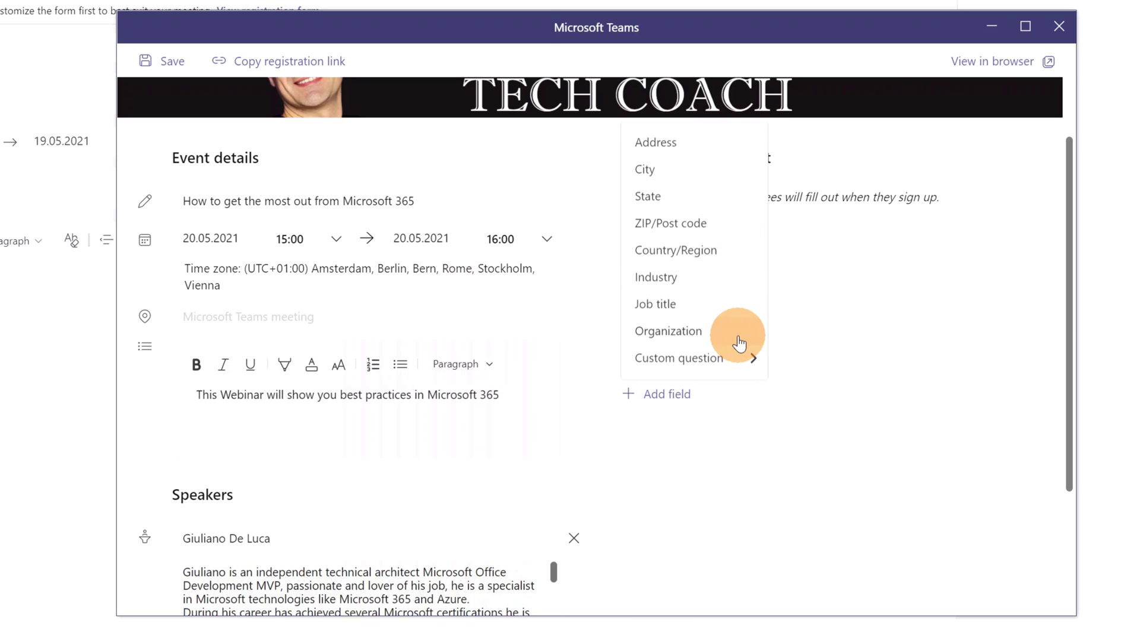
pyautogui.click(736, 360)
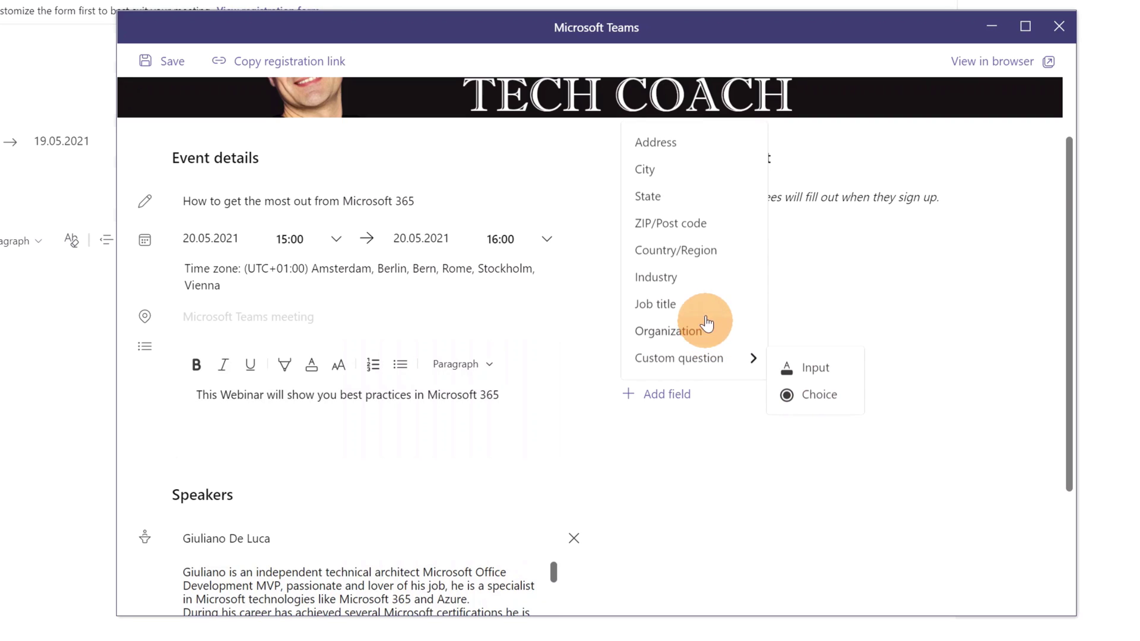
pyautogui.click(672, 250)
pyautogui.click(755, 422)
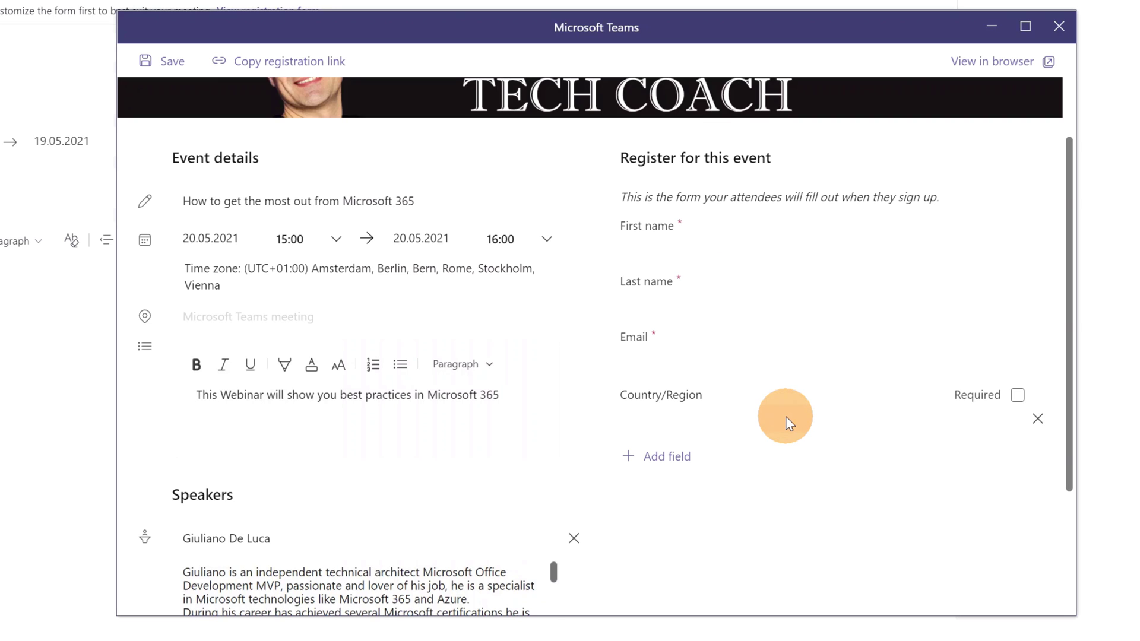
pyautogui.click(1017, 394)
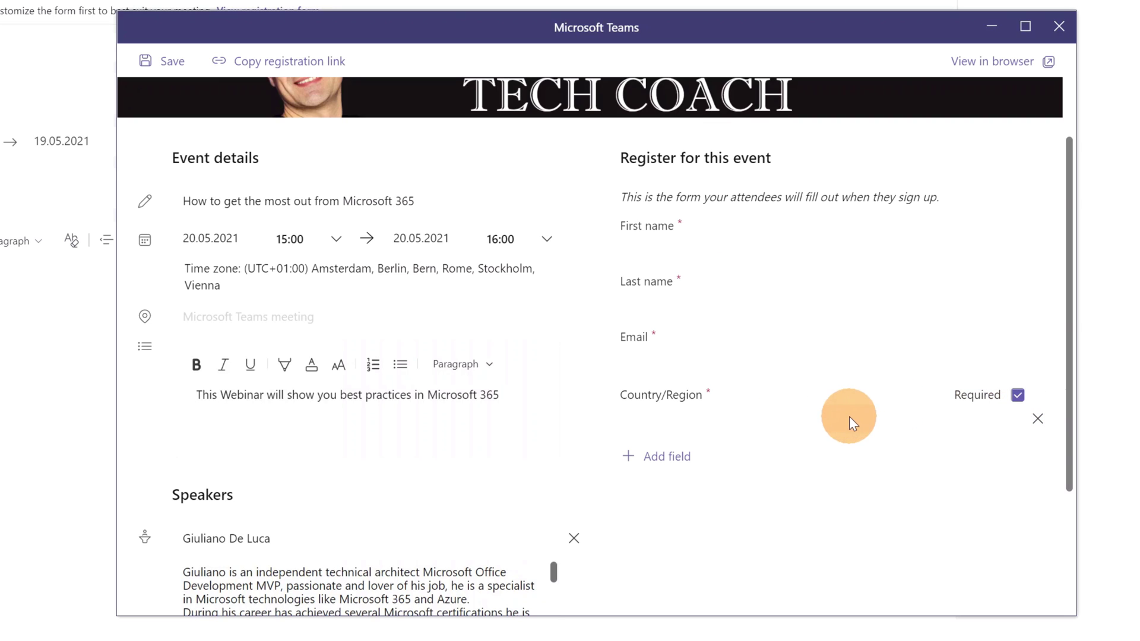
# - Add a required Organization field to the registration form
pyautogui.click(653, 463)
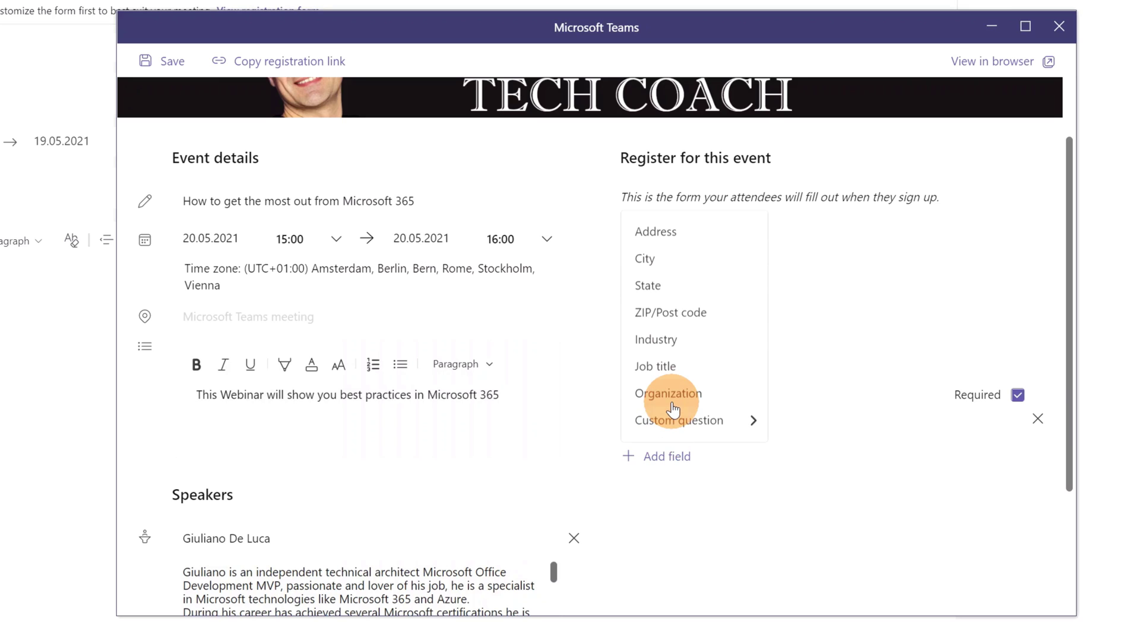
pyautogui.click(672, 401)
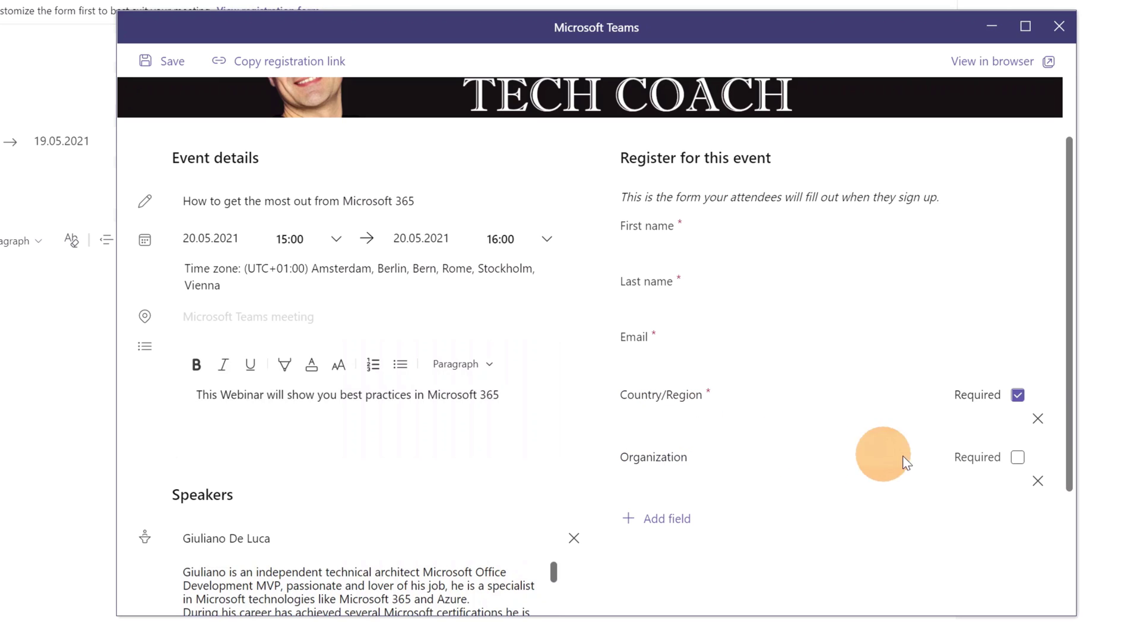
pyautogui.click(1017, 459)
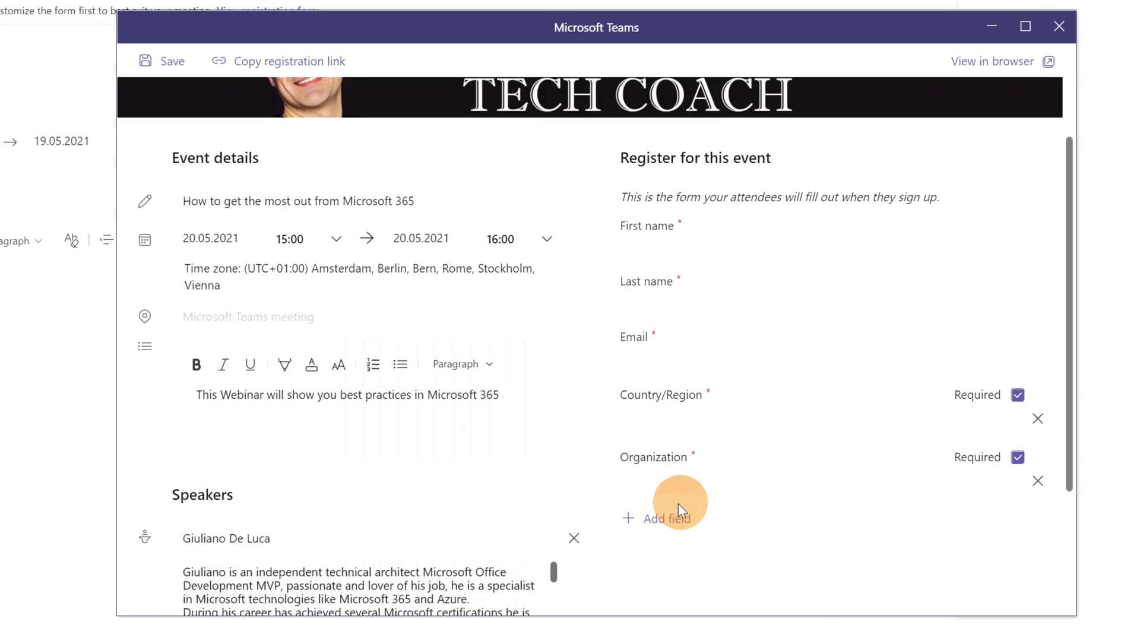
pyautogui.click(662, 522)
# - Add a choice question worded 'How much are you familiar with Microsoft 365?'
pyautogui.moveTo(721, 482)
pyautogui.click(832, 520)
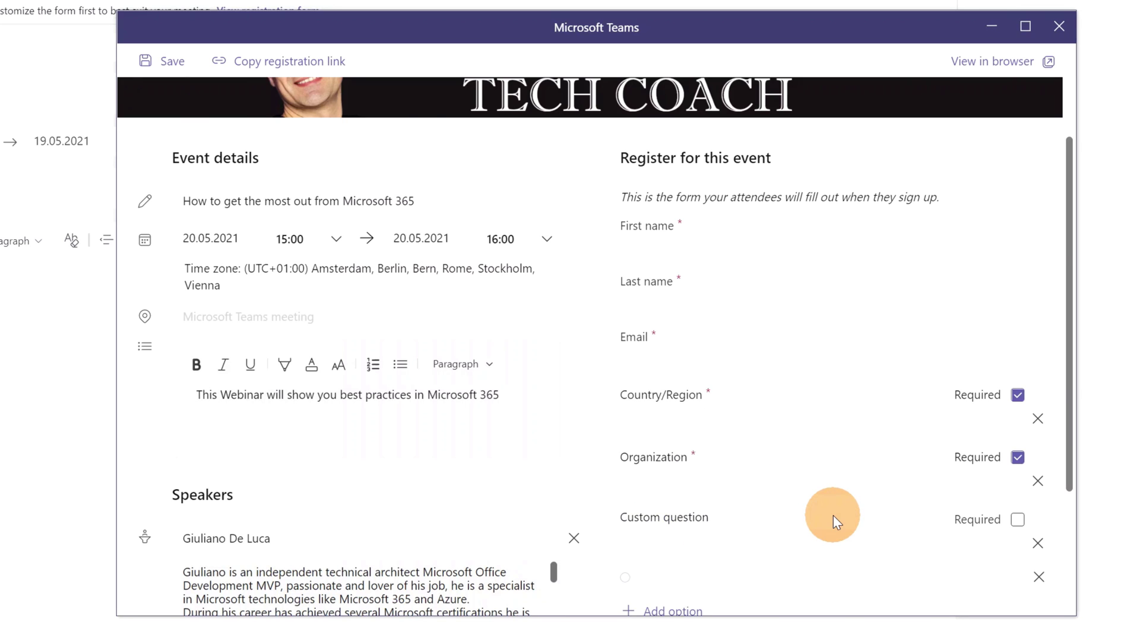
pyautogui.scroll(-3, 792, 361)
pyautogui.click(786, 352)
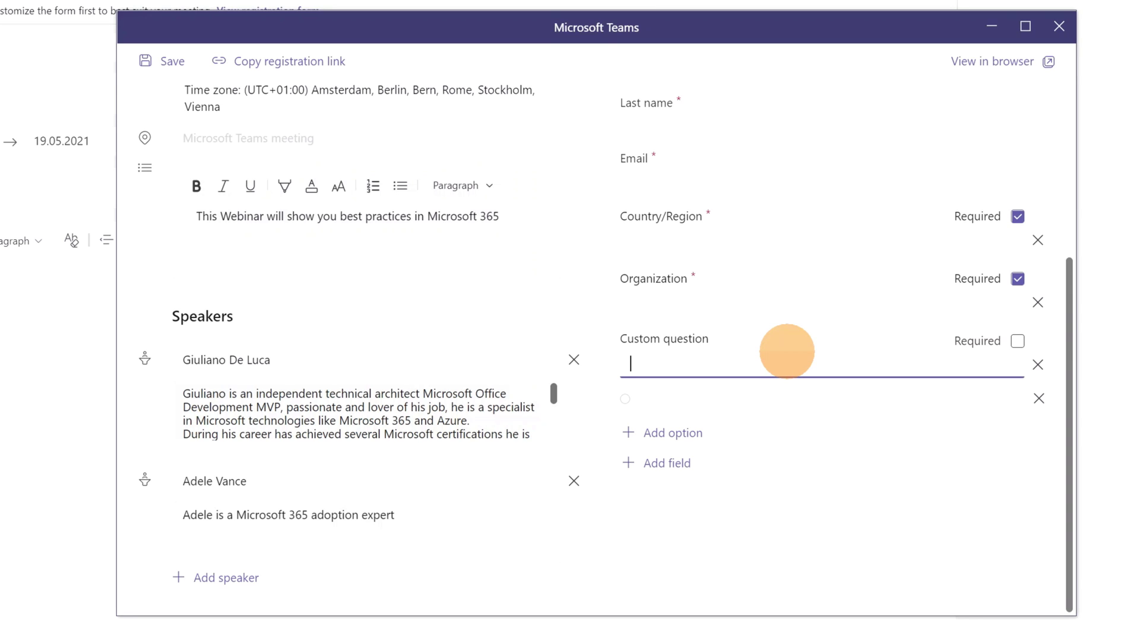
pyautogui.write('How much are you familiar with Microsoft 365?')
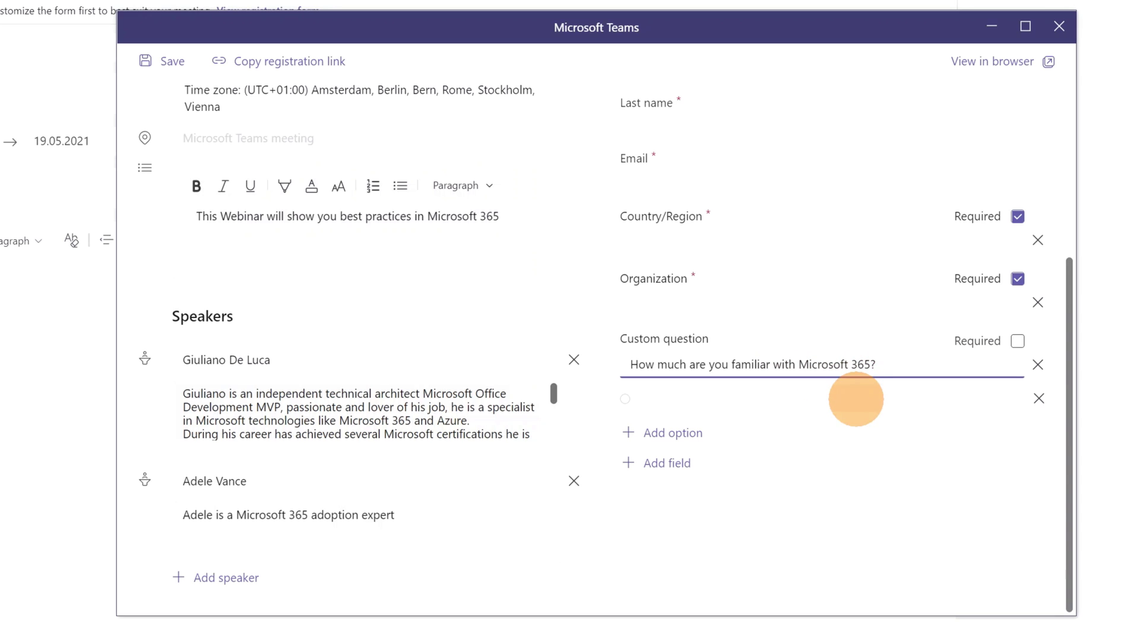
# - Give the question the answers I'm a pro, I'm good and I don't know much
pyautogui.click(855, 399)
pyautogui.write("I'm a pro")
pyautogui.click(692, 432)
pyautogui.write("I'm good")
pyautogui.click(727, 466)
pyautogui.write("I don't know much")
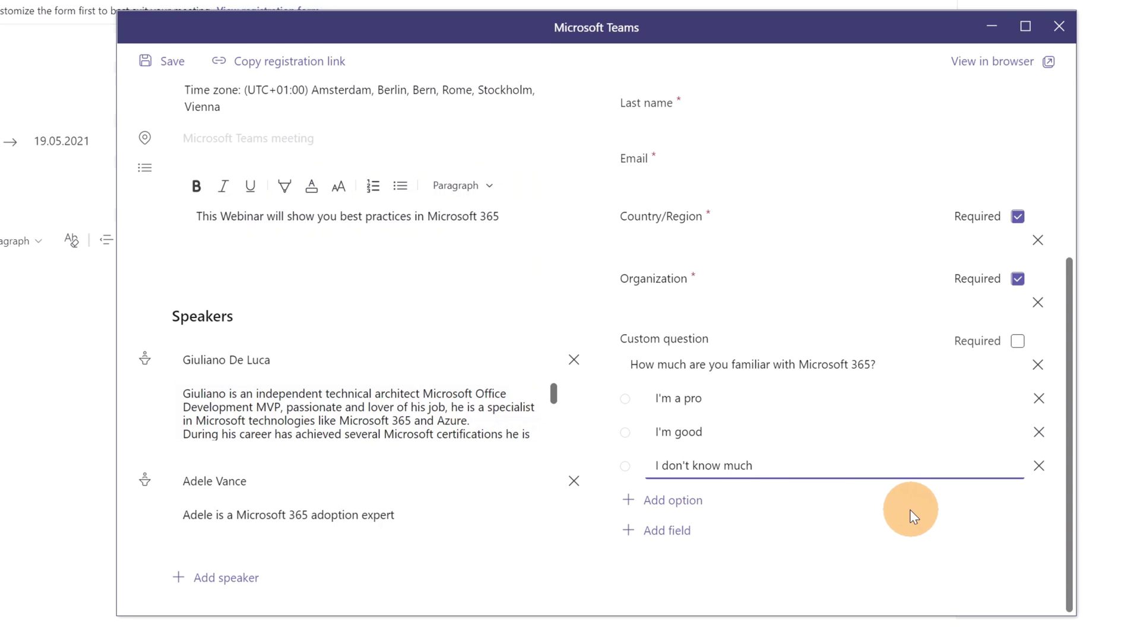
pyautogui.scroll(5, 892, 489)
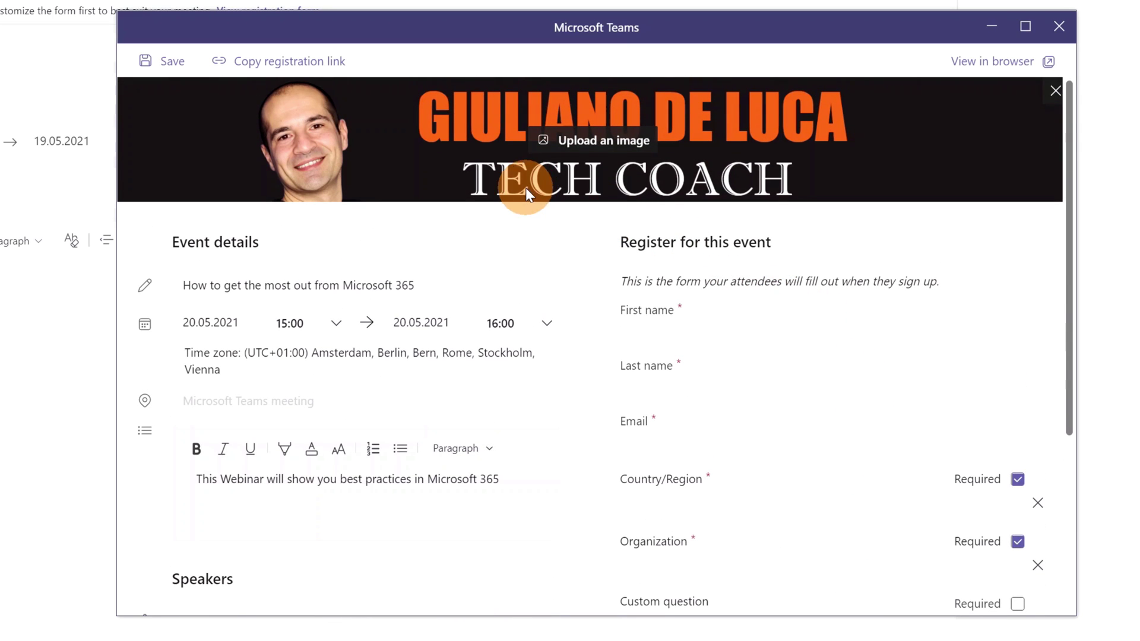
# - Save the registration form, copy the webinar's registration link, and close the form window
pyautogui.click(159, 65)
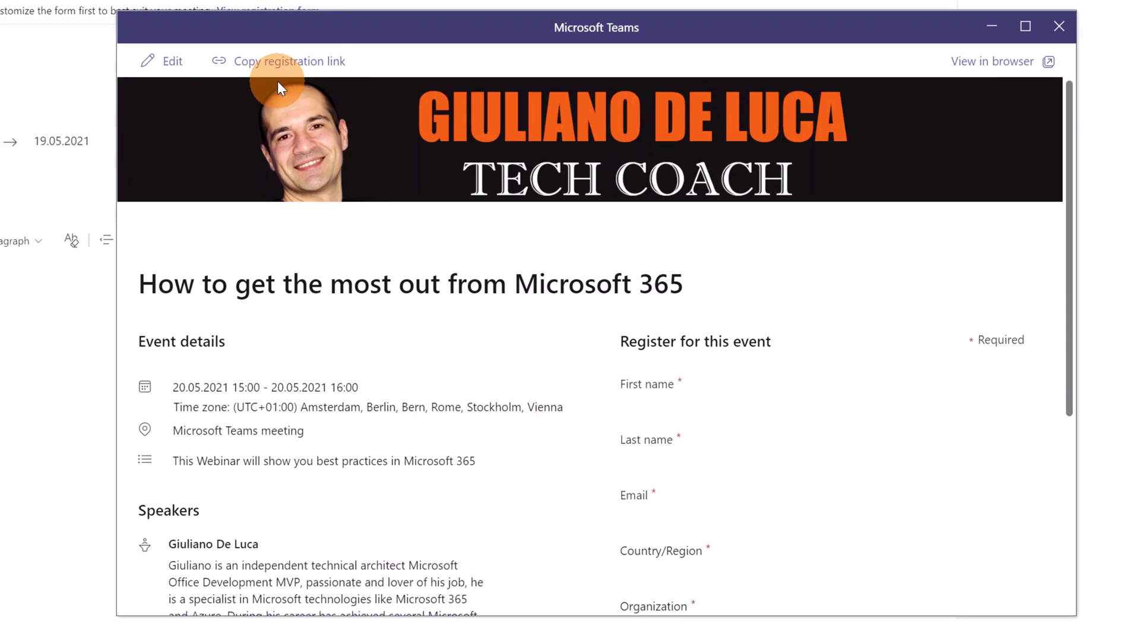
pyautogui.click(266, 66)
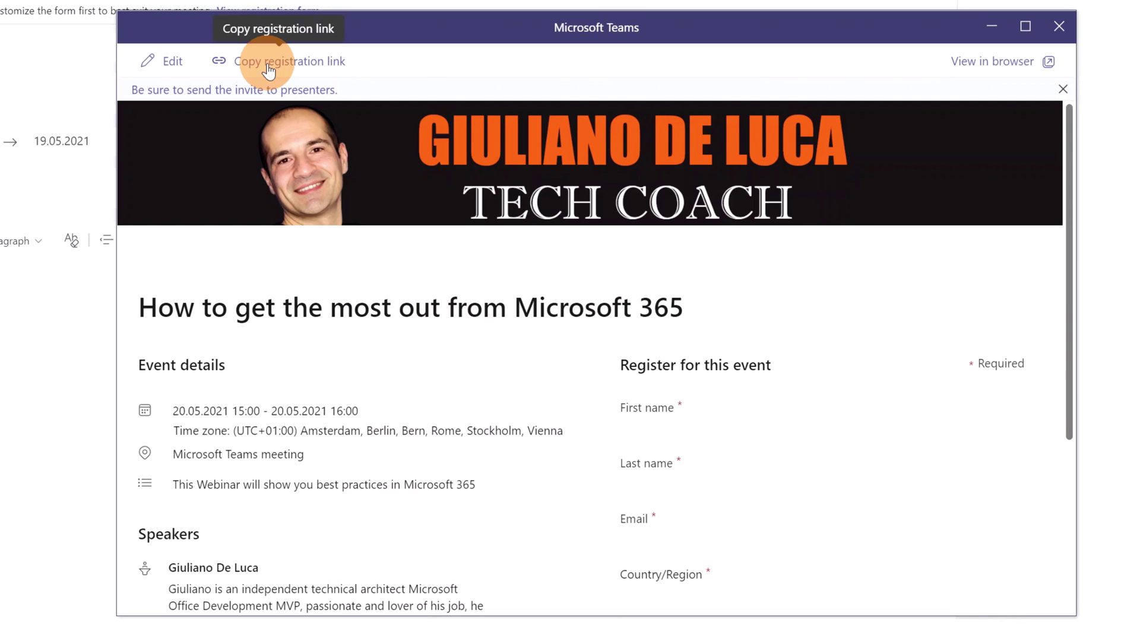
pyautogui.click(1060, 28)
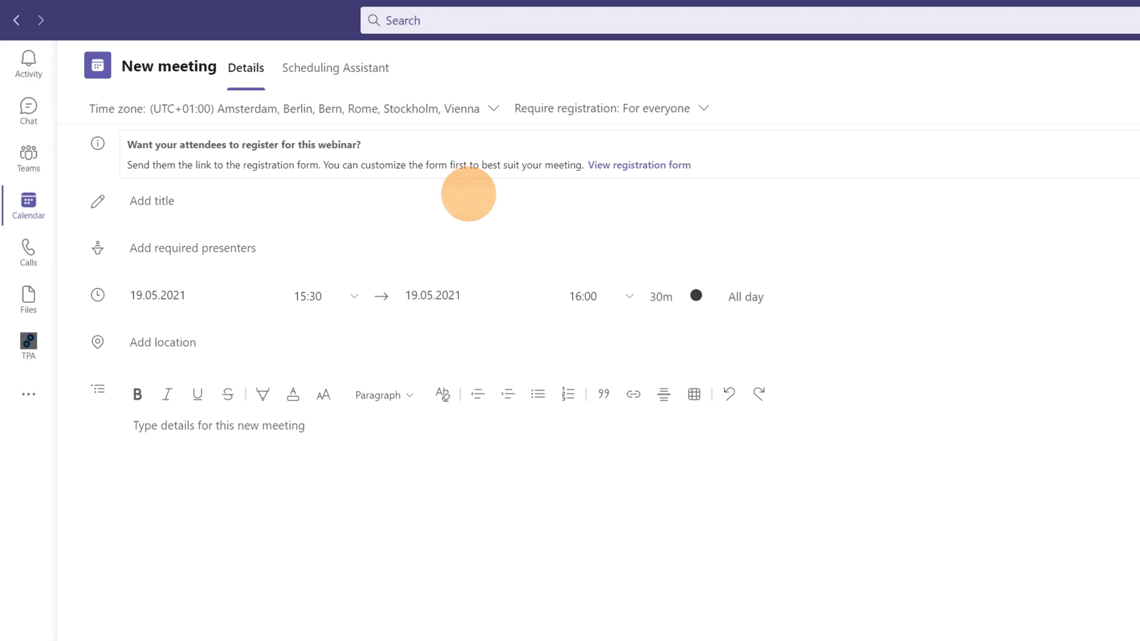
# - Title the meeting 'Webinar: How to get the most out of Microsoft 365' and add a required presenter
pyautogui.click(472, 196)
pyautogui.write('Webinar: How to get the most out of Microsoft 365')
pyautogui.click(320, 260)
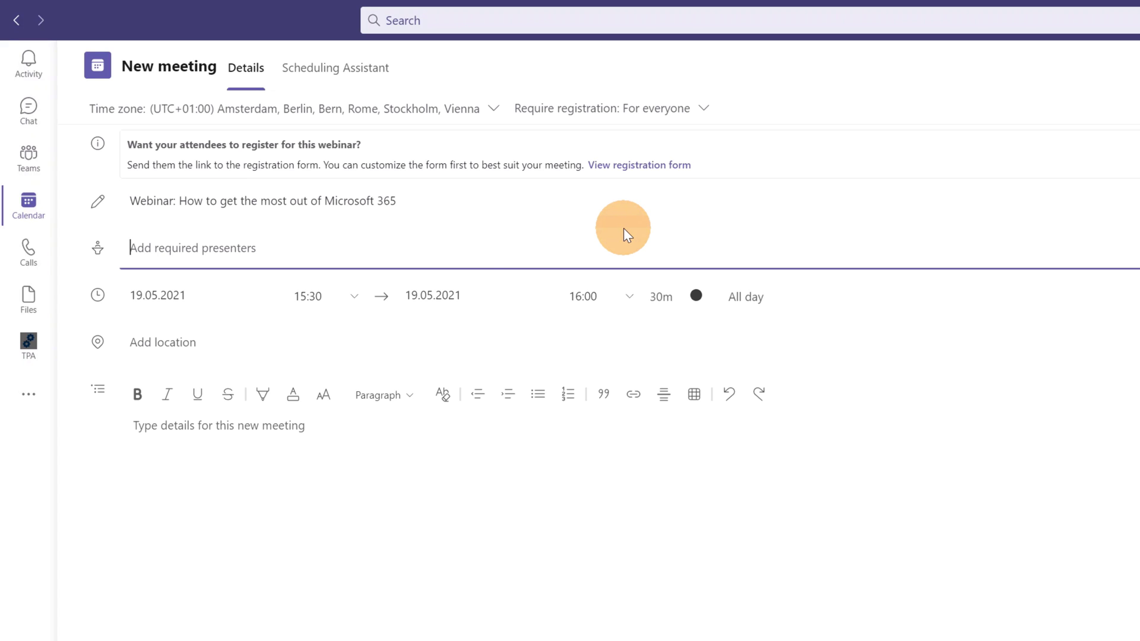
pyautogui.write('adele')
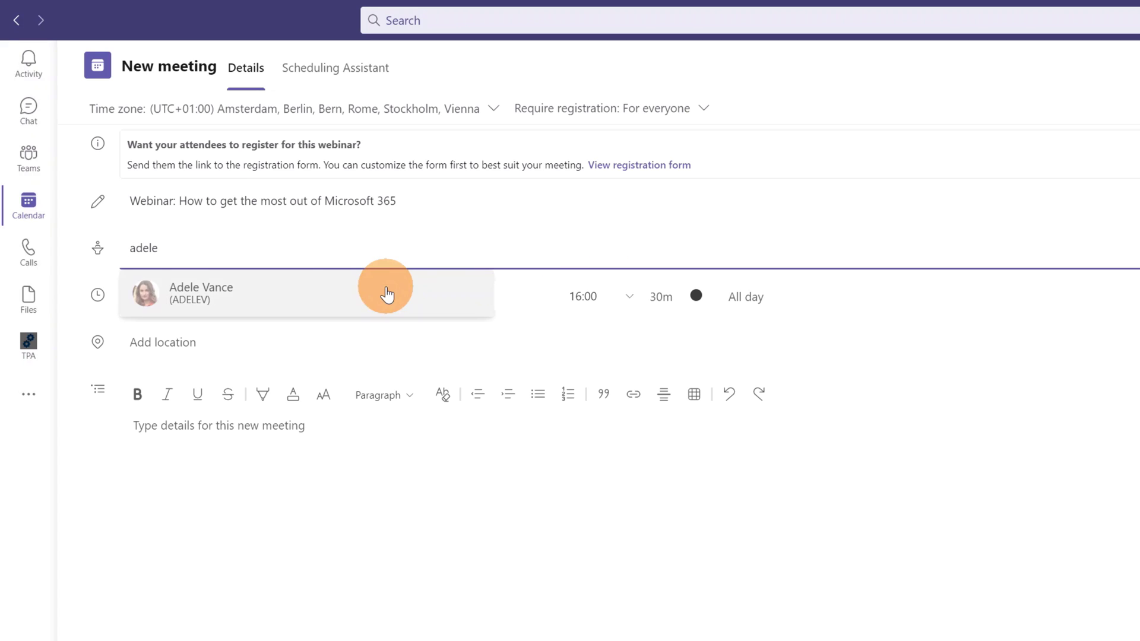
pyautogui.click(387, 292)
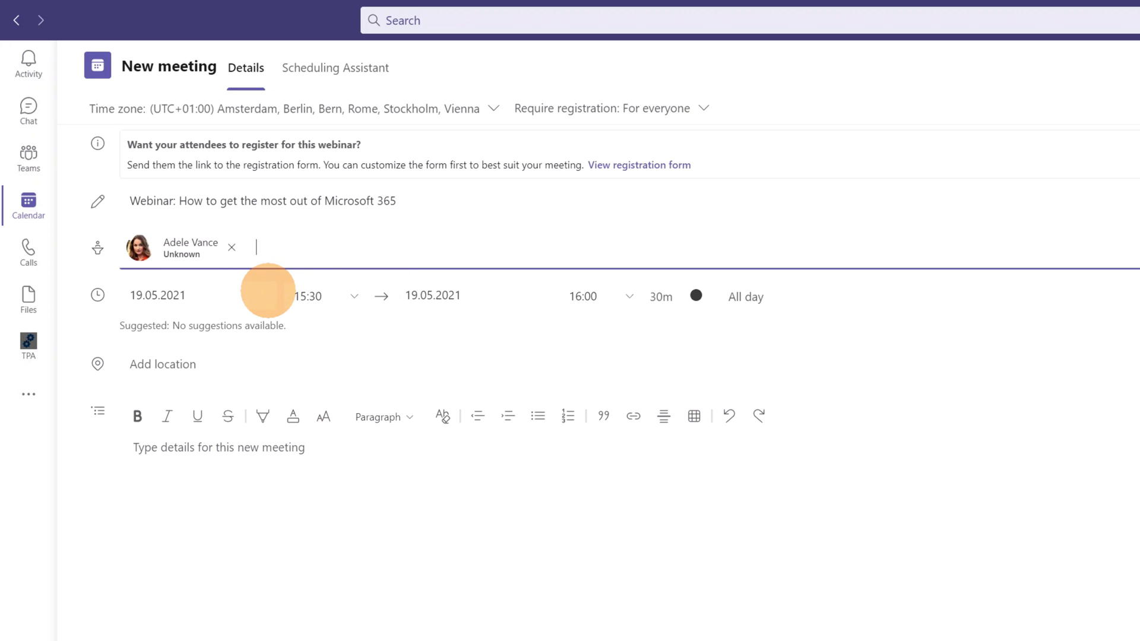
# - Schedule the webinar for 20 May 2021 from 15:00 to 16:00
pyautogui.click(235, 296)
pyautogui.click(220, 473)
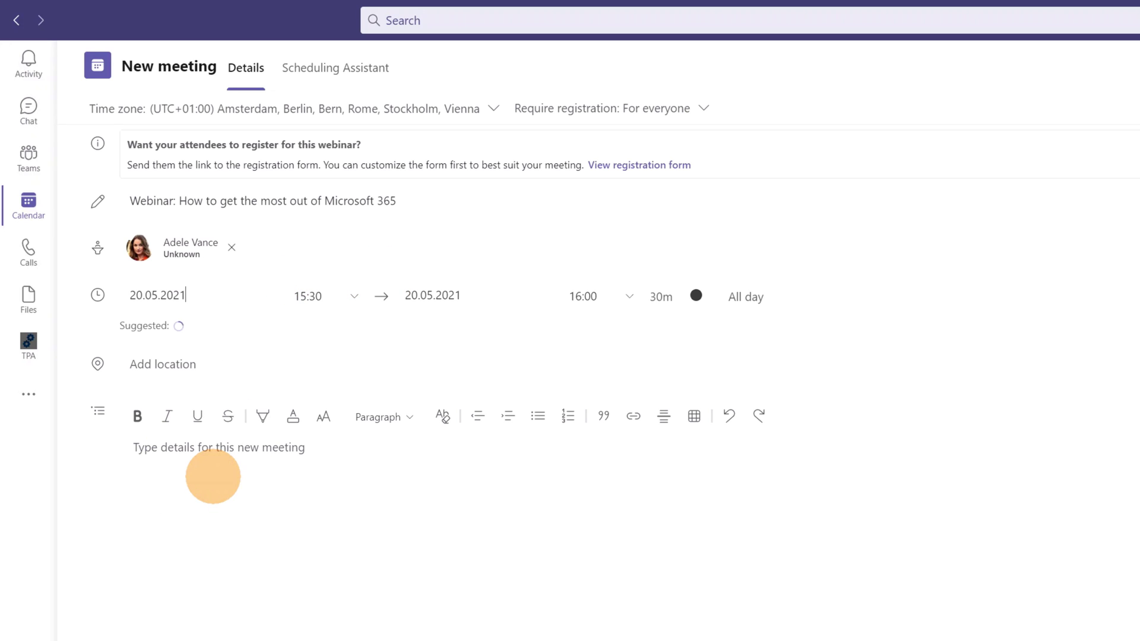
pyautogui.click(354, 297)
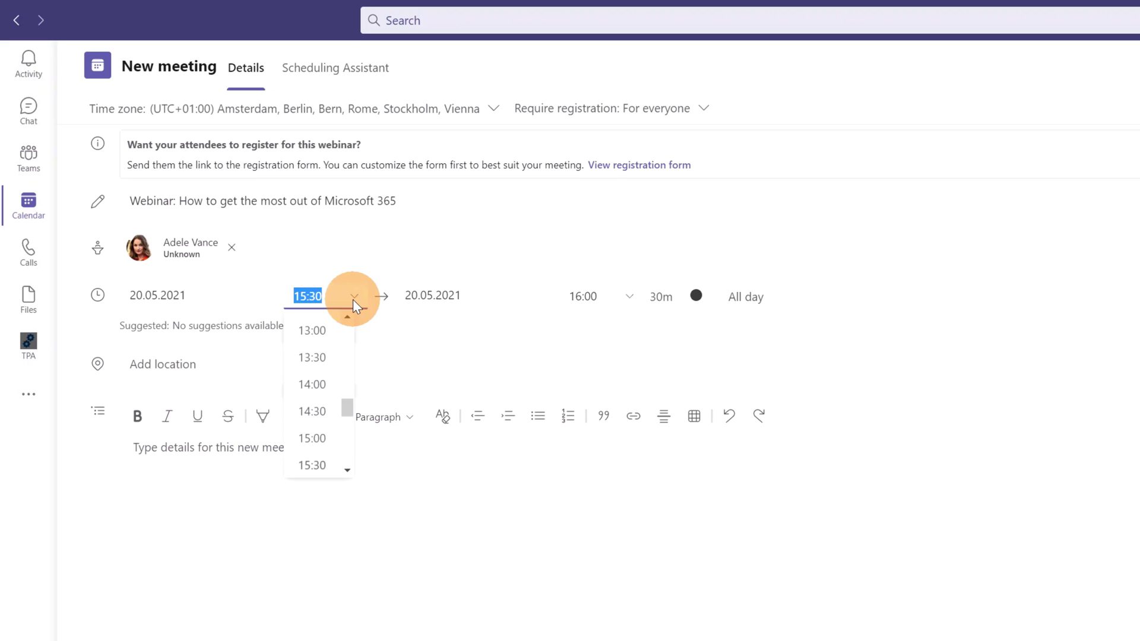
pyautogui.click(323, 436)
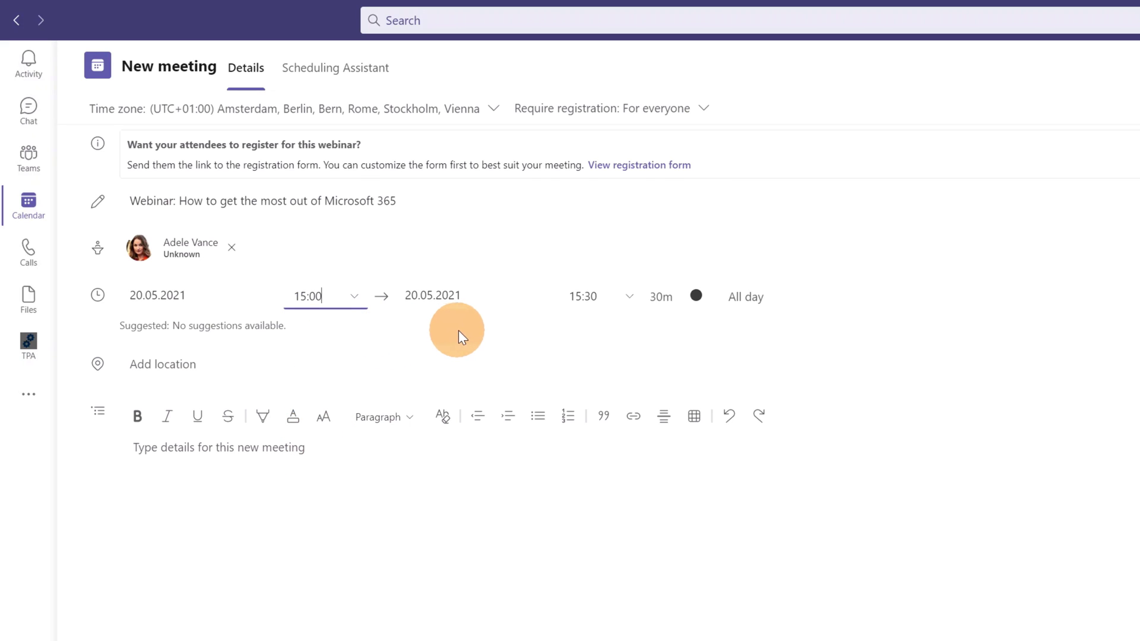
pyautogui.click(601, 296)
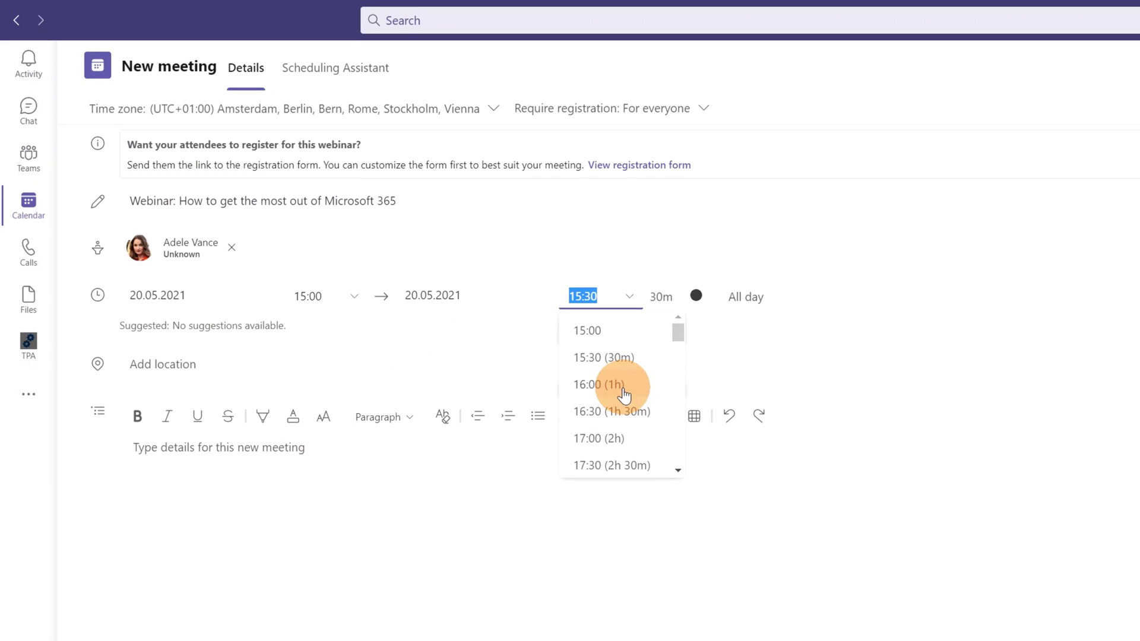
pyautogui.click(623, 394)
# - Paste the webinar description into the meeting details and send the invitation
pyautogui.click(220, 363)
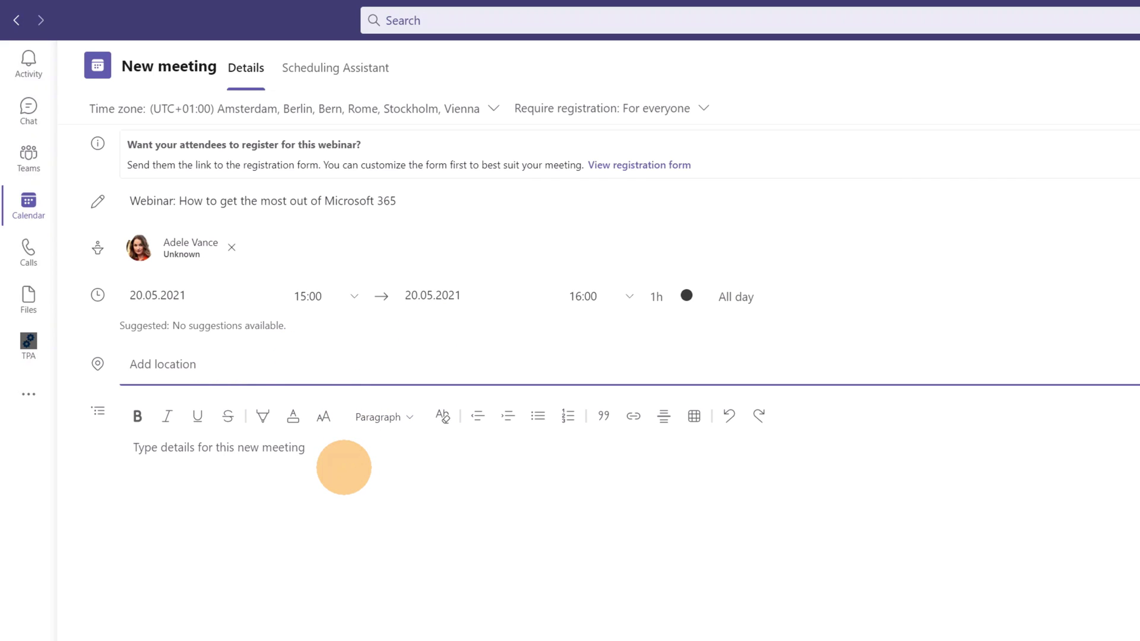
pyautogui.click(250, 495)
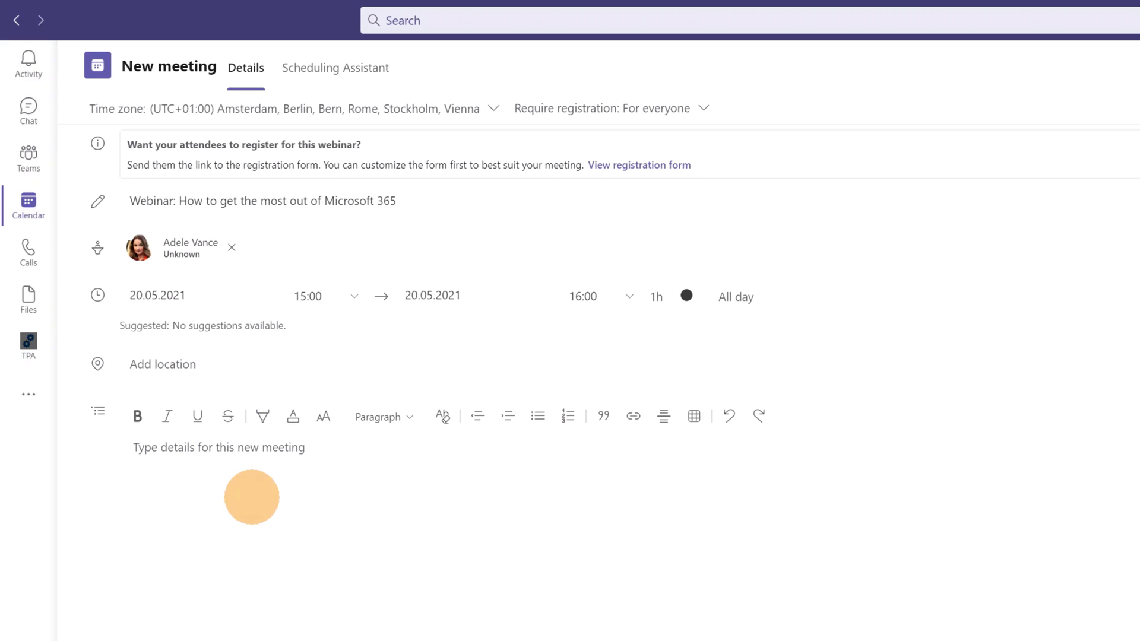
pyautogui.write('Webinar: How to get the most out from Microsoft 365 We will show best practices and adoption techniques')
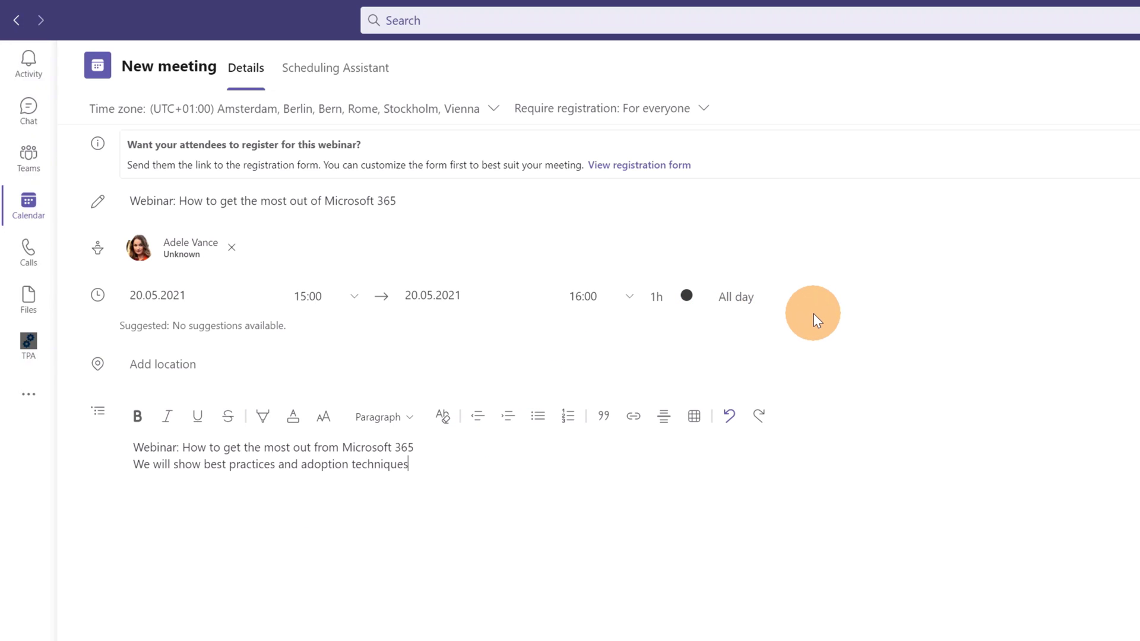
pyautogui.click(1040, 85)
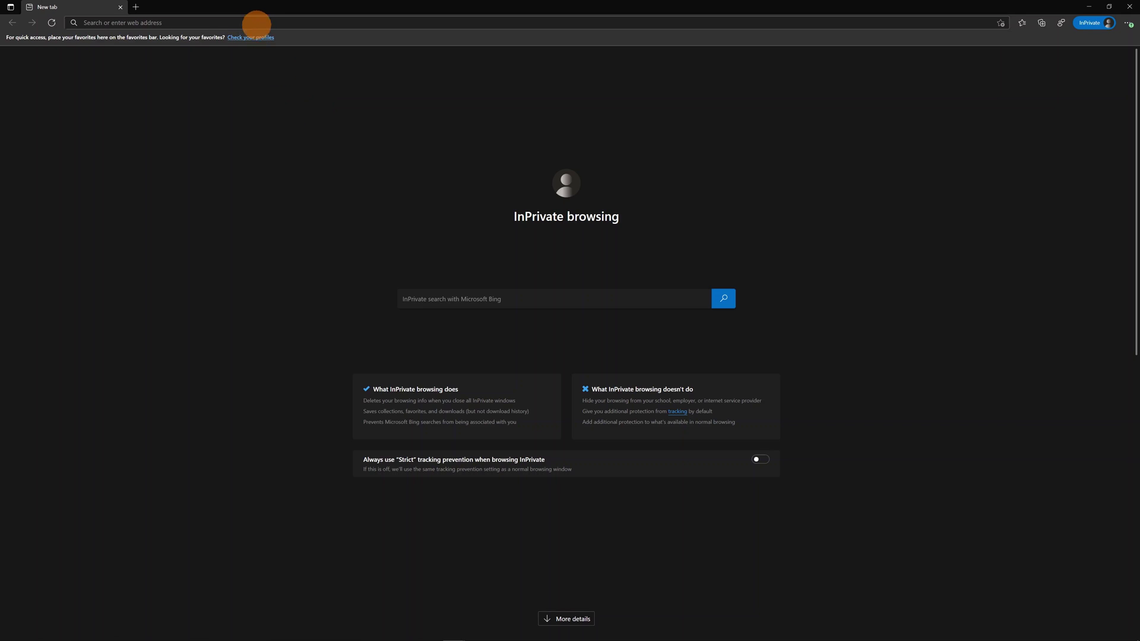
# - Open the pasted registration link, fill in the attendee form choosing I don't know much, and register
pyautogui.click(255, 17)
pyautogui.hotkey('ctrl', 'v')
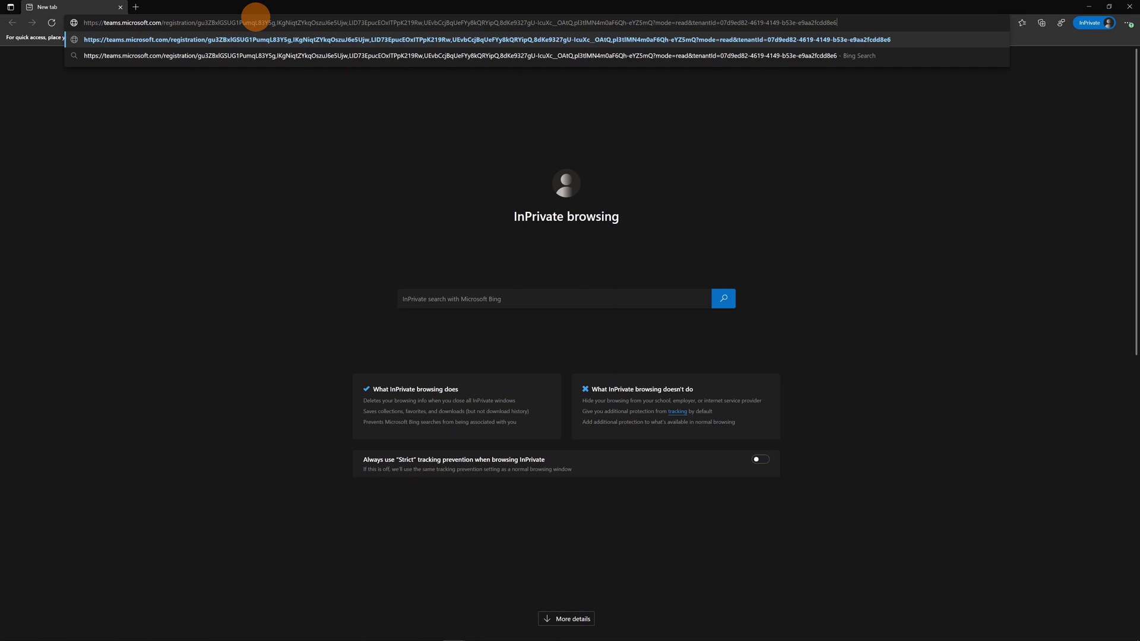
pyautogui.press('Return')
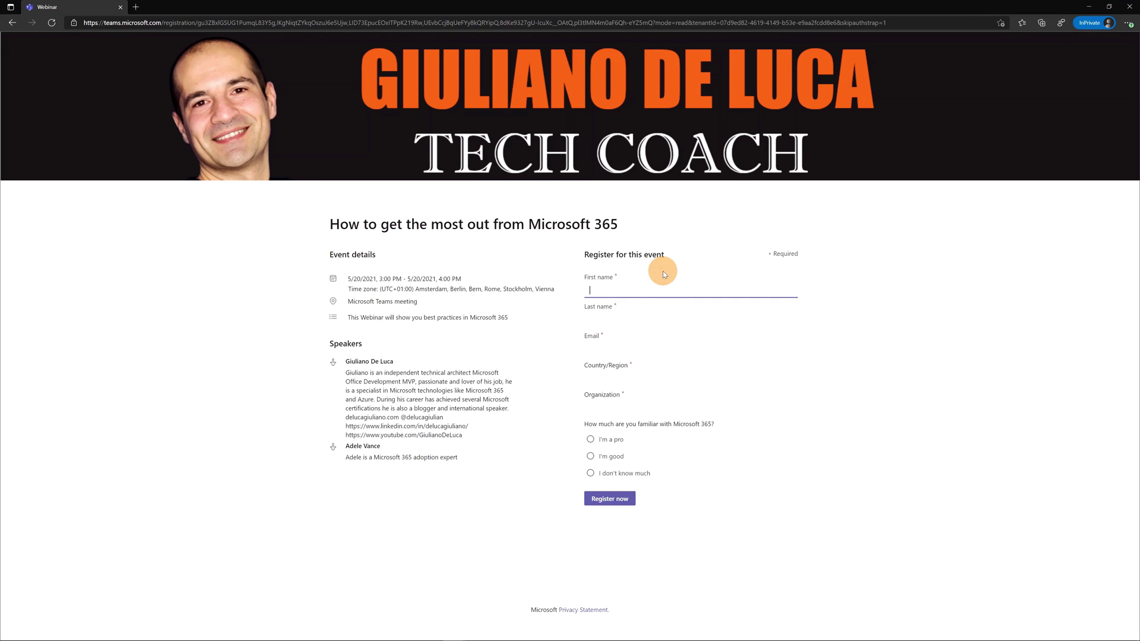
pyautogui.click(646, 290)
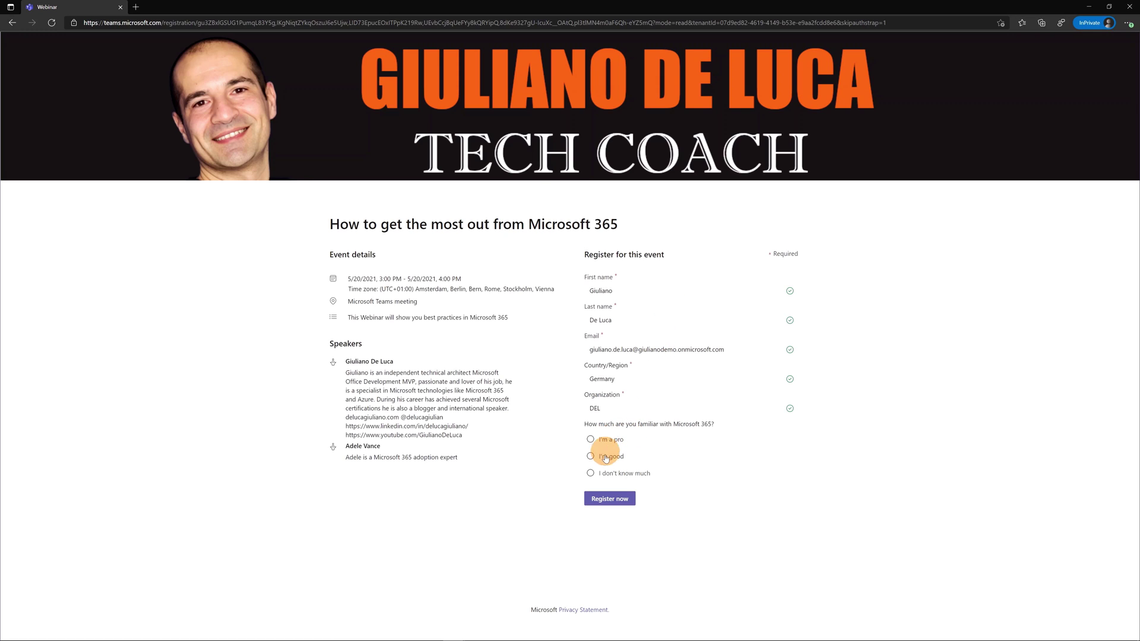
pyautogui.click(610, 475)
pyautogui.click(612, 499)
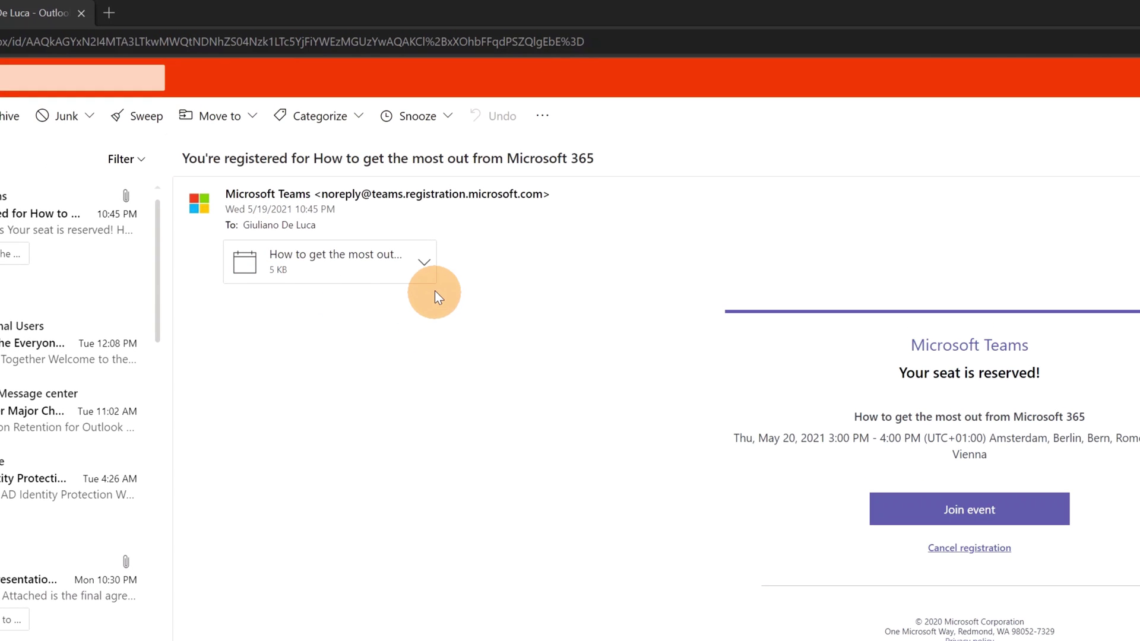
# - Add the May 20 webinar invite attached to the confirmation email to the Outlook calendar
pyautogui.click(424, 262)
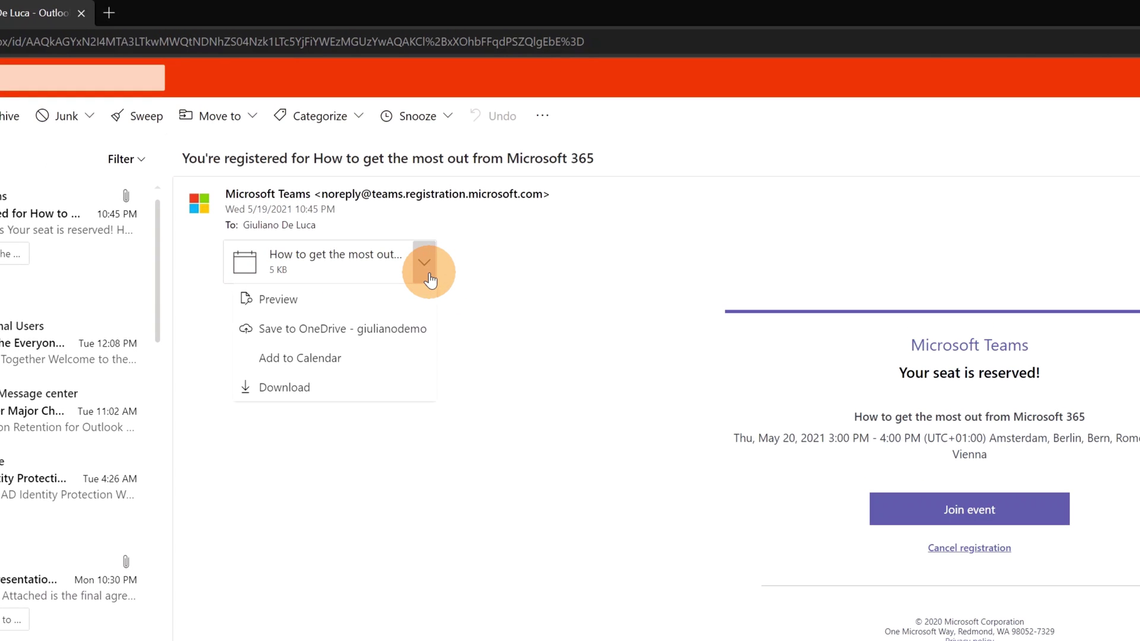
pyautogui.click(305, 359)
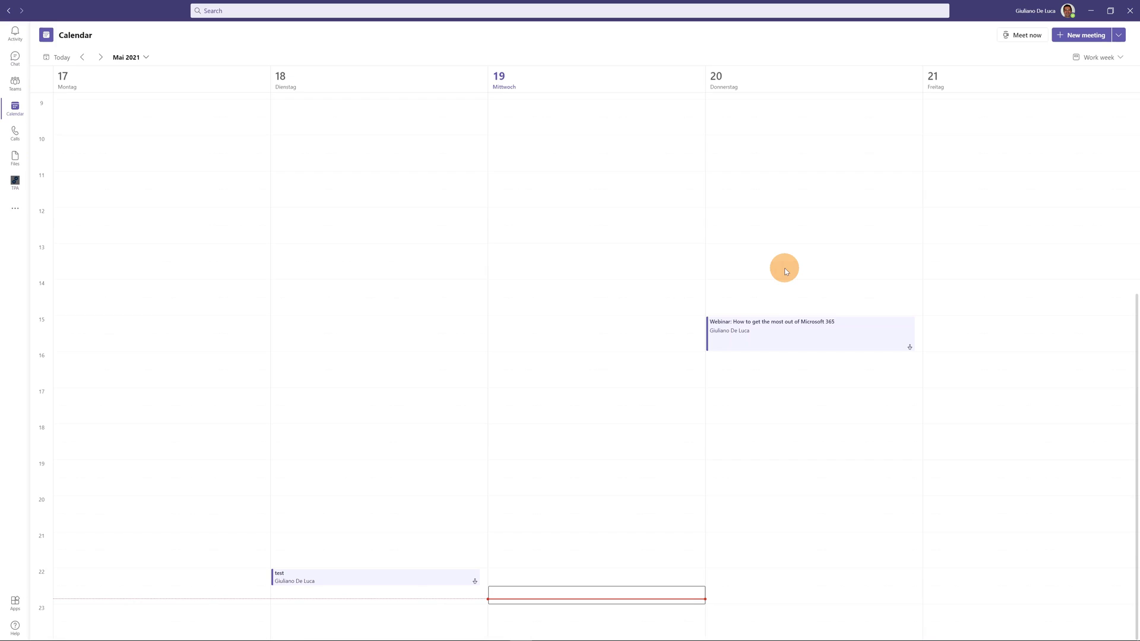
# - Open the webinar's details from the calendar and join it as organizer
pyautogui.click(788, 330)
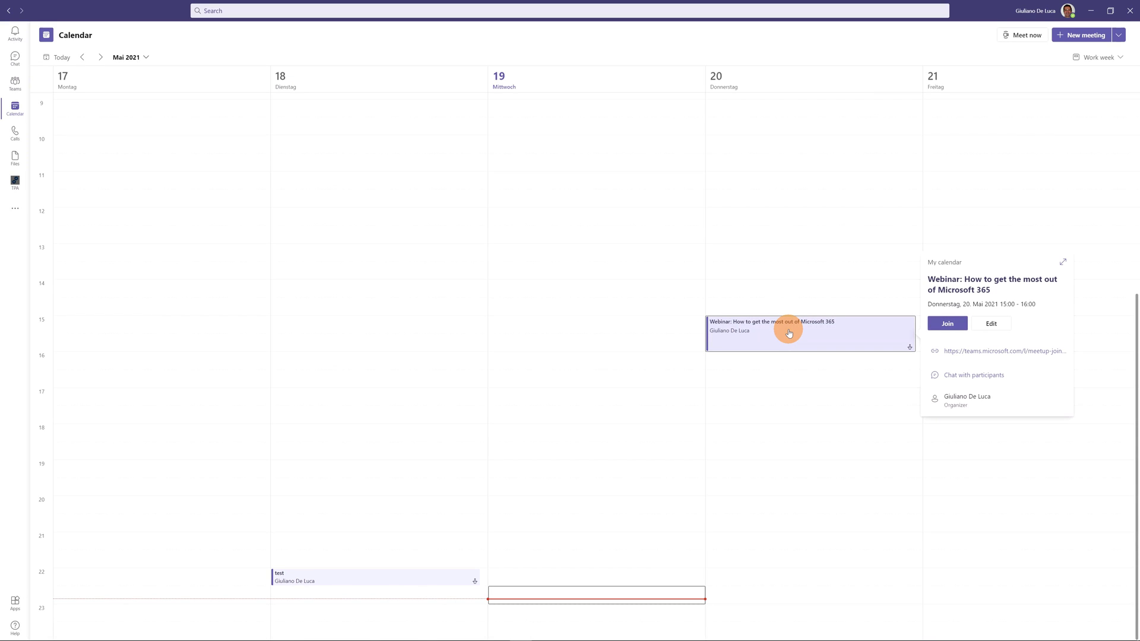
pyautogui.doubleClick(789, 331)
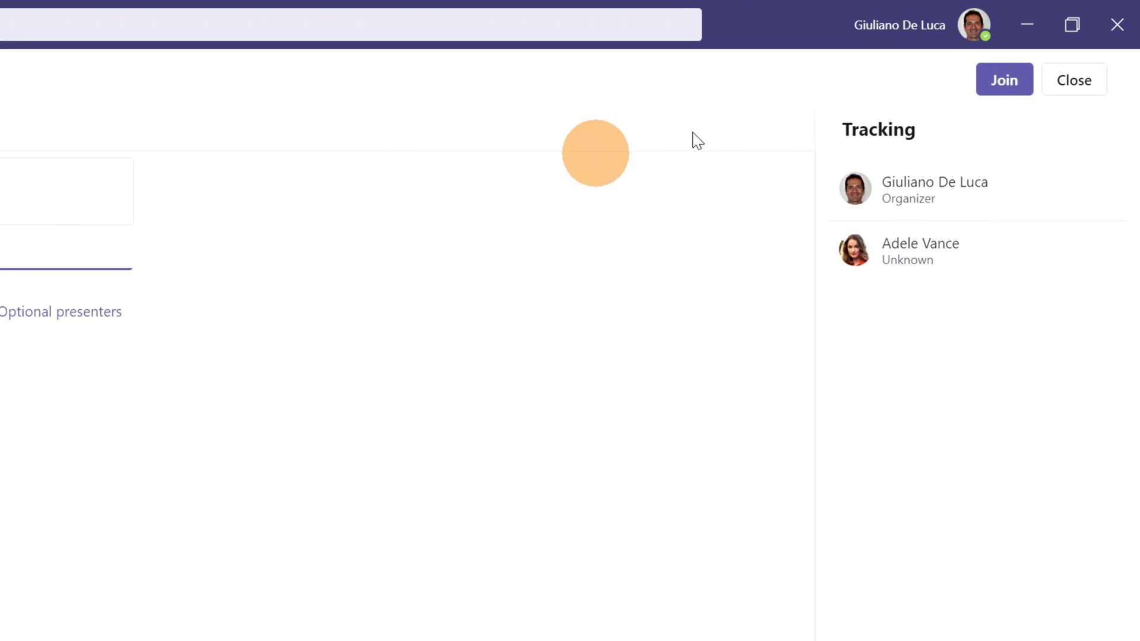
pyautogui.click(1011, 84)
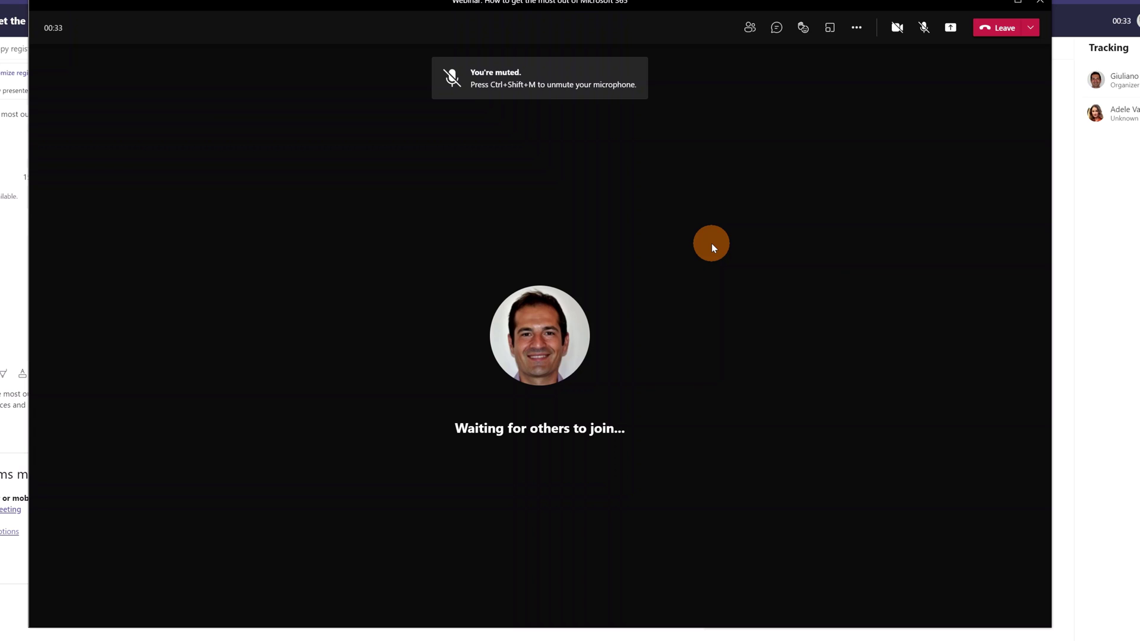
# - Check the meeting options' lobby setting, where only invited people bypass the lobby, then close them
pyautogui.click(859, 33)
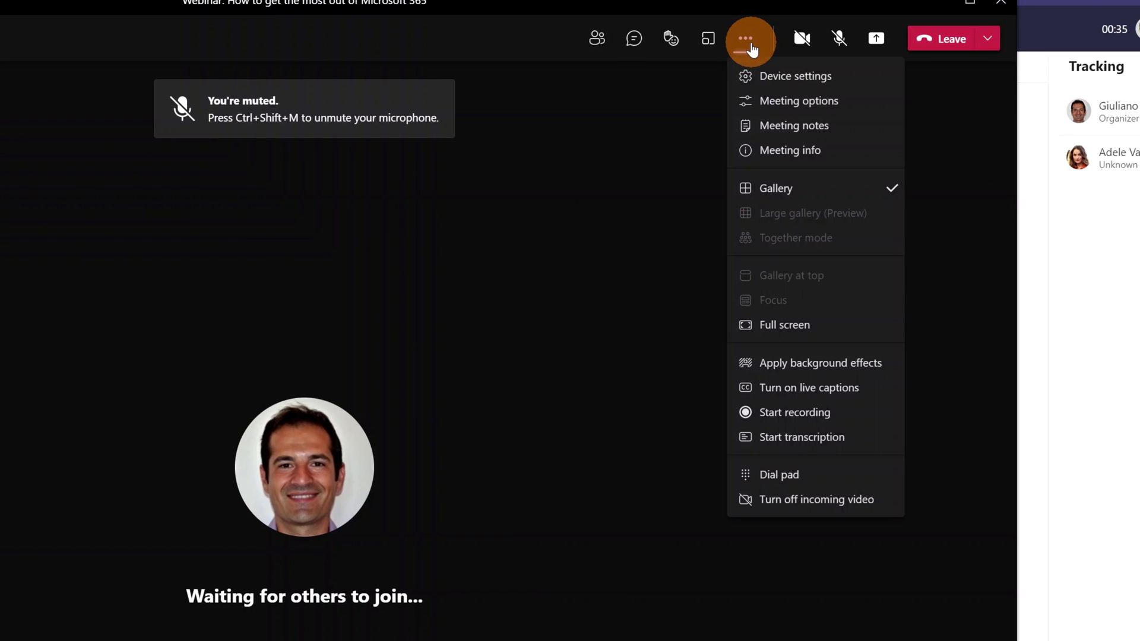
pyautogui.click(796, 101)
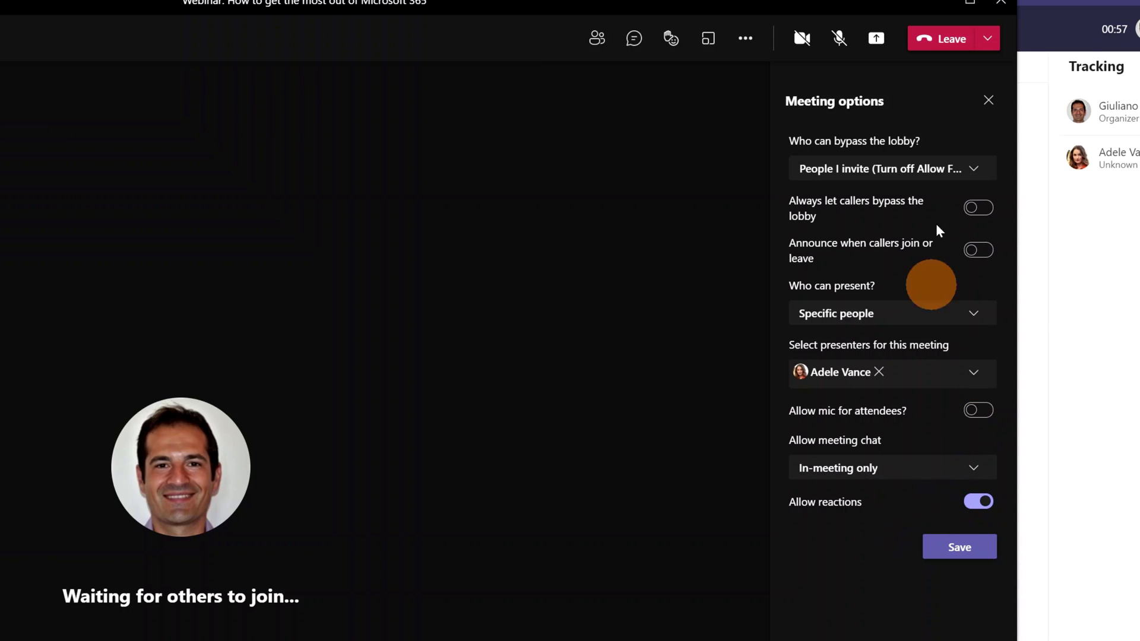
pyautogui.click(988, 100)
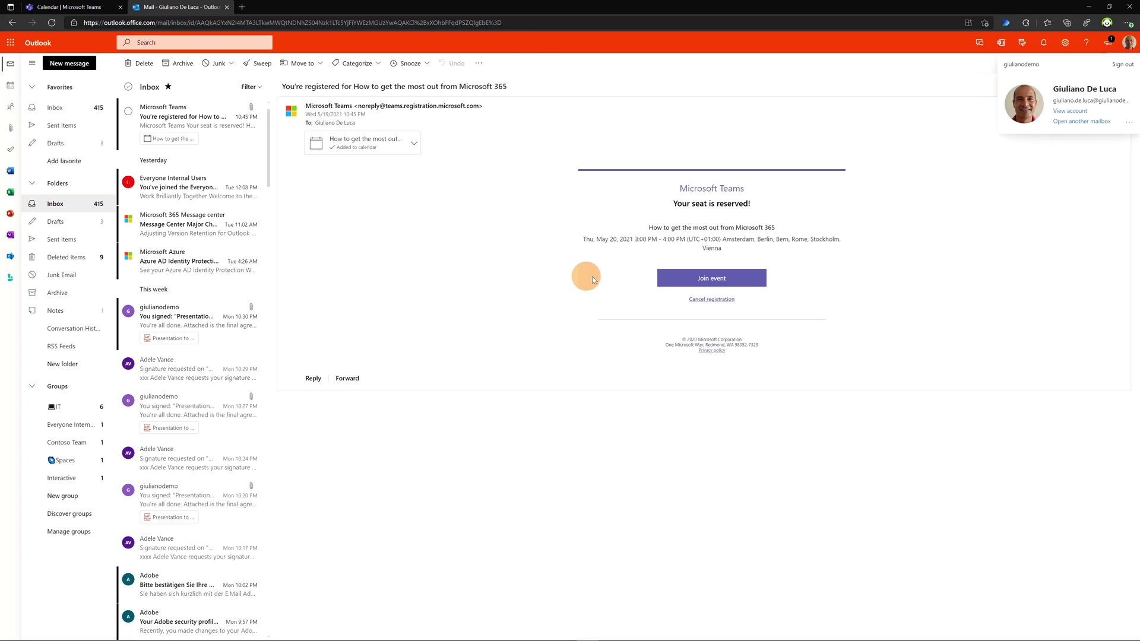
# - Join the webinar from the confirmation email's Join event link in the browser, declining the desktop app
pyautogui.click(730, 288)
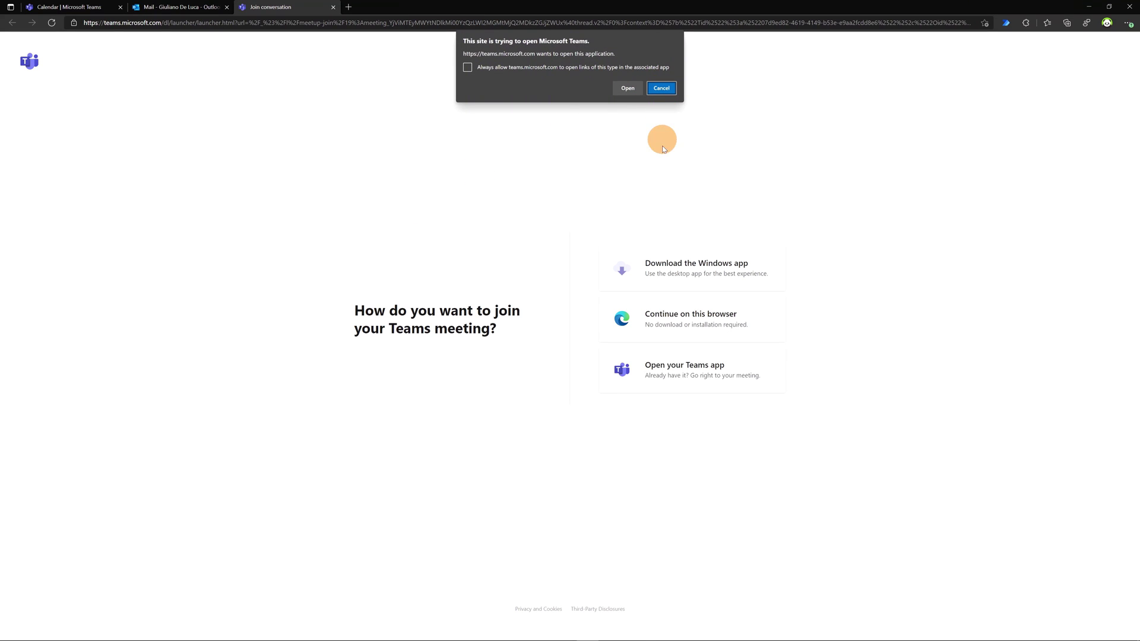
pyautogui.click(661, 89)
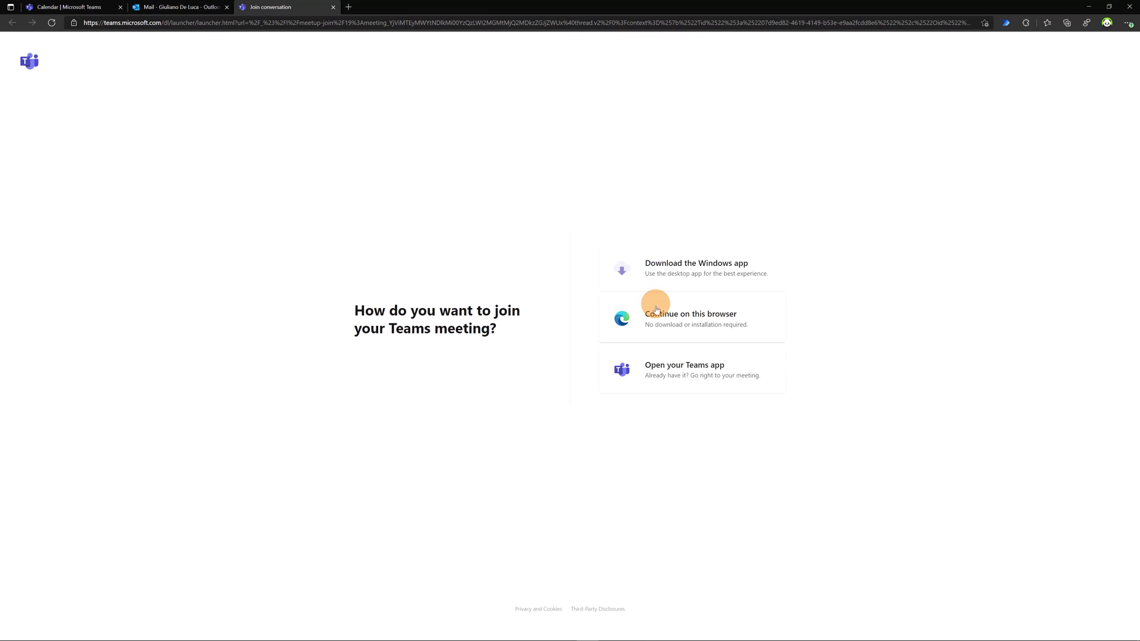
pyautogui.click(655, 318)
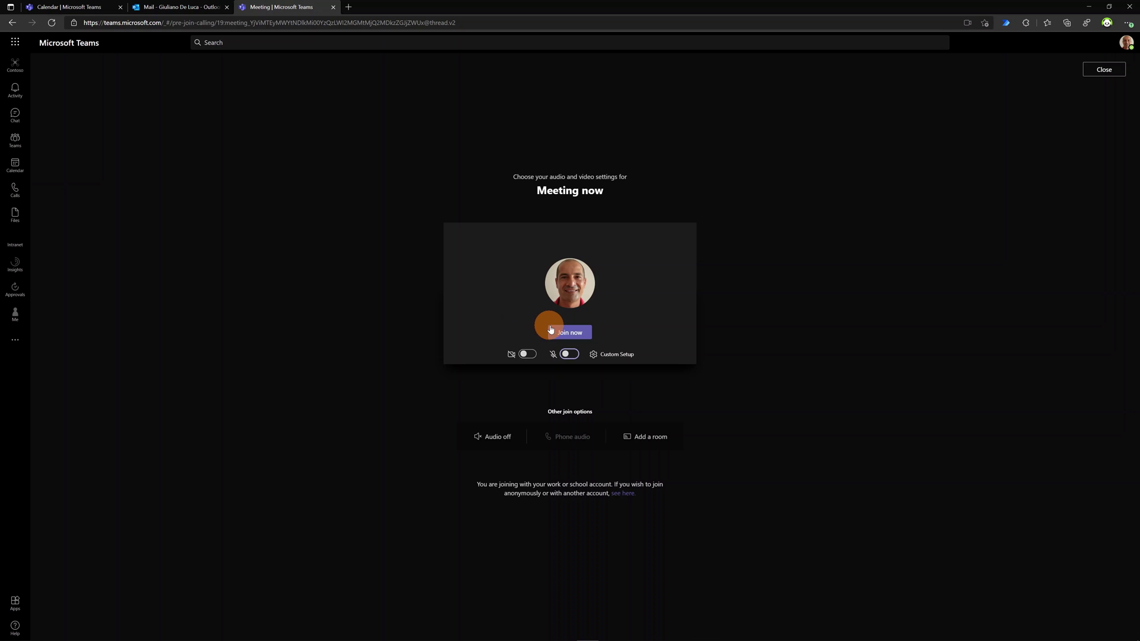
pyautogui.click(570, 334)
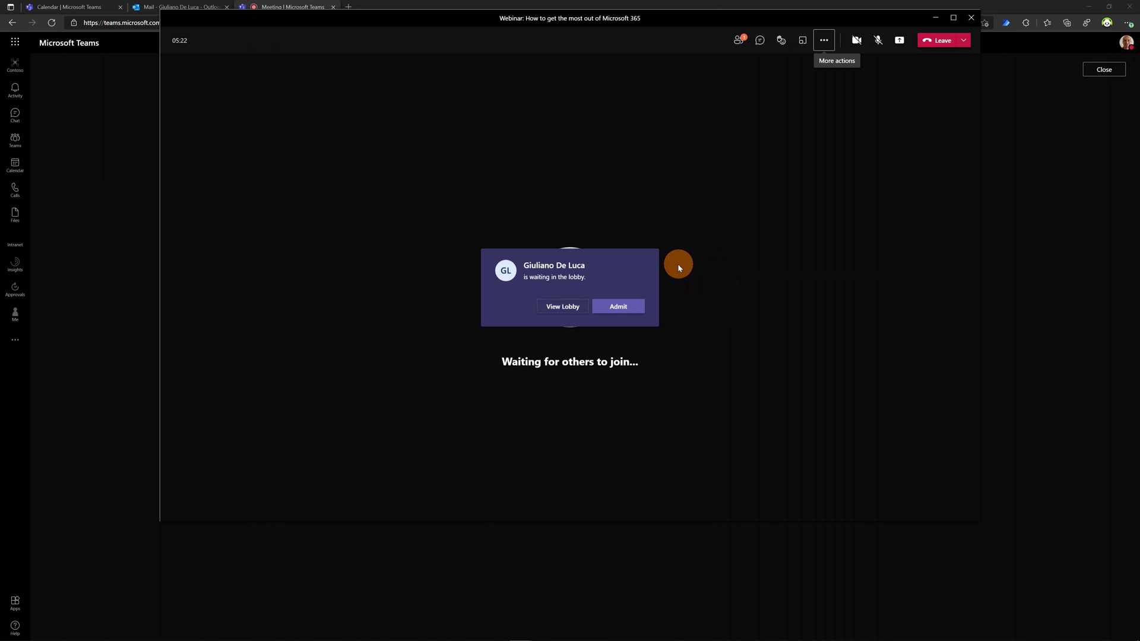
# - Admit the waiting attendee from the lobby and turn on 'Always let callers bypass the lobby'
pyautogui.click(561, 305)
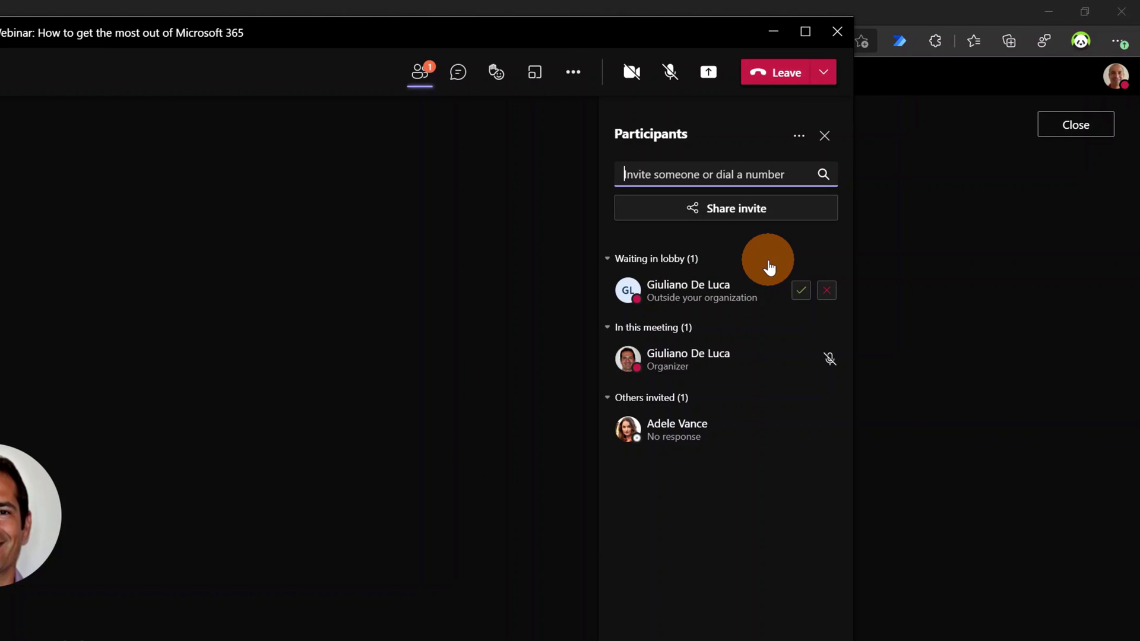
pyautogui.click(801, 292)
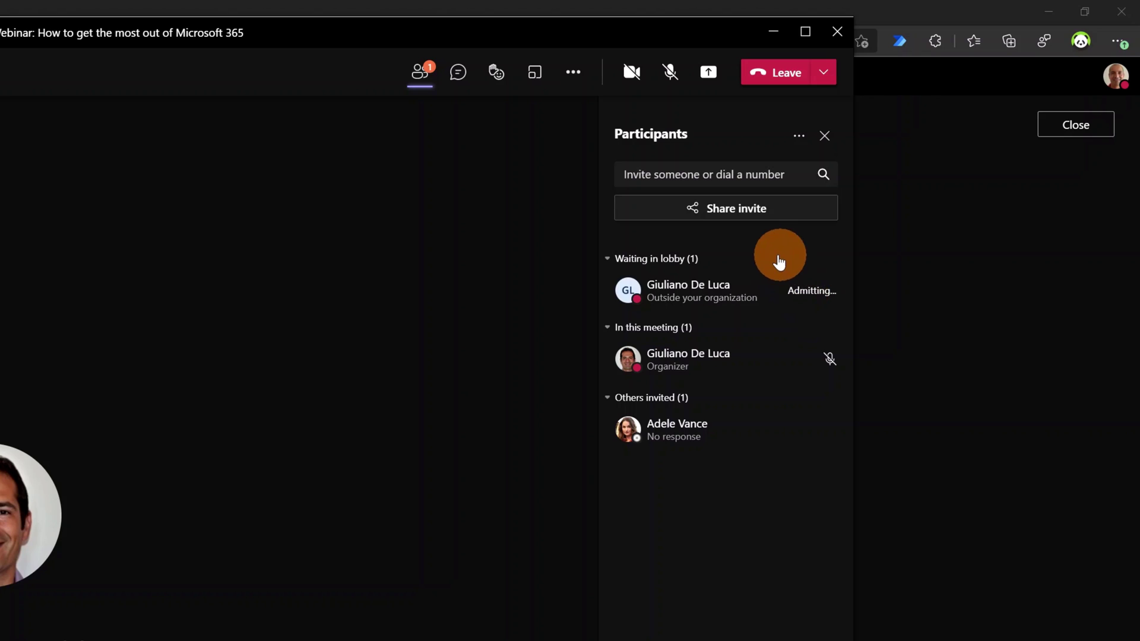
pyautogui.click(572, 74)
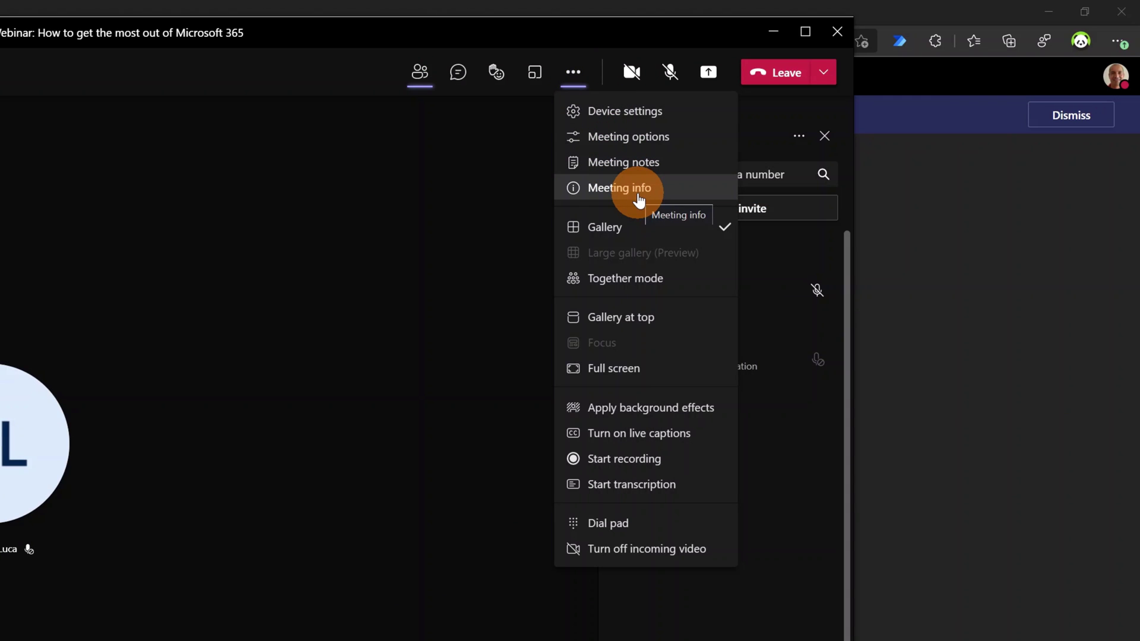
pyautogui.click(643, 141)
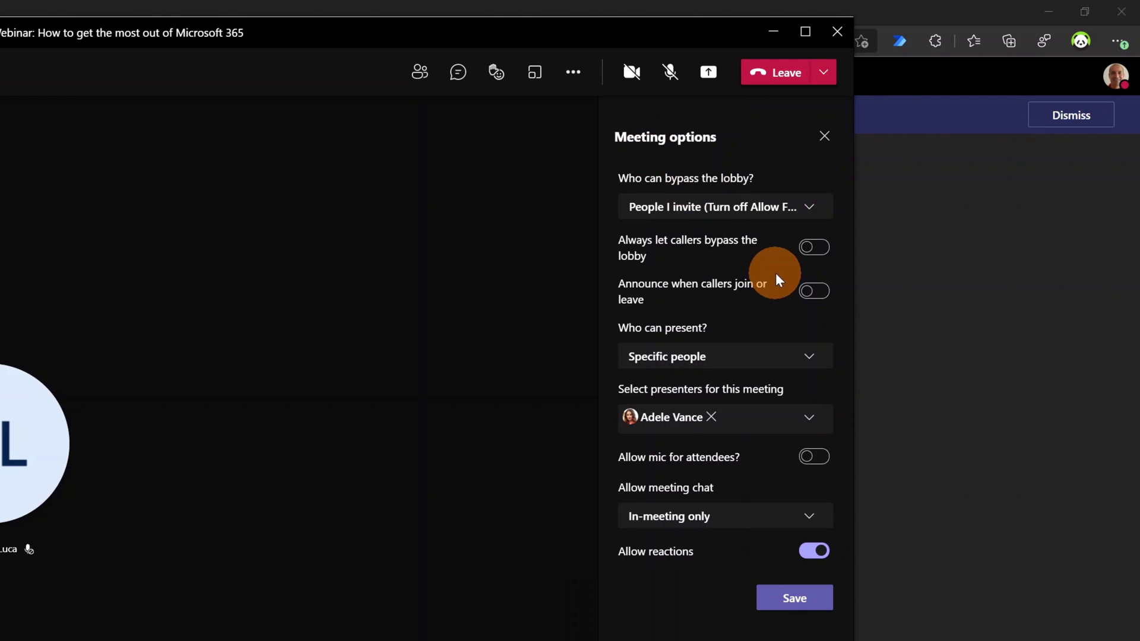
pyautogui.click(807, 247)
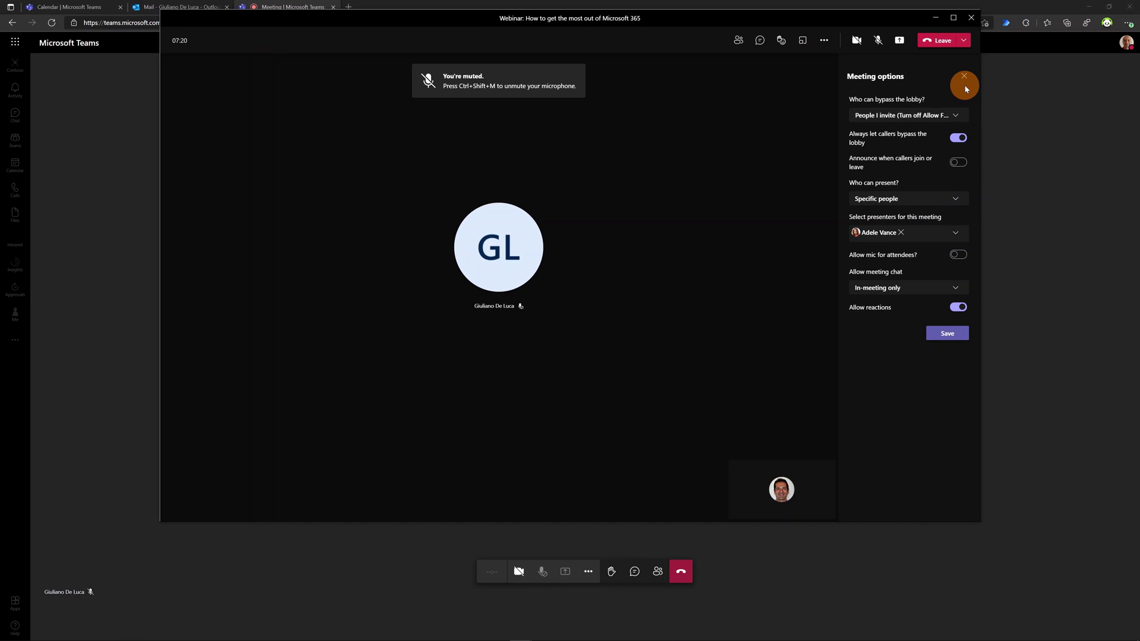
pyautogui.click(964, 86)
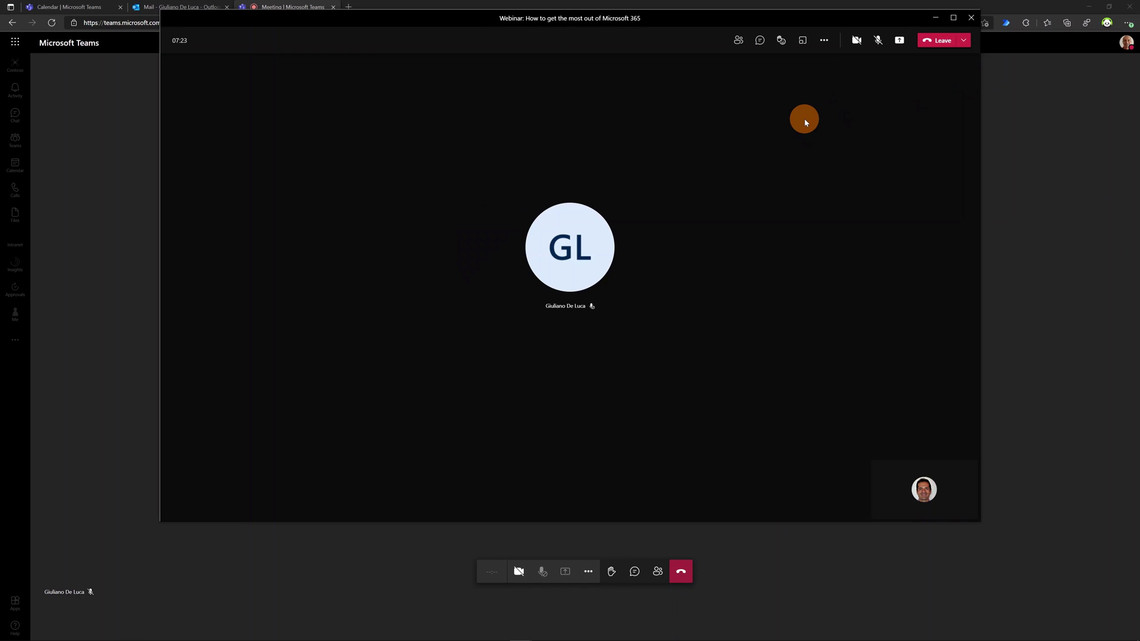
# - End the webinar meeting for everyone
pyautogui.click(963, 40)
pyautogui.click(956, 71)
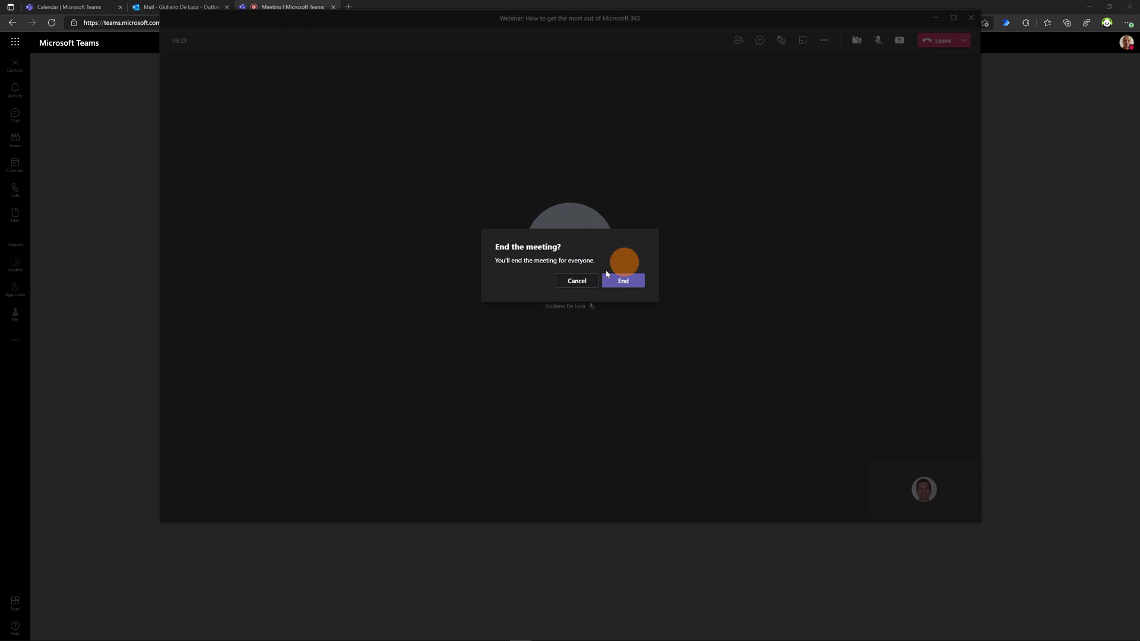
pyautogui.click(606, 286)
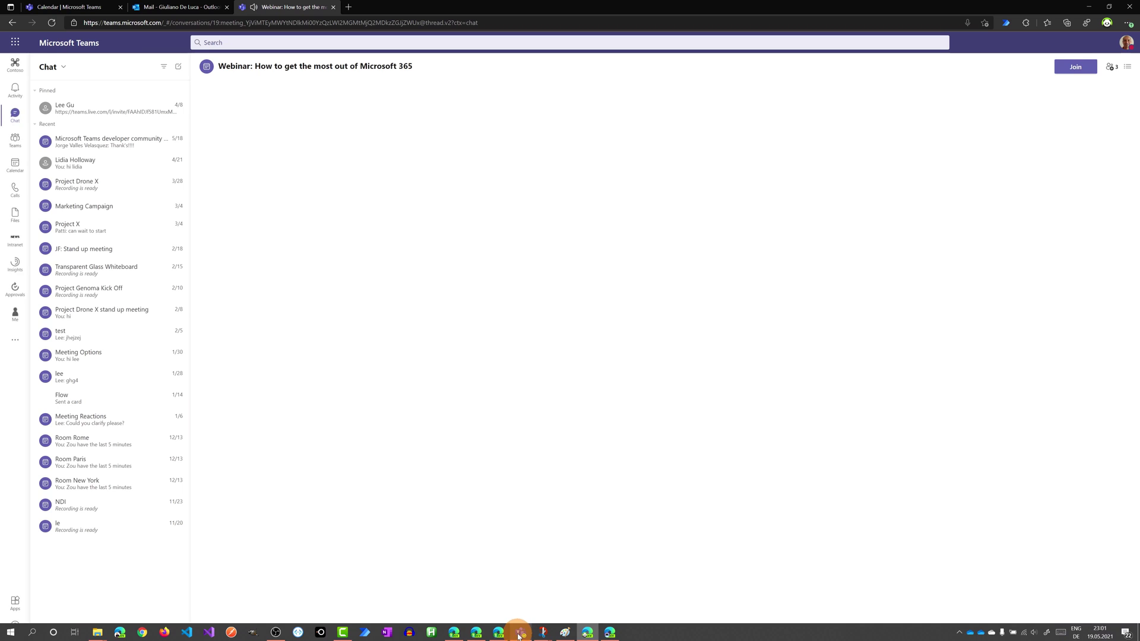
# - Reopen the webinar's details from the Teams Calendar and download meetingRegistrationReport.csv to Downloads
pyautogui.click(518, 633)
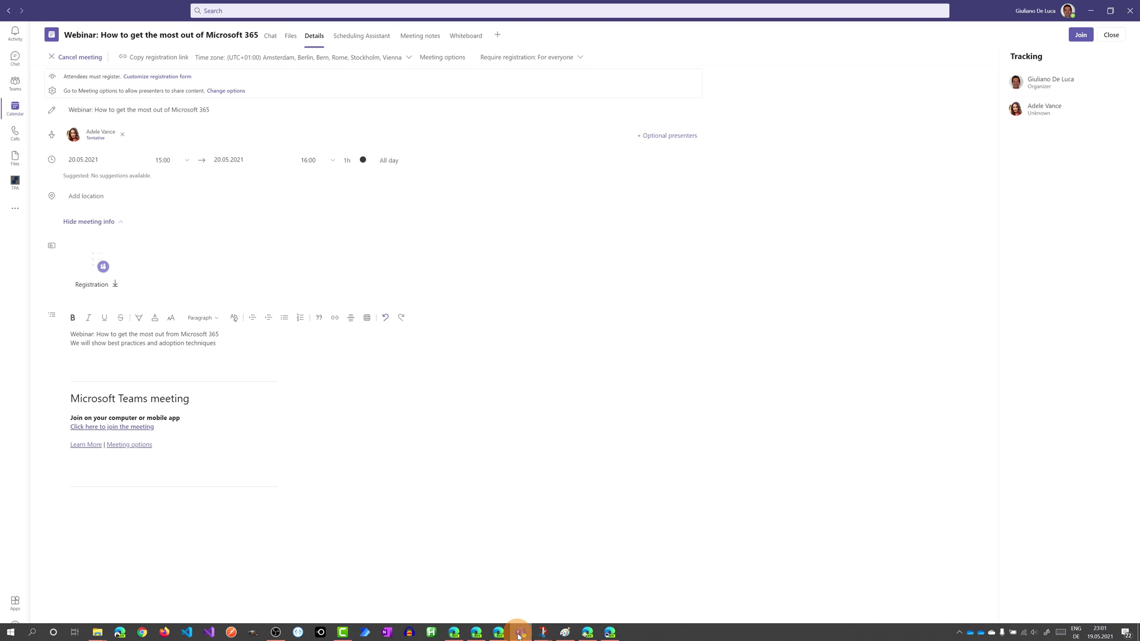
pyautogui.click(1111, 45)
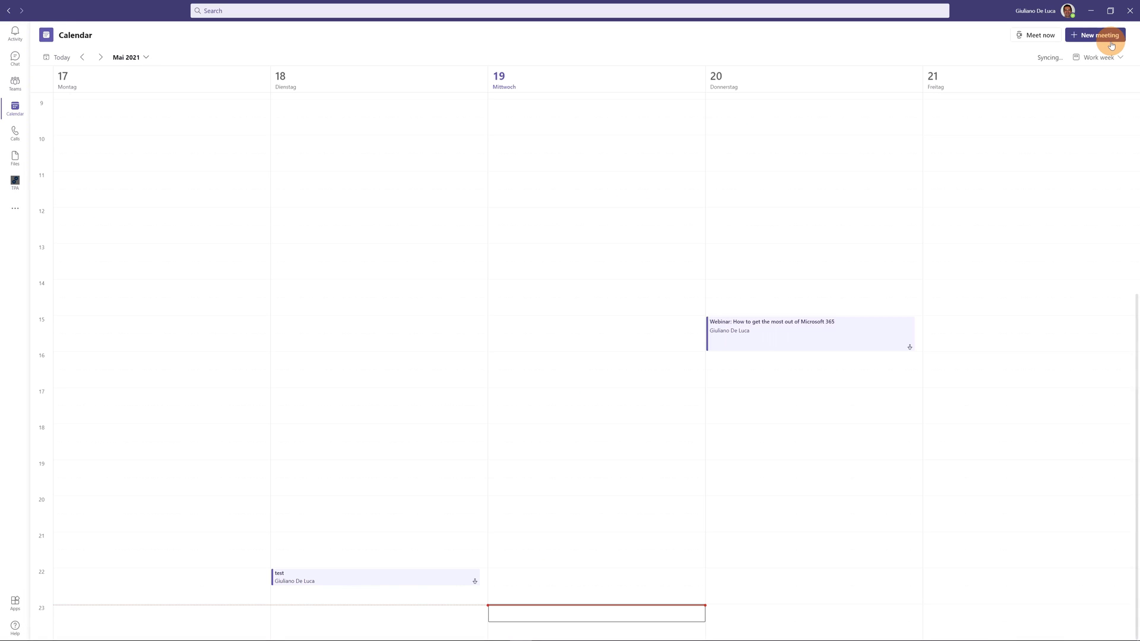
pyautogui.click(855, 341)
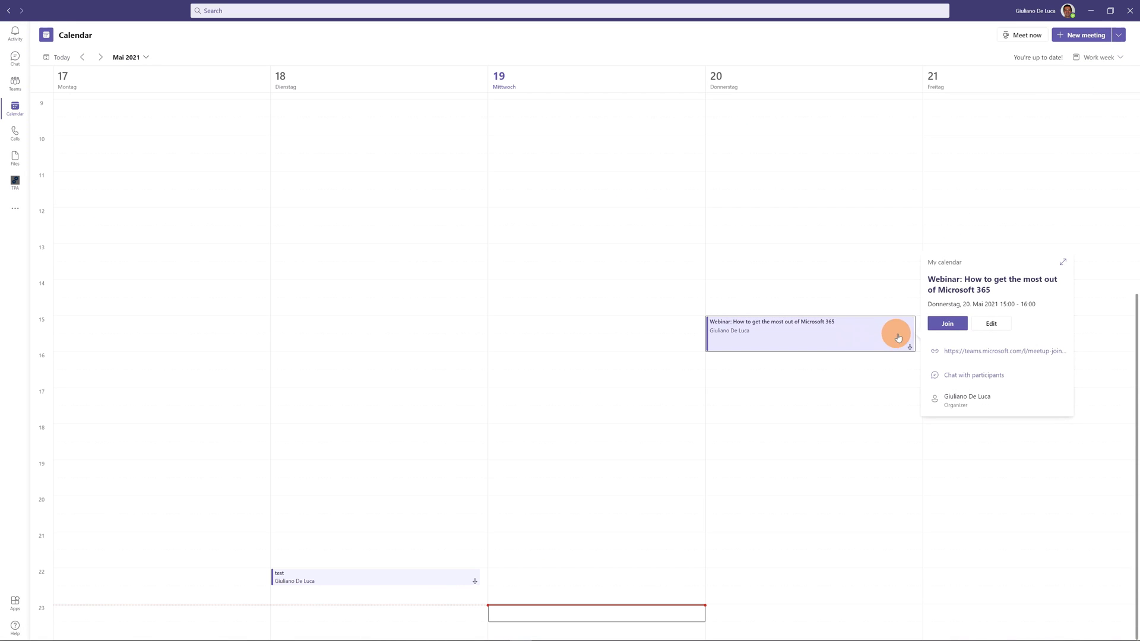
pyautogui.click(998, 327)
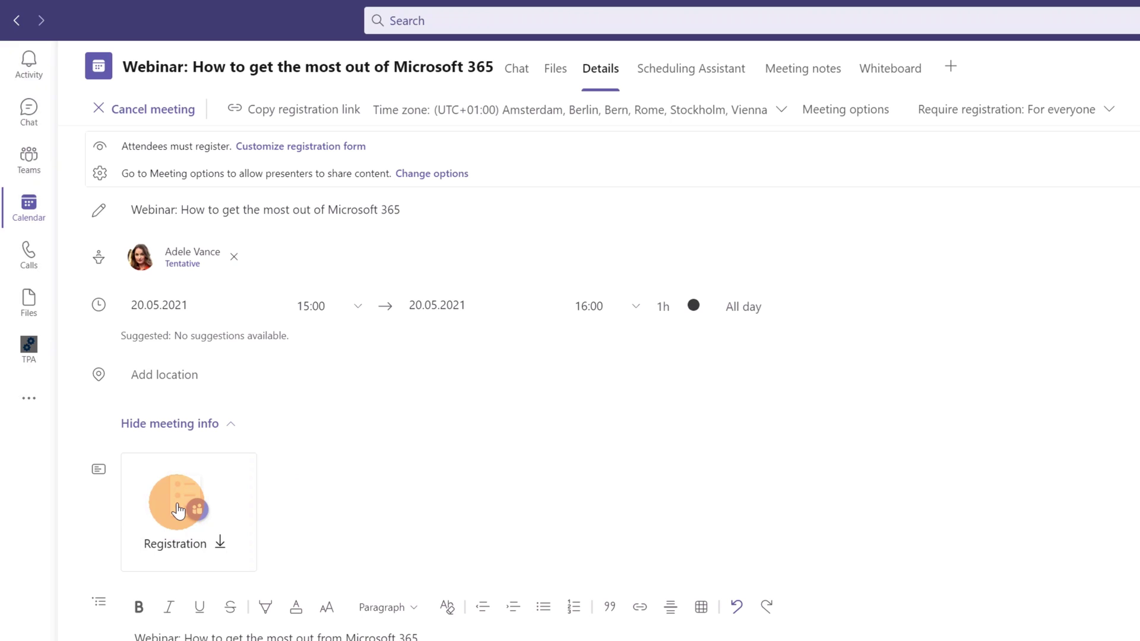
pyautogui.click(178, 510)
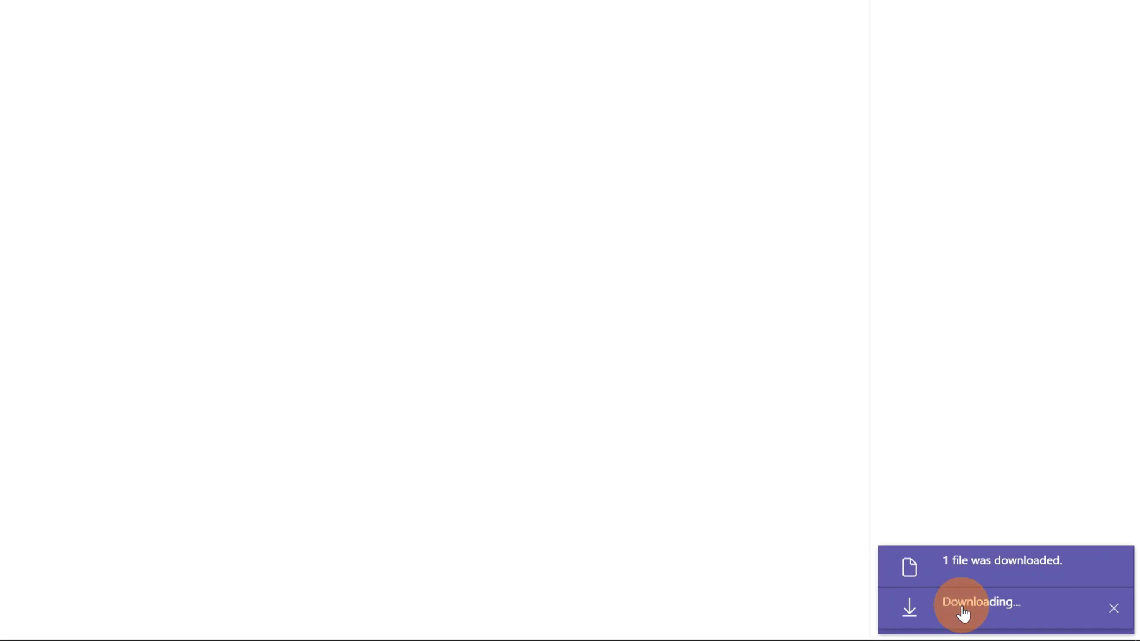
pyautogui.click(965, 611)
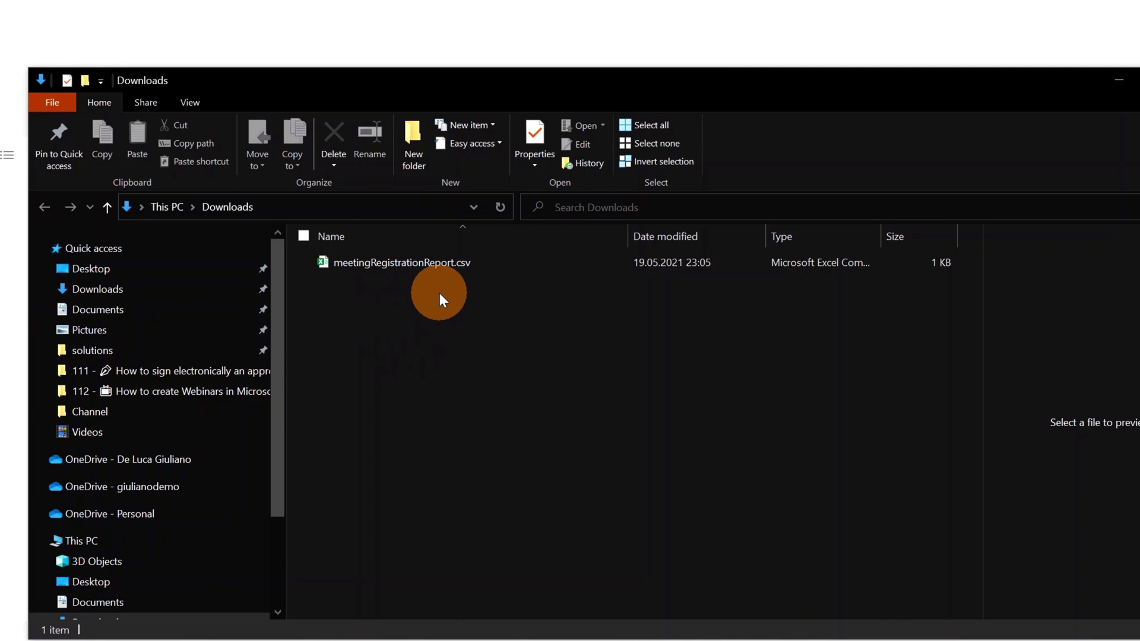
# - Open meetingRegistrationReport.csv in Excel and AutoFit all column widths
pyautogui.doubleClick(447, 263)
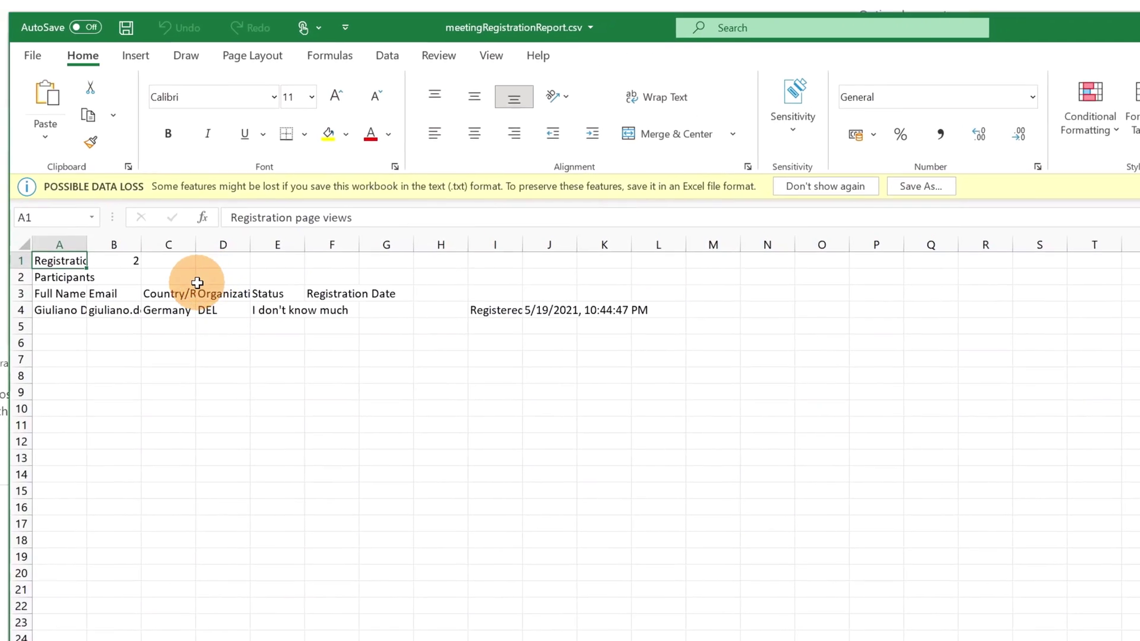
pyautogui.click(31, 238)
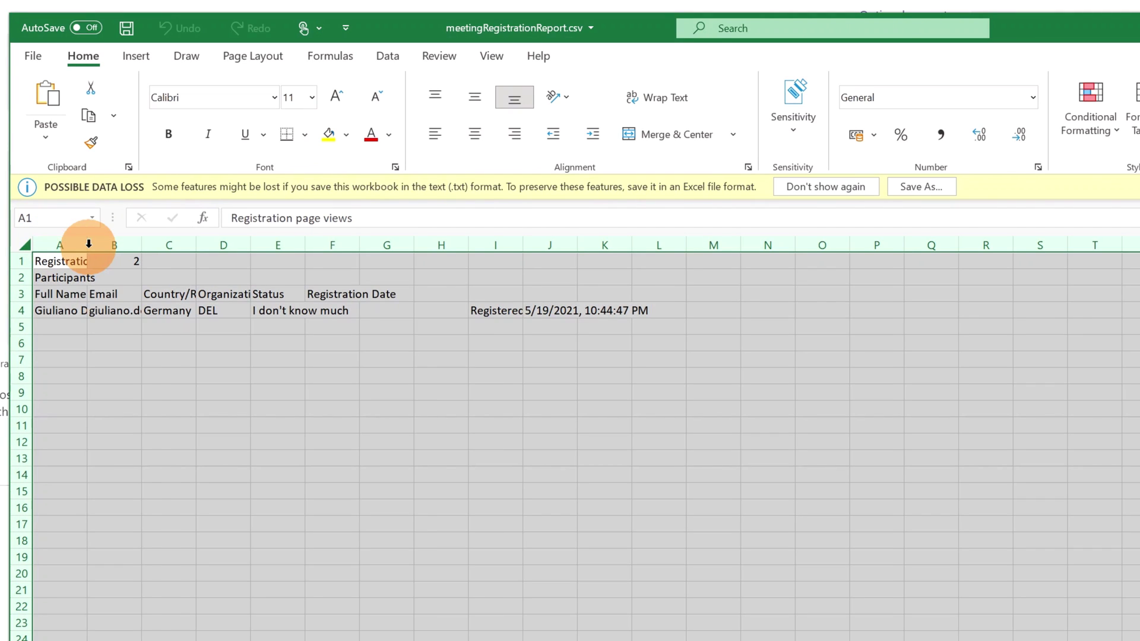
pyautogui.doubleClick(88, 244)
pyautogui.click(331, 375)
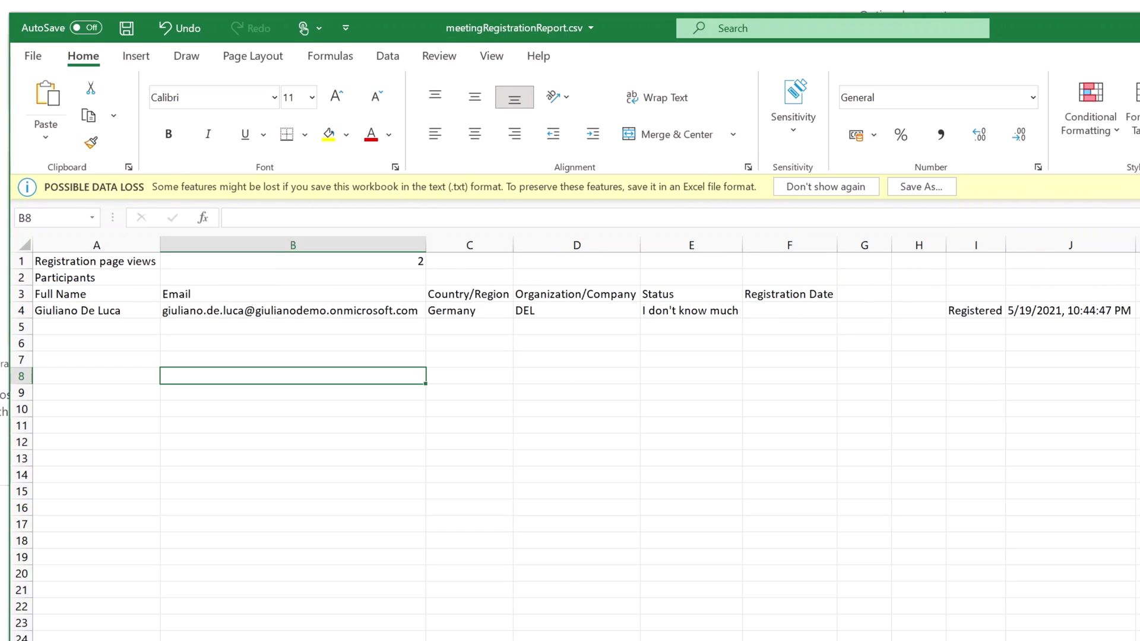
# - Close the registration report without saving and return to Teams
pyautogui.hotkey('alt', 'F4')
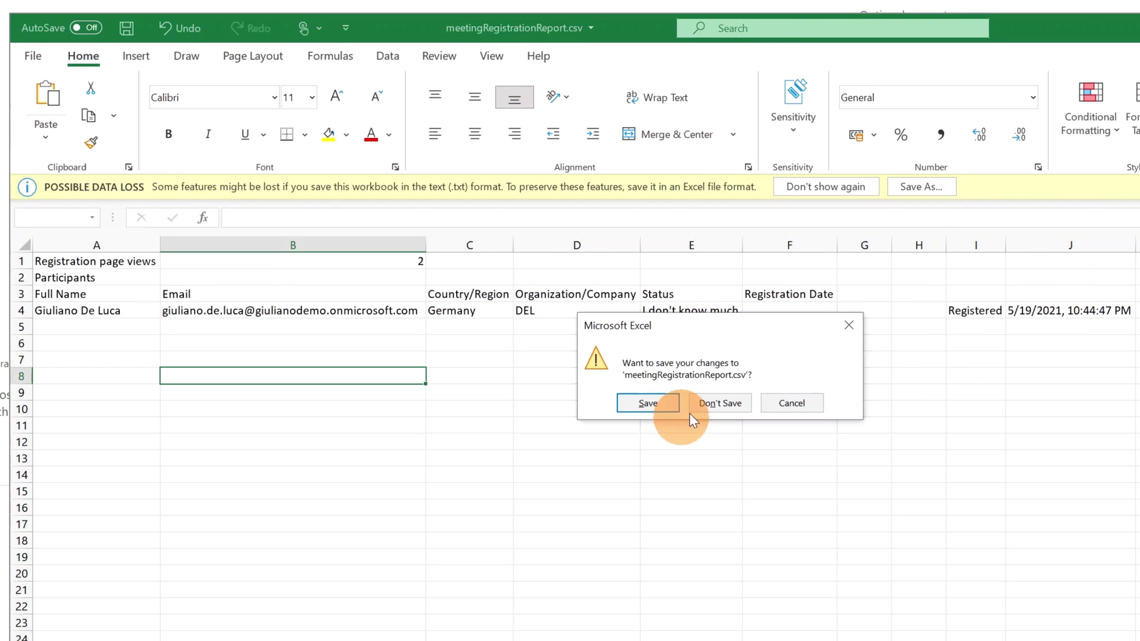
pyautogui.click(718, 404)
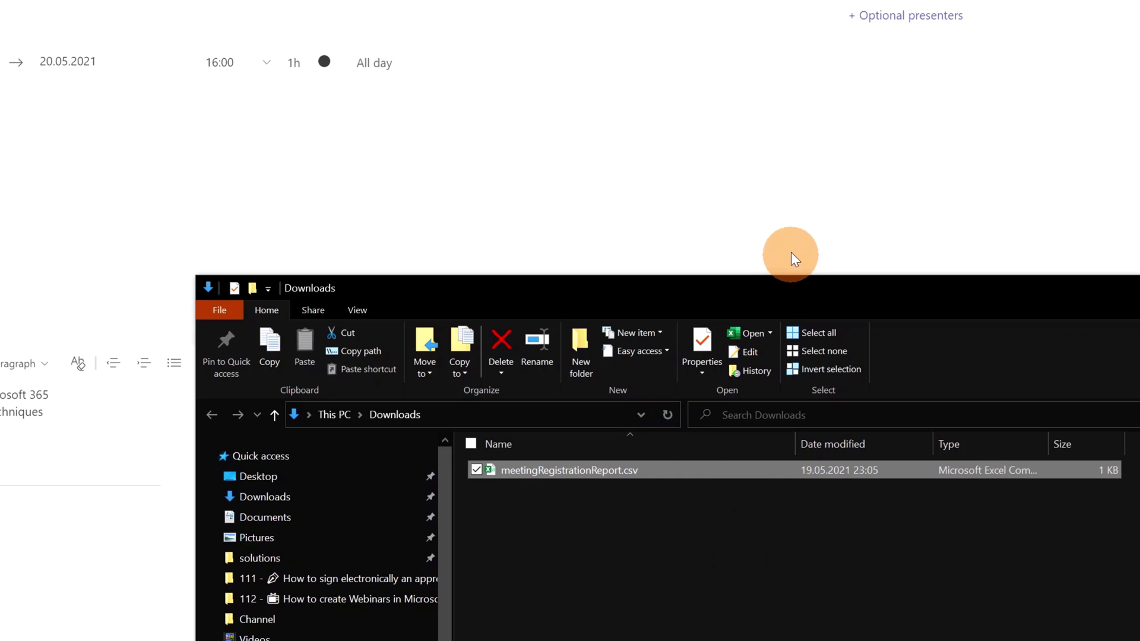
pyautogui.click(791, 246)
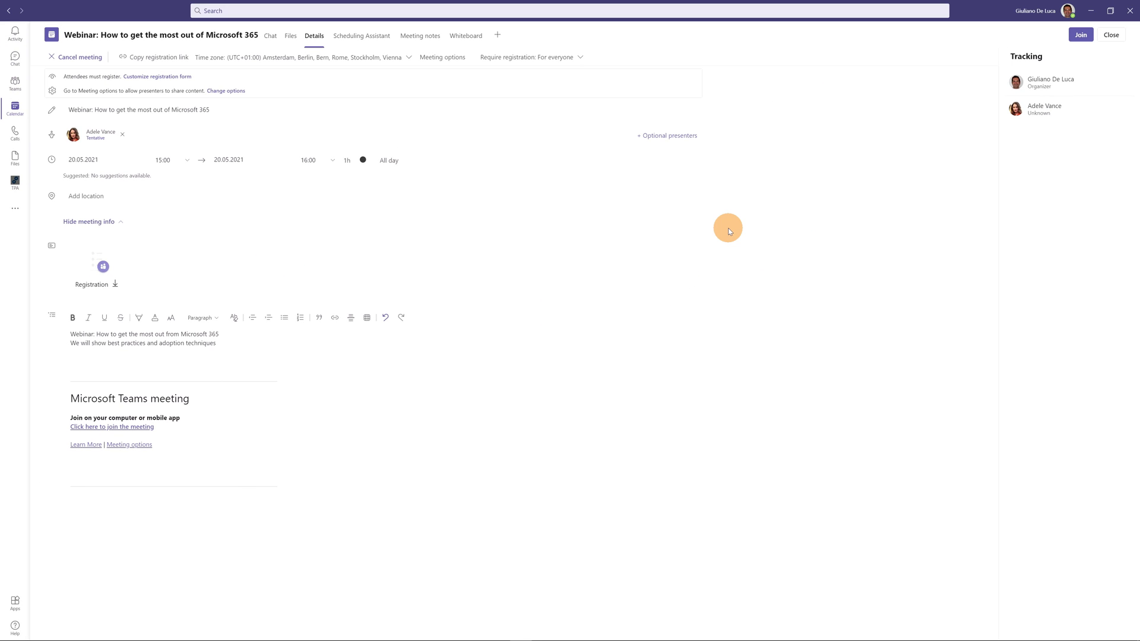
# - Open the 'test' meeting from the Calendar and download meetingAttendanceReport(test).csv to Downloads
pyautogui.click(1110, 36)
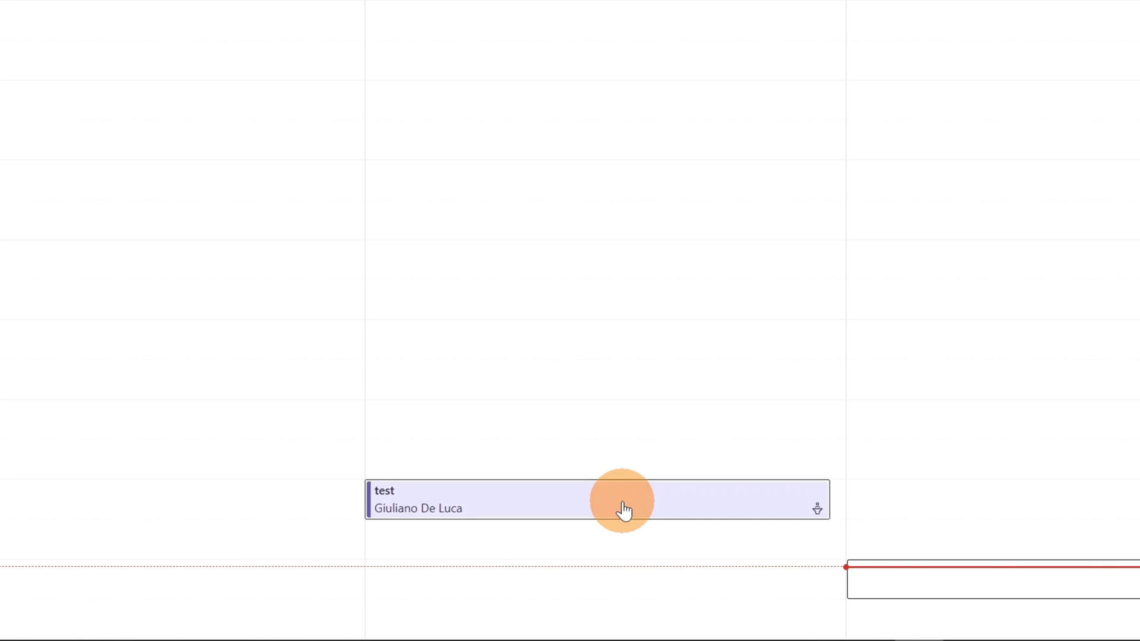
pyautogui.doubleClick(621, 509)
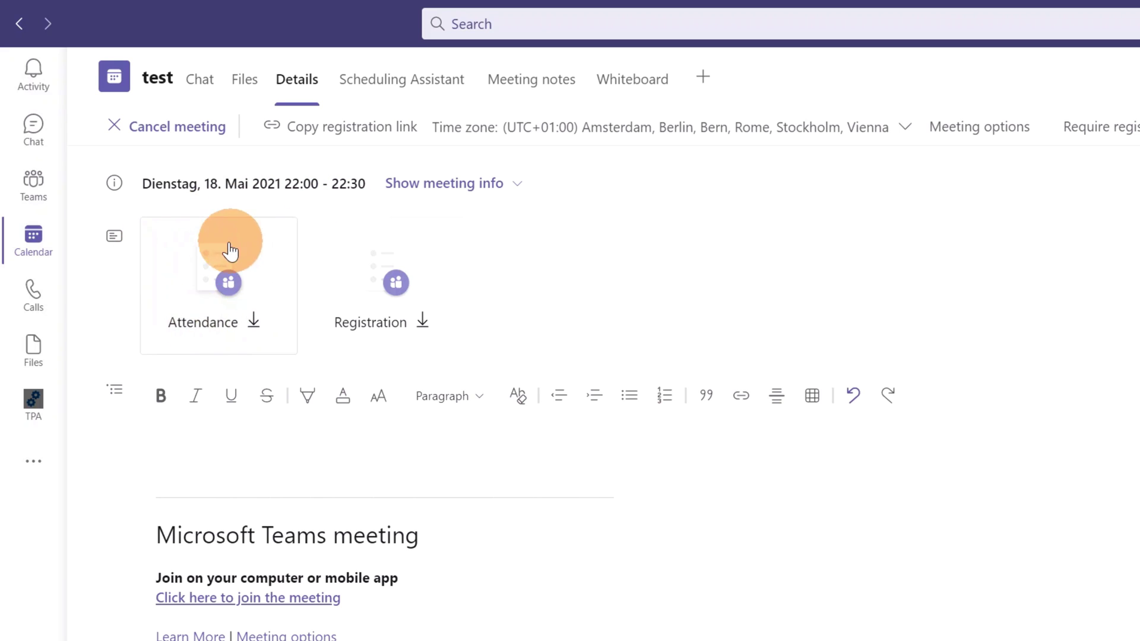
pyautogui.click(206, 302)
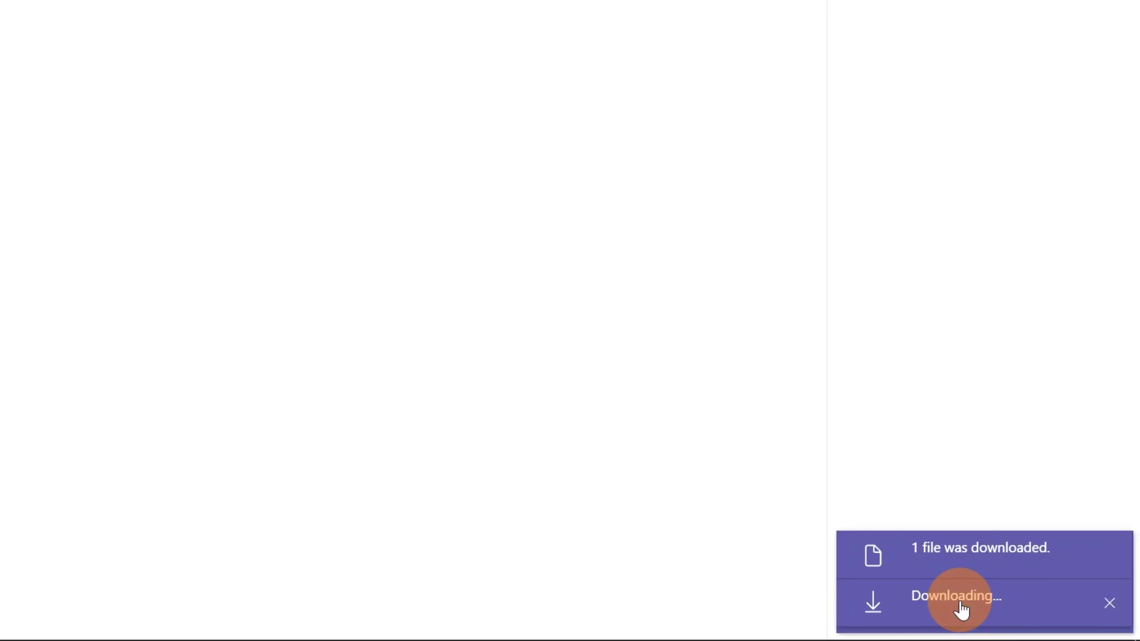
pyautogui.click(962, 607)
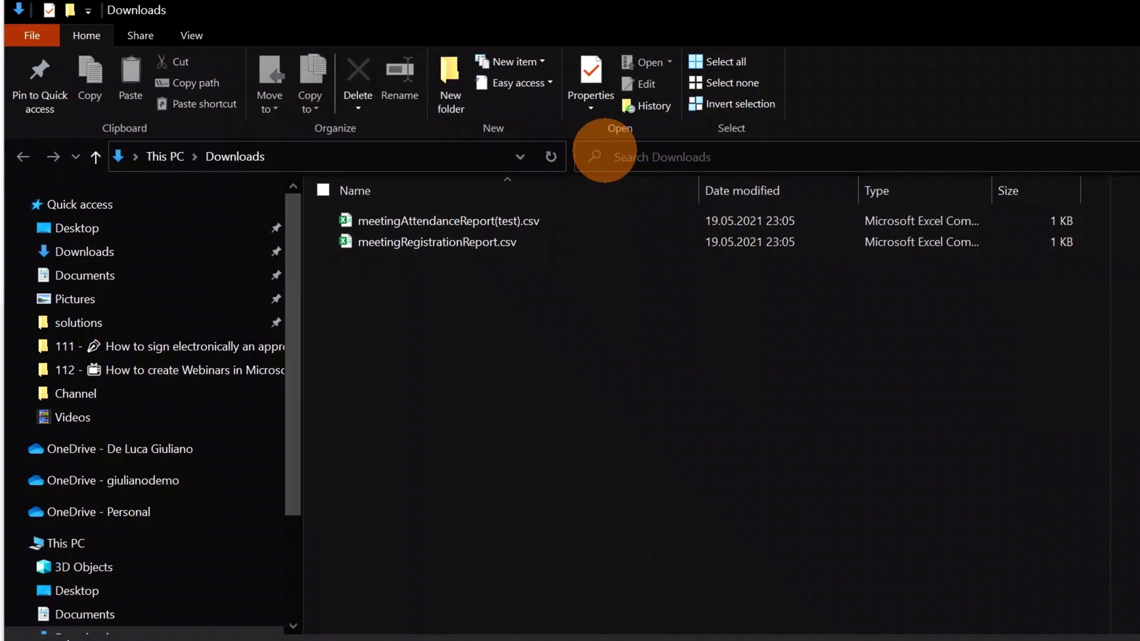
# - Open meetingAttendanceReport(test).csv in Excel, AutoFit all columns, and close it without saving
pyautogui.doubleClick(447, 220)
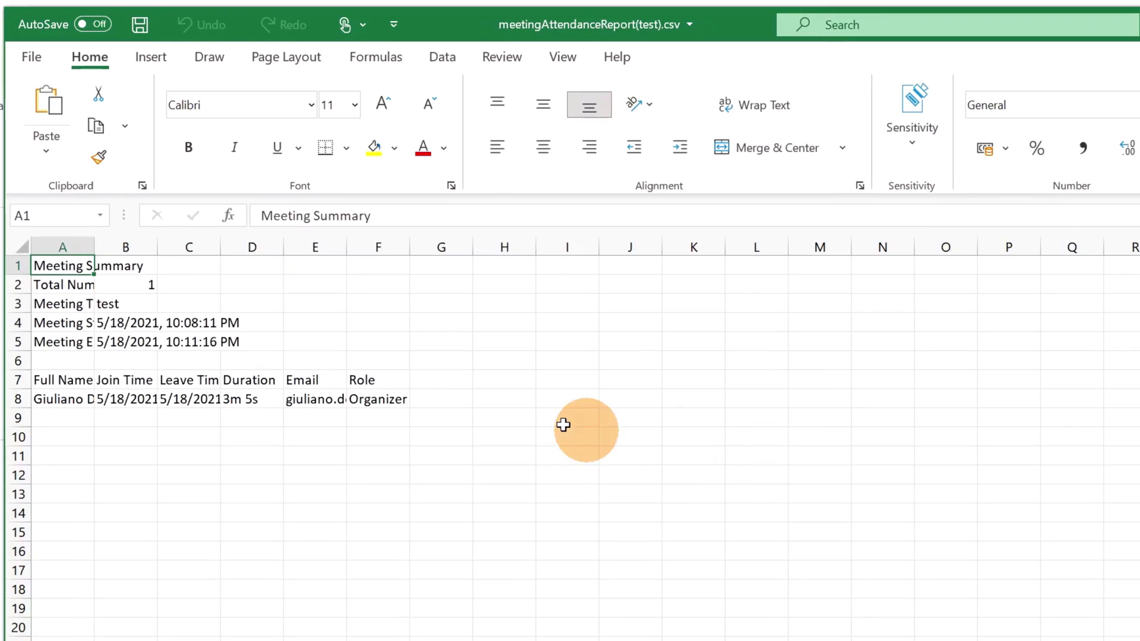
pyautogui.click(13, 269)
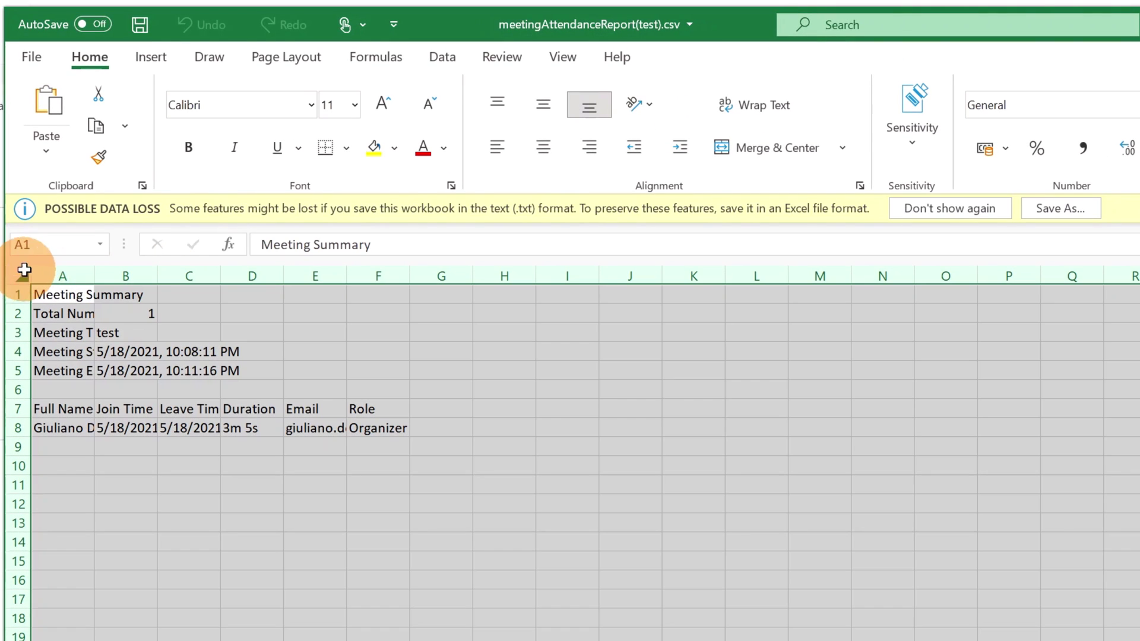
pyautogui.doubleClick(92, 271)
pyautogui.click(227, 484)
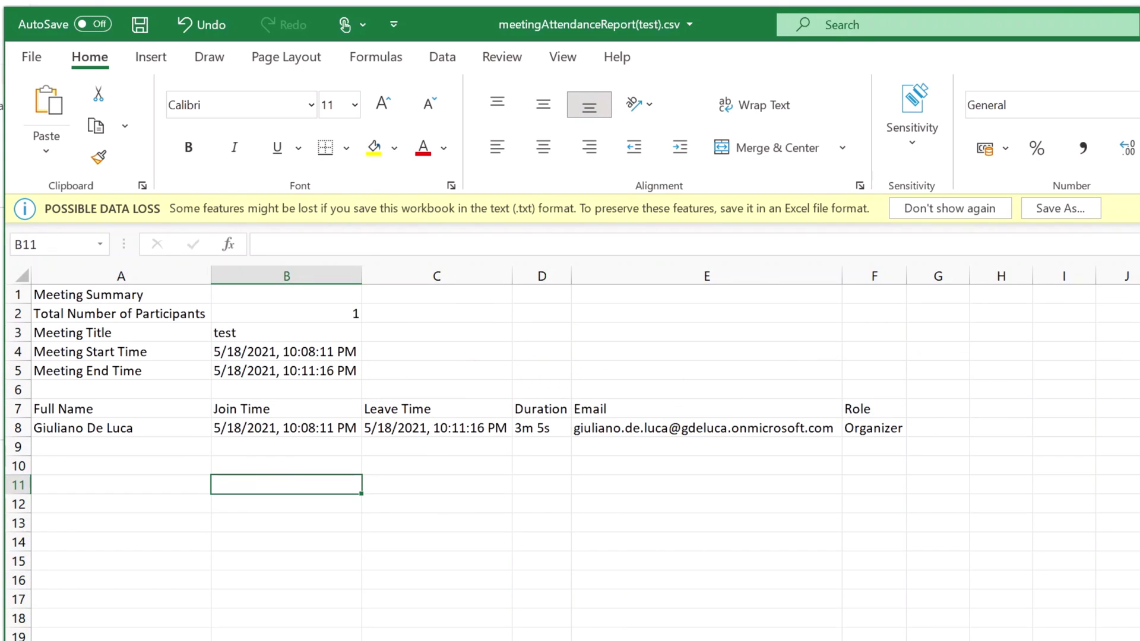
pyautogui.hotkey('ctrl', 'w')
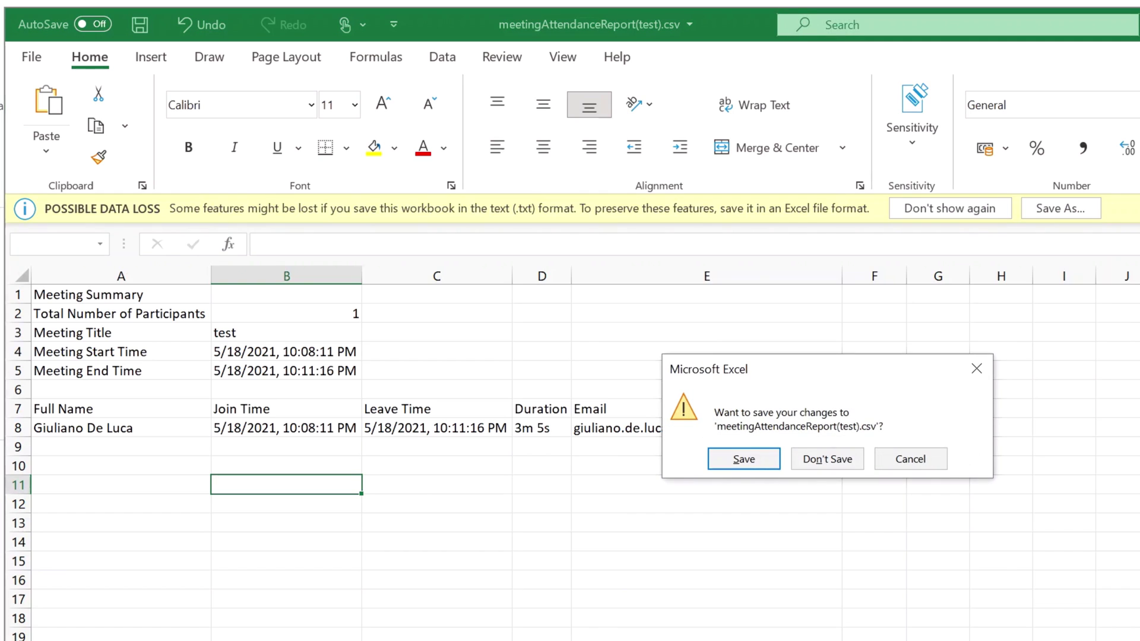
pyautogui.click(828, 460)
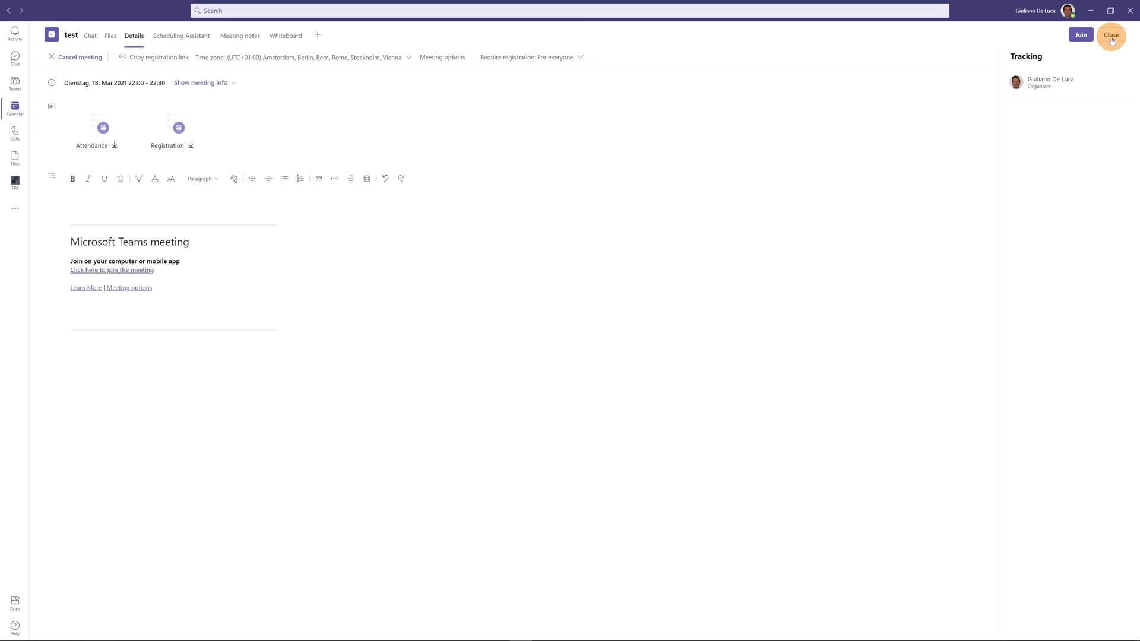